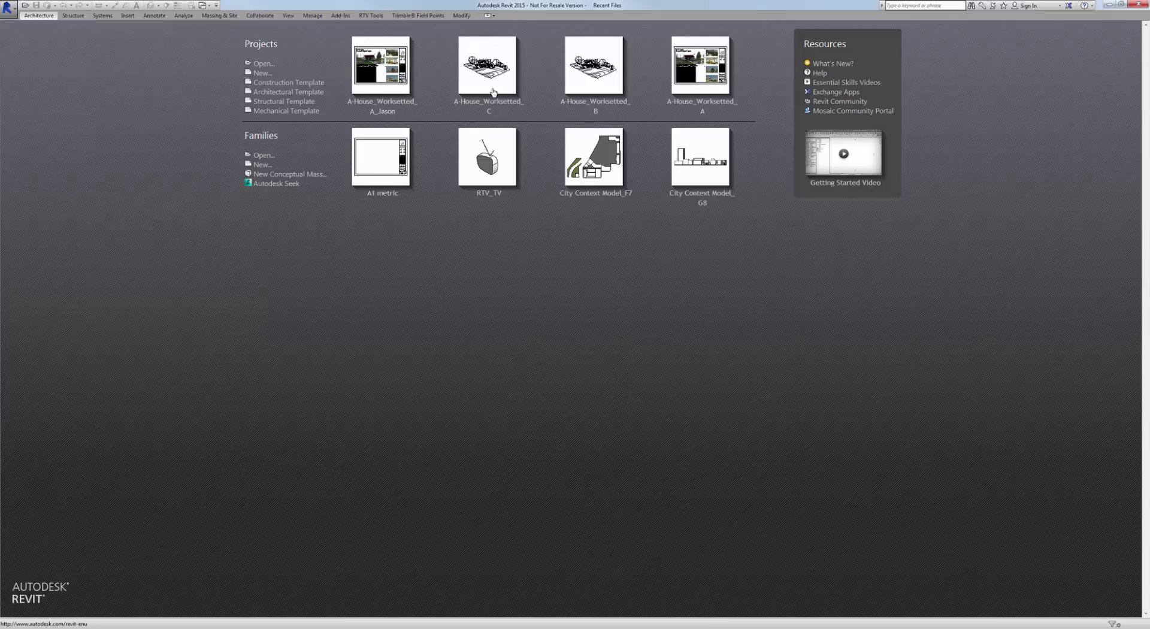
# Step: Open the A-House worksetted project and launch Xporter Pro from RTV Tools, closing Getting started
pyautogui.click(355, 182)
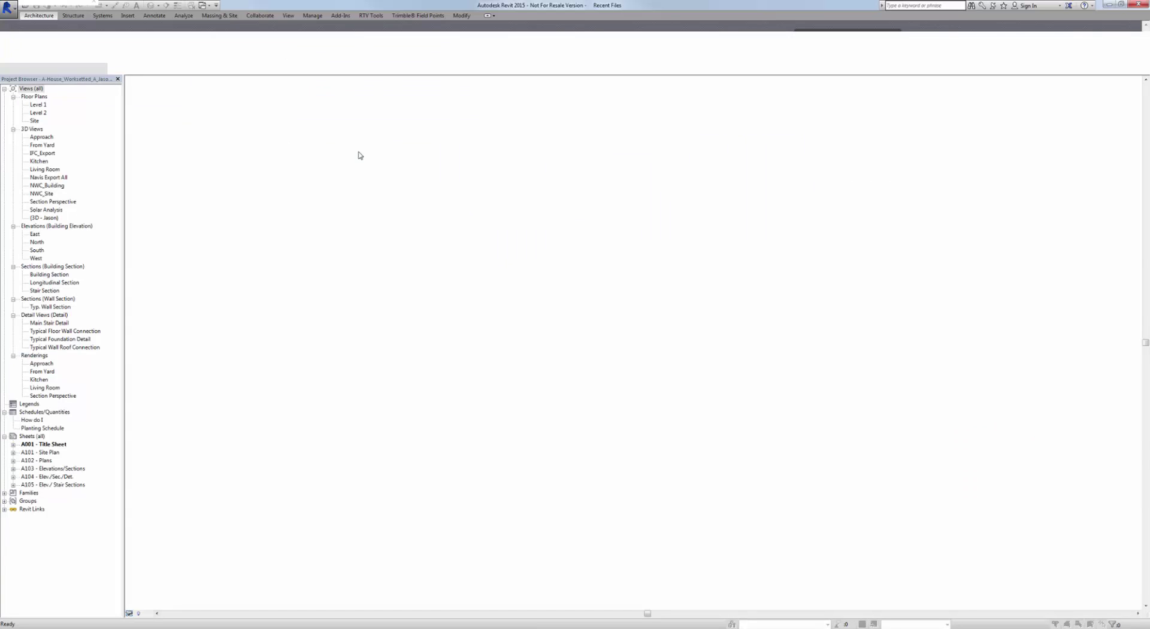
pyautogui.click(371, 17)
pyautogui.click(18, 35)
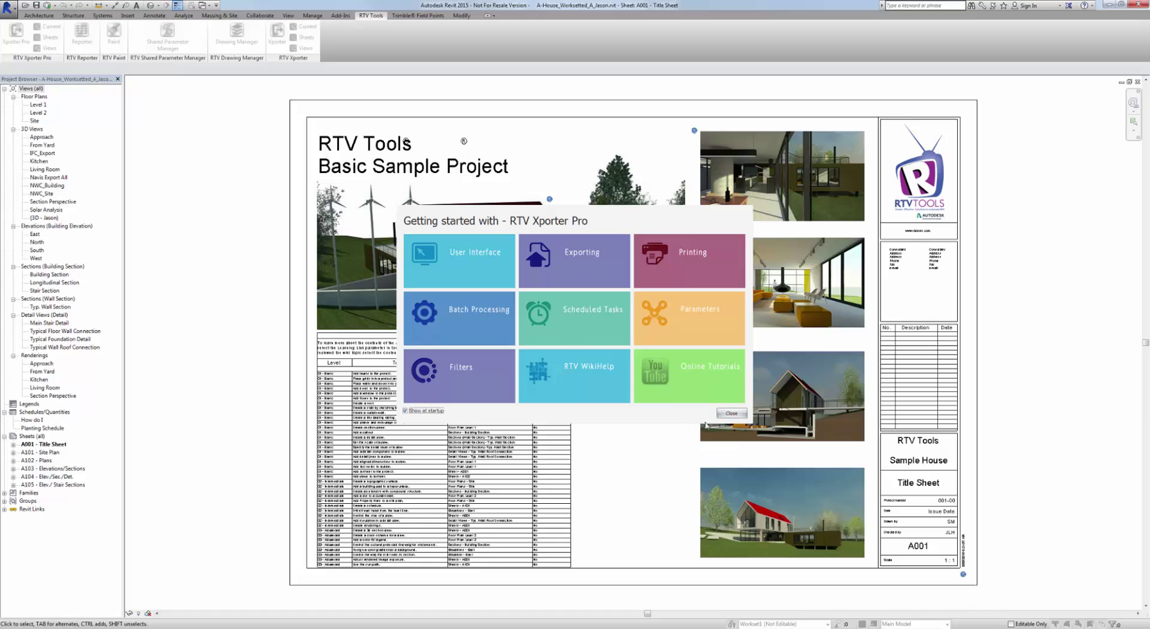
pyautogui.click(726, 414)
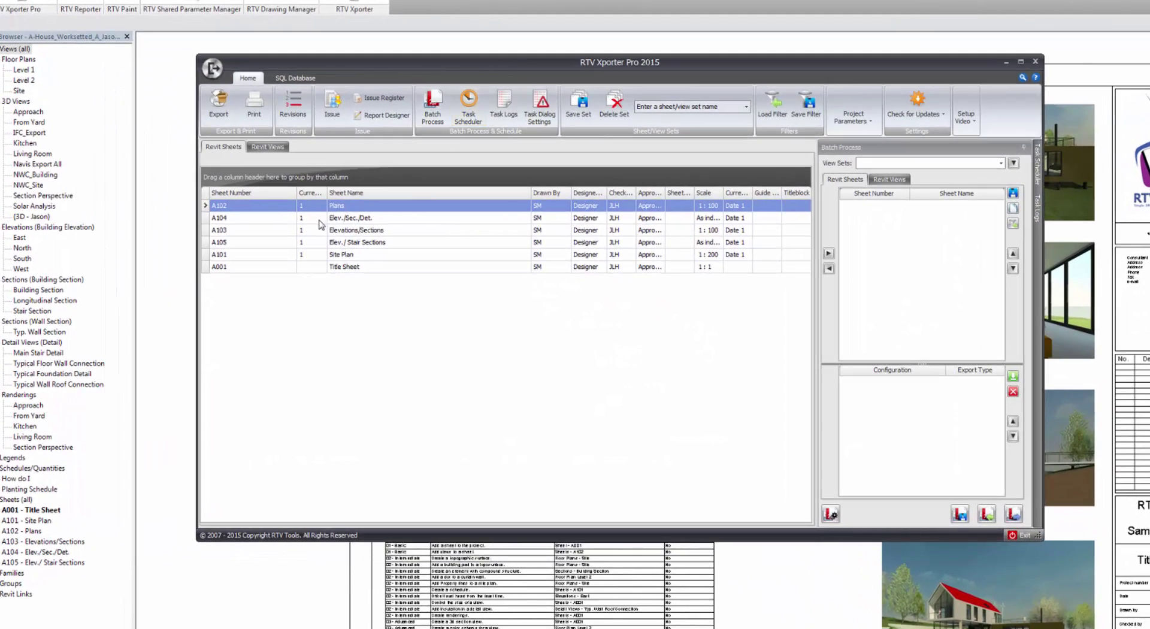
# Step: Queue the Navis Export All 3D view from Revit Views in the Batch Process list
pyautogui.click(268, 149)
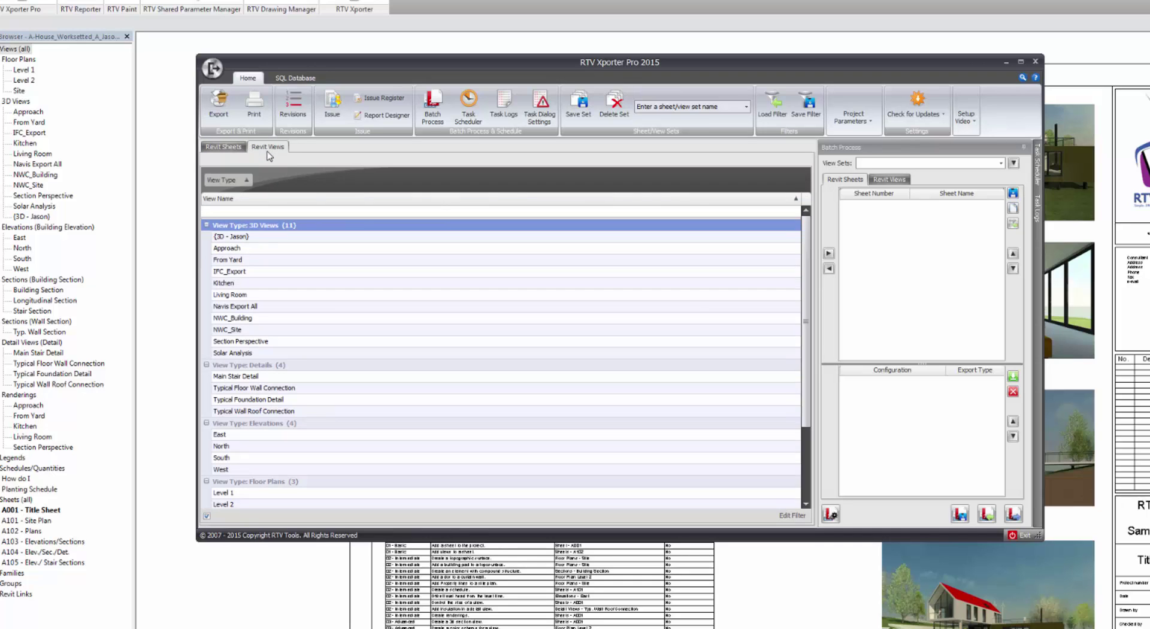
pyautogui.click(237, 306)
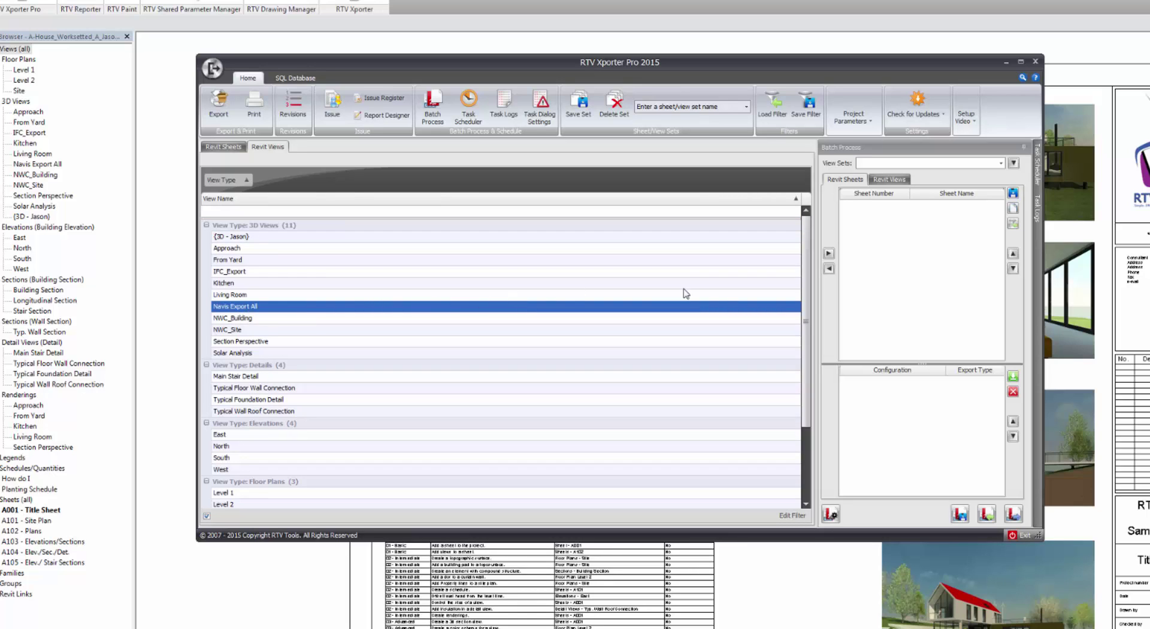
pyautogui.click(889, 179)
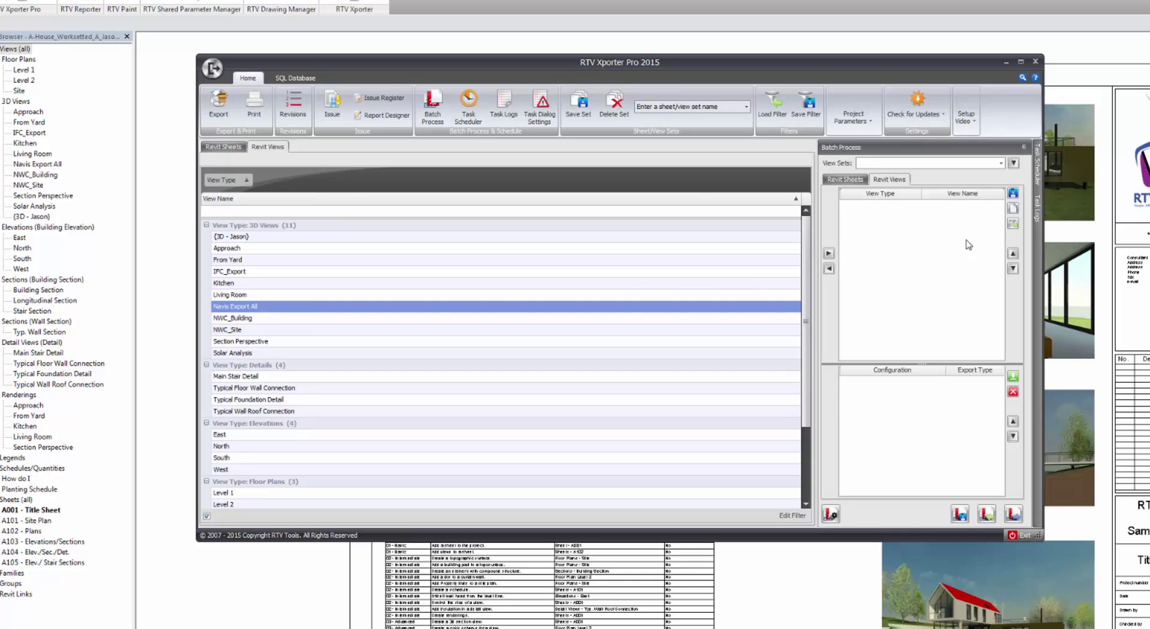
pyautogui.click(828, 254)
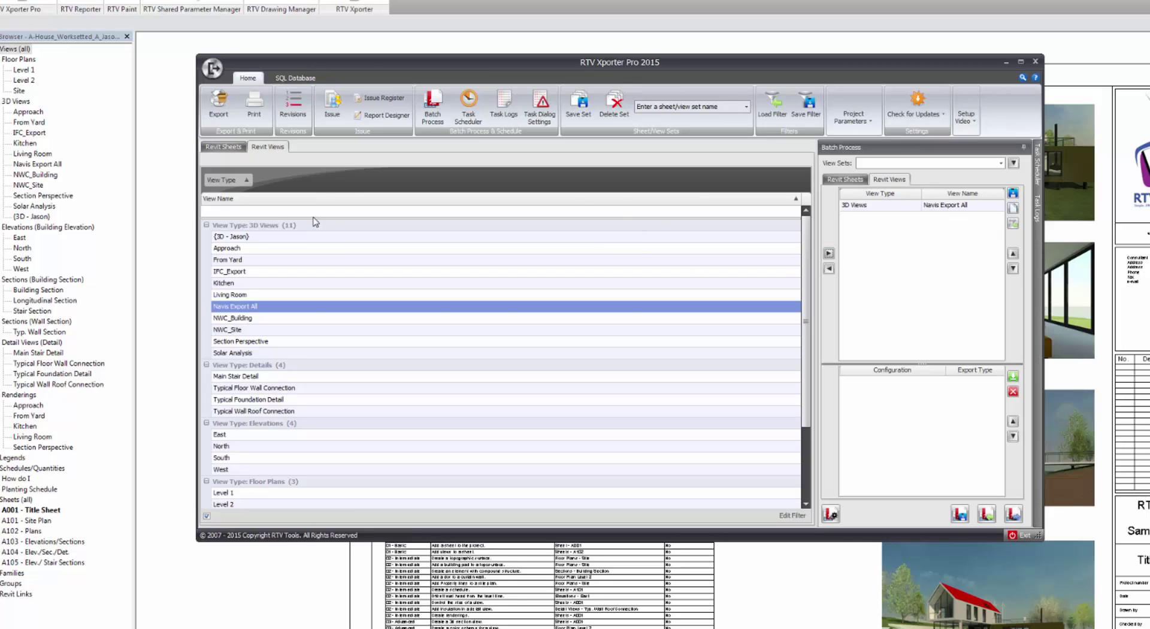
# Step: Pick the NWC_Building 3D view for export after trying an 'NWC' name filter
pyautogui.click(256, 209)
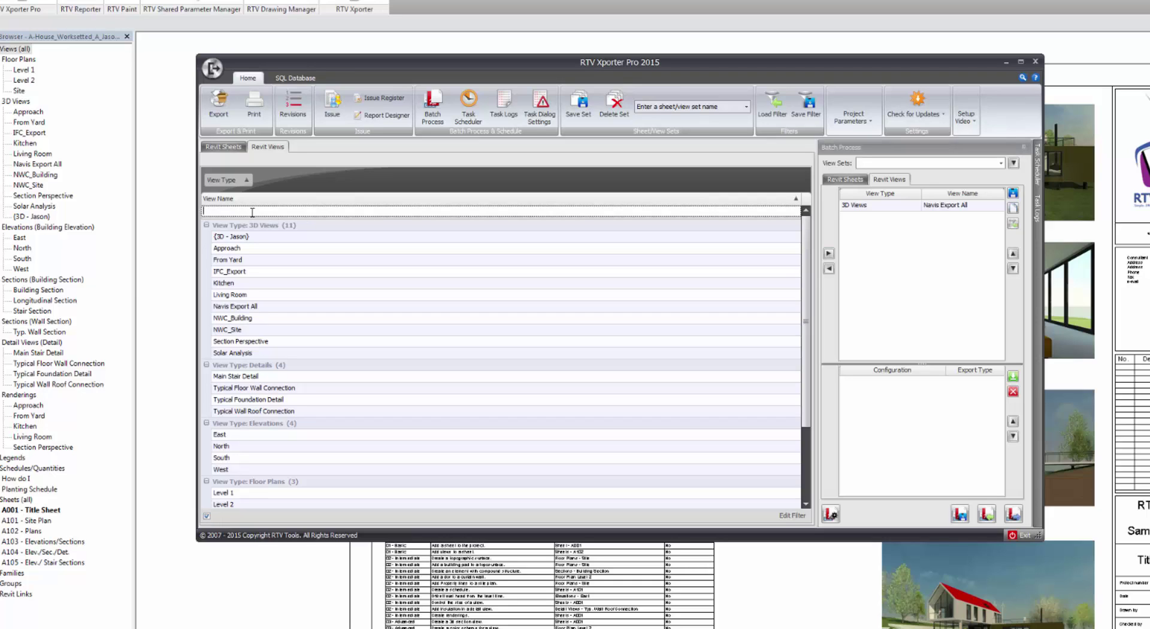
pyautogui.write('NWC')
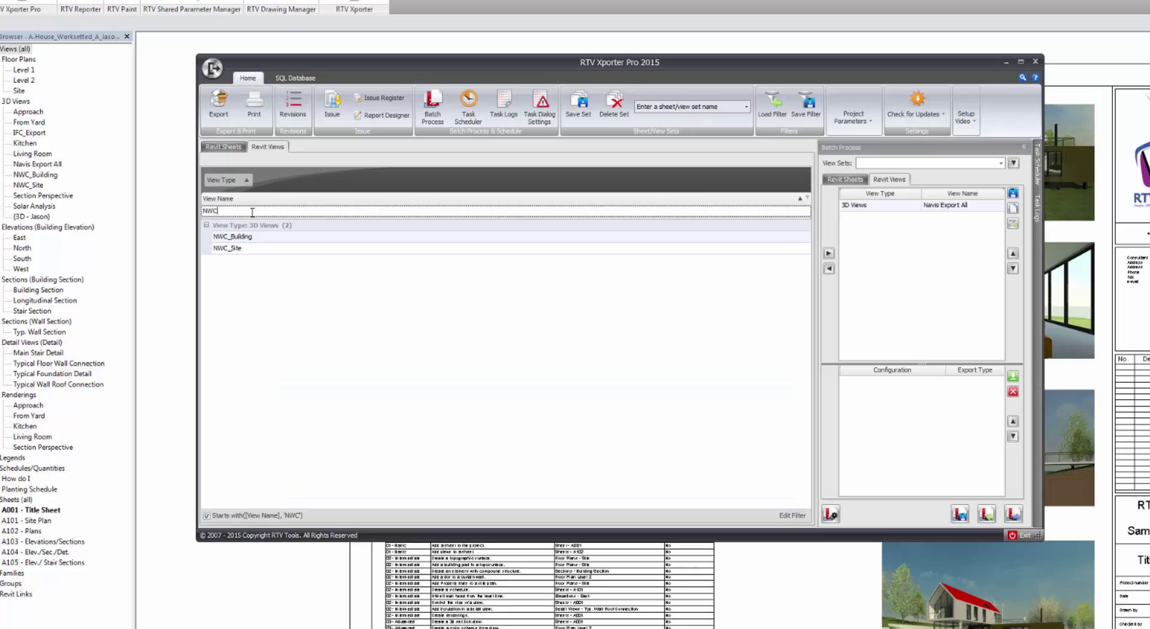
pyautogui.press('BackSpace')
pyautogui.press('BackSpace')
pyautogui.press('BackSpace')
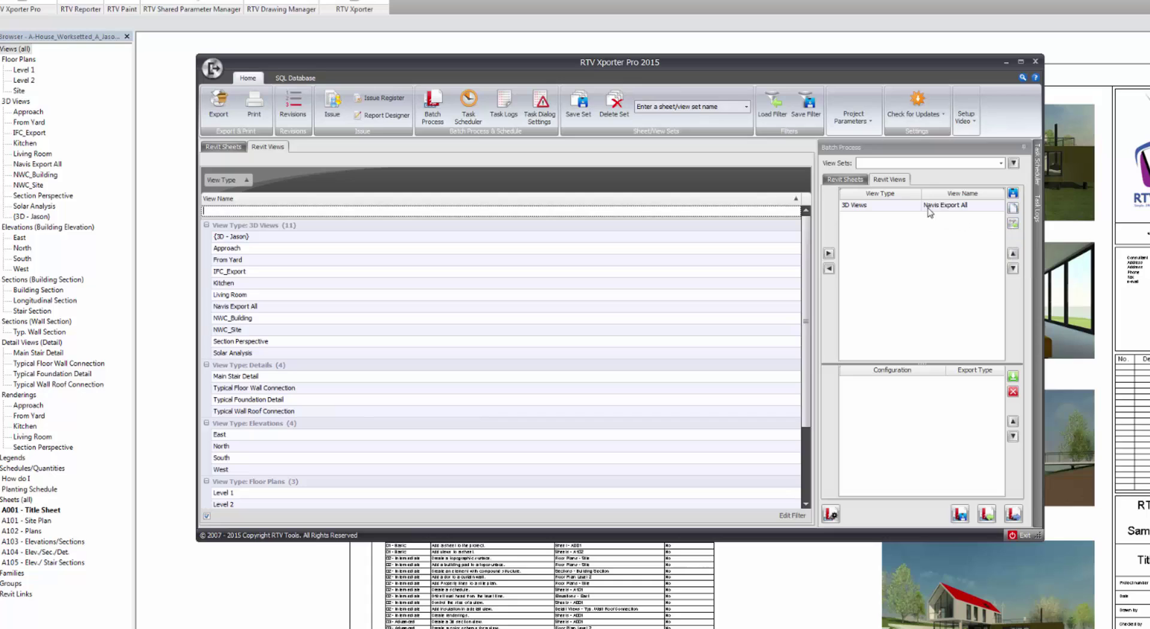
pyautogui.click(873, 208)
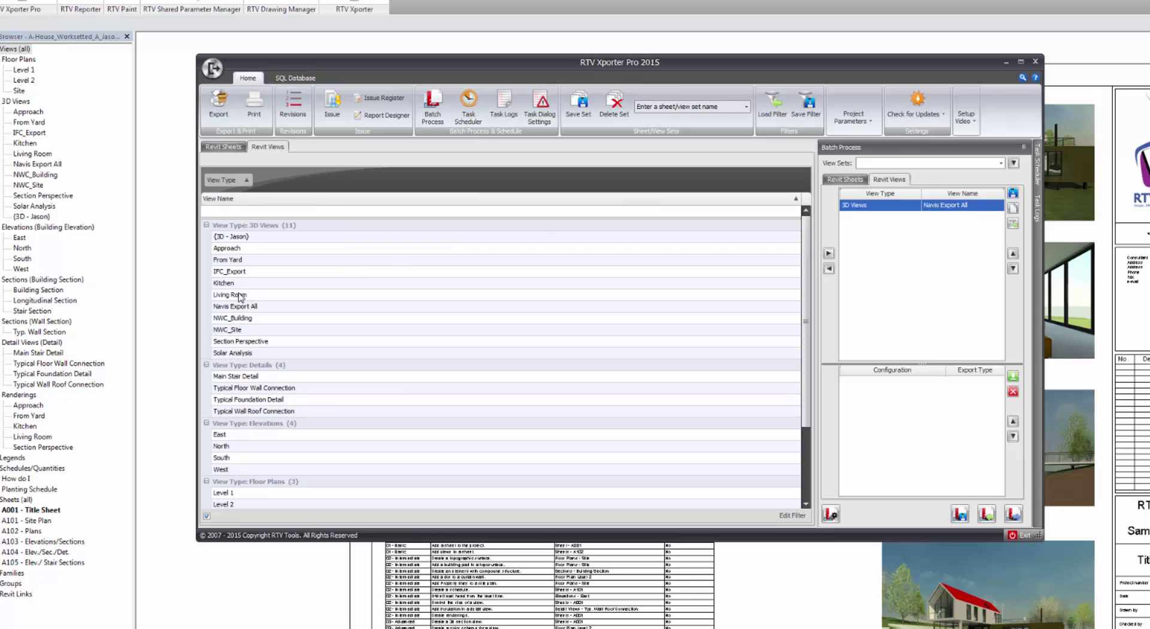
pyautogui.click(235, 319)
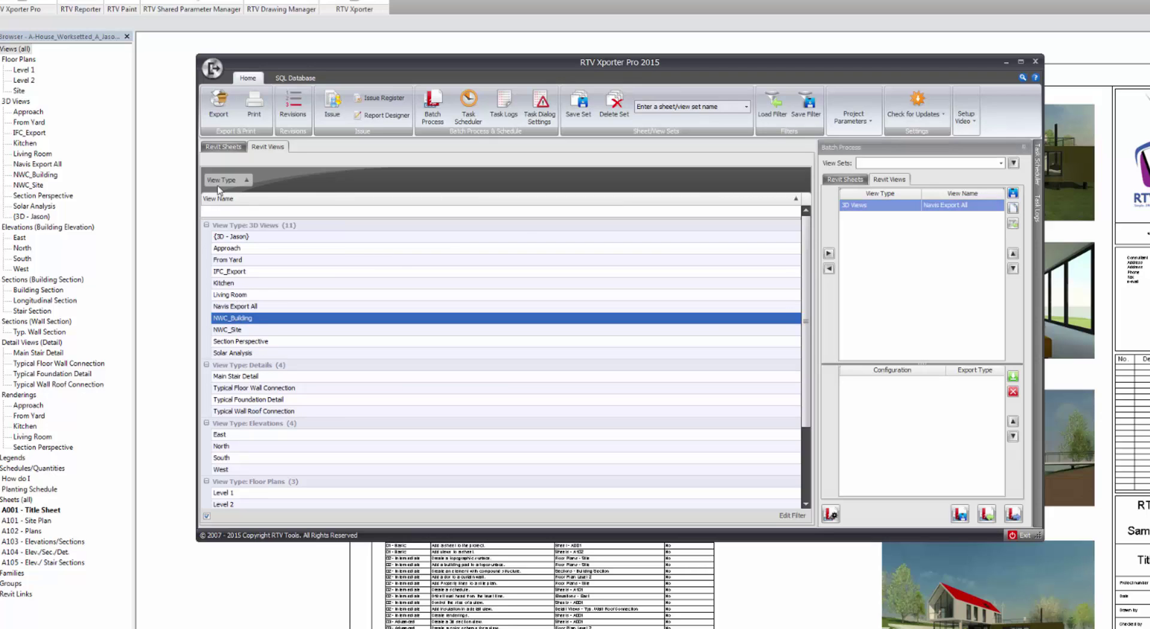
# Step: Enable NWC export and delete the trailing <D>\ date folder from the export path
pyautogui.click(217, 108)
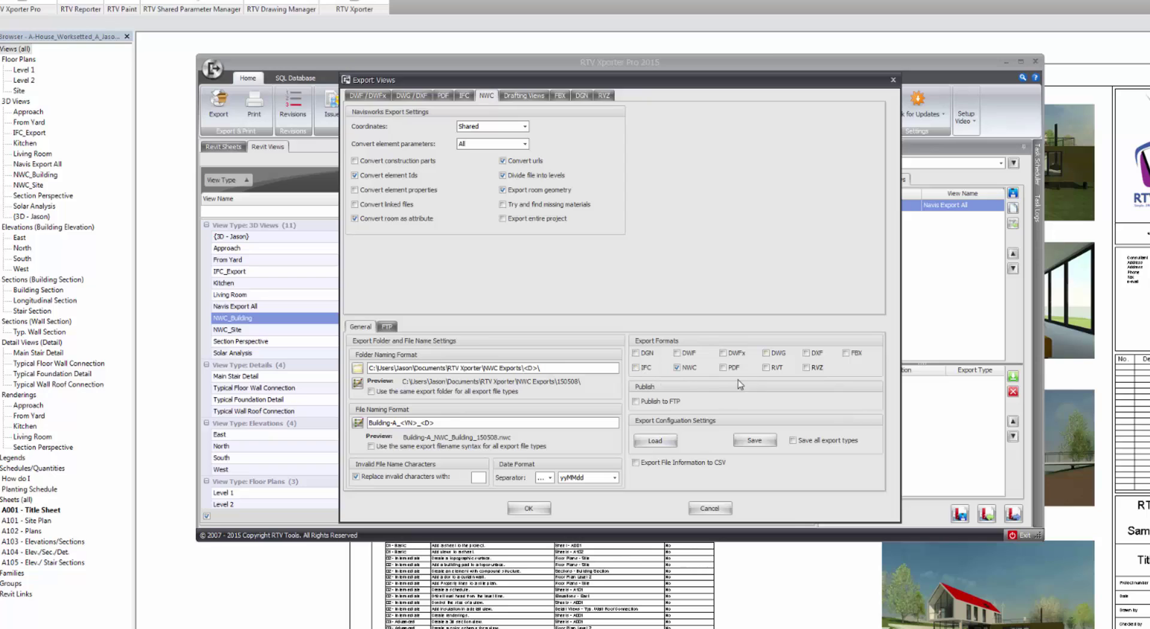
pyautogui.click(677, 367)
pyautogui.moveTo(369, 367); pyautogui.dragTo(523, 368)
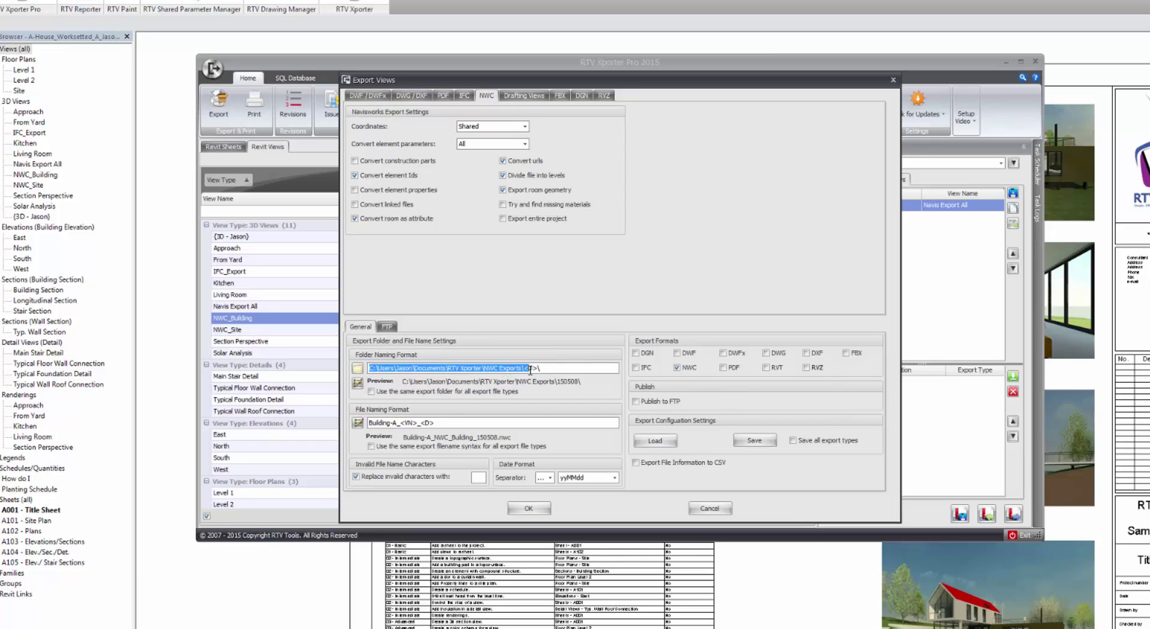
pyautogui.click(537, 367)
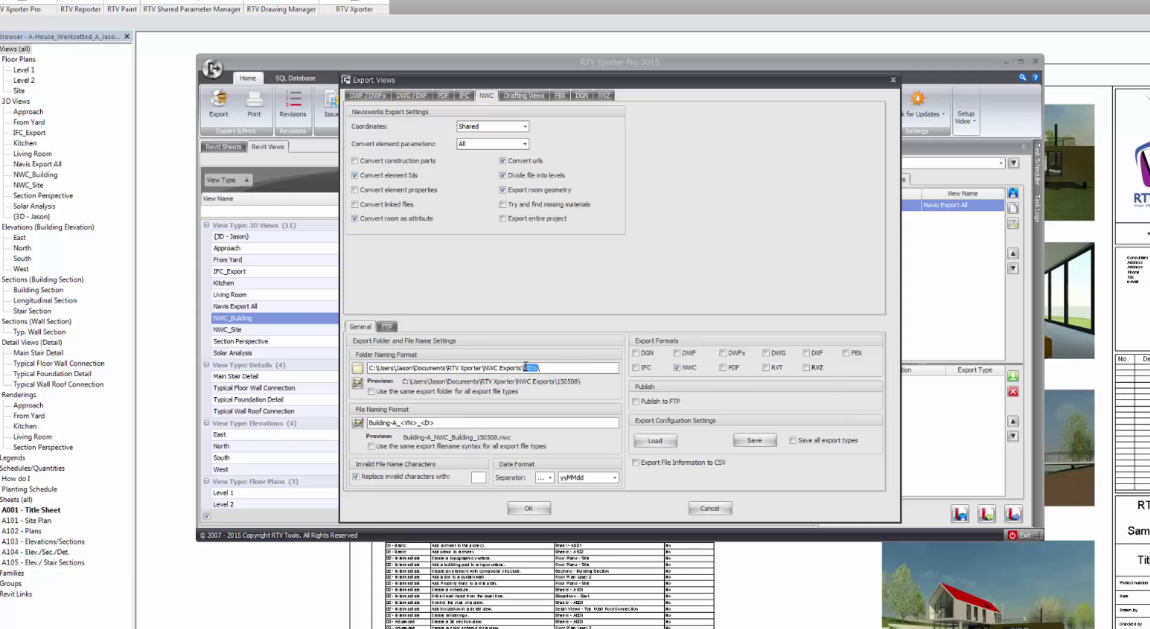
pyautogui.moveTo(540, 367); pyautogui.dragTo(525, 367)
pyautogui.press('Delete')
# Step: Append the Date field to the export folder path, keeping the yyMMdd date format
pyautogui.click(357, 383)
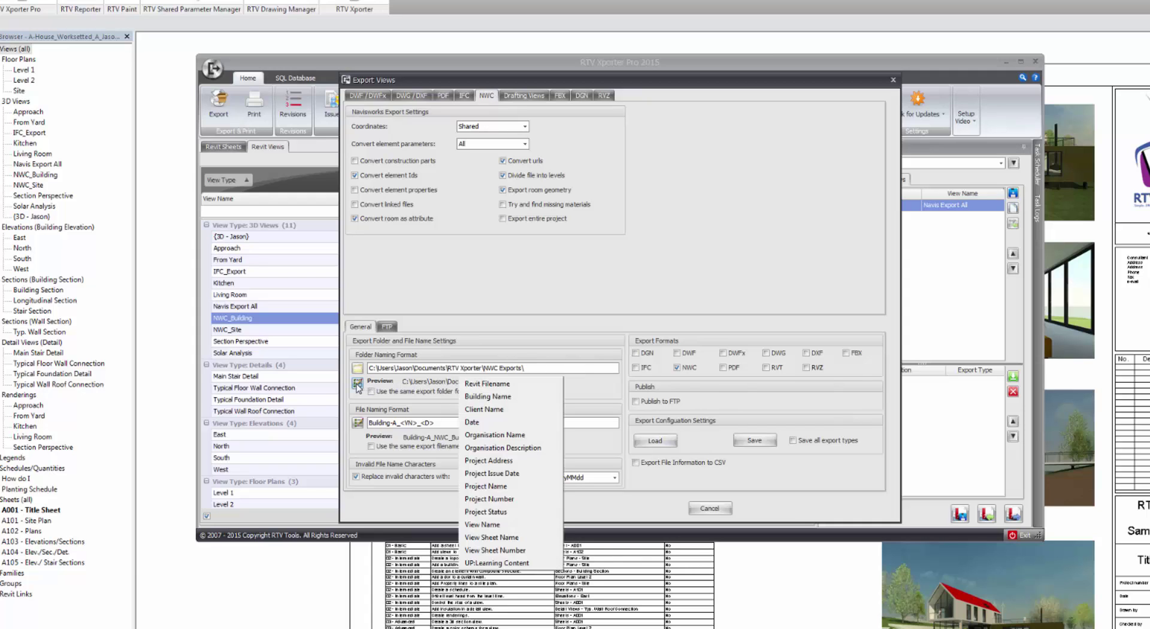
pyautogui.click(473, 421)
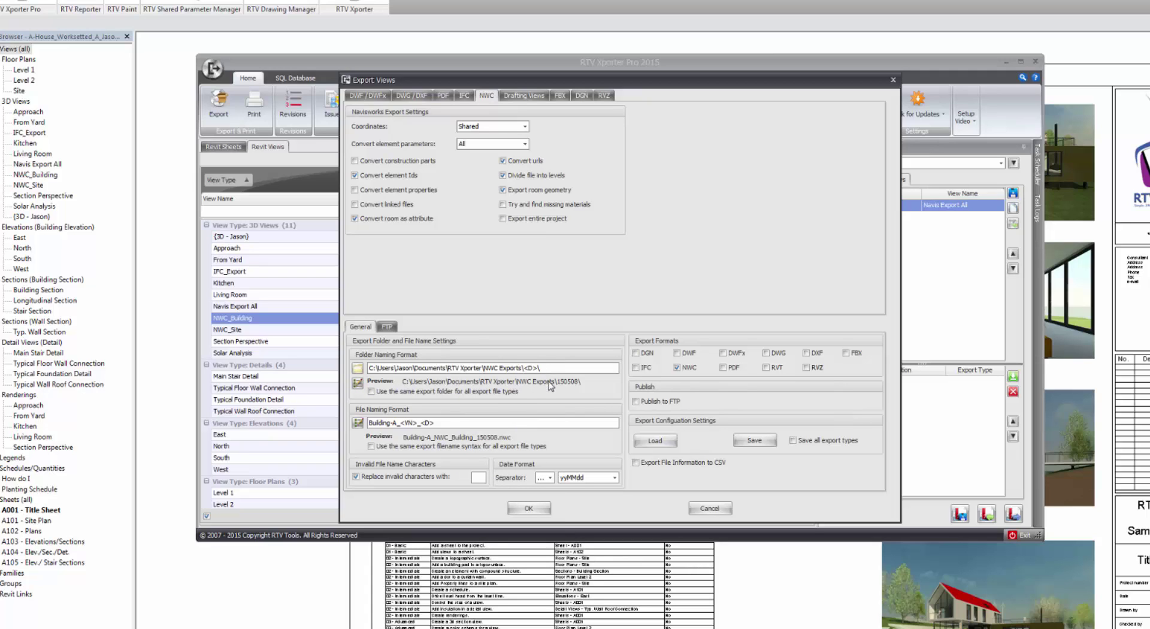
pyautogui.click(549, 477)
pyautogui.click(590, 479)
pyautogui.click(590, 479)
pyautogui.click(590, 480)
# Step: Trim the file naming format to Building-A_, previewing Building-A_.nwc
pyautogui.click(438, 420)
pyautogui.moveTo(400, 422); pyautogui.dragTo(375, 422)
pyautogui.press('BackSpace')
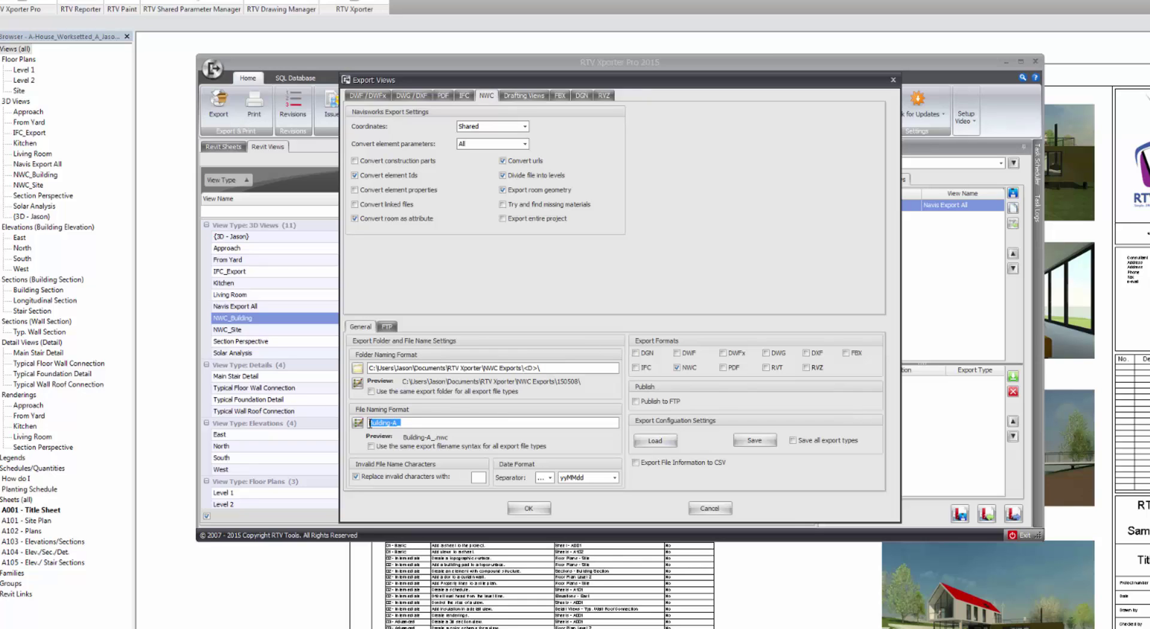
# Step: Set the file naming format to Building-A_<VN>_<D>, previewing Building-A_NWC_Building_150508.nwc
pyautogui.click(413, 422)
pyautogui.moveTo(410, 422); pyautogui.dragTo(364, 423)
pyautogui.click(414, 423)
pyautogui.click(357, 423)
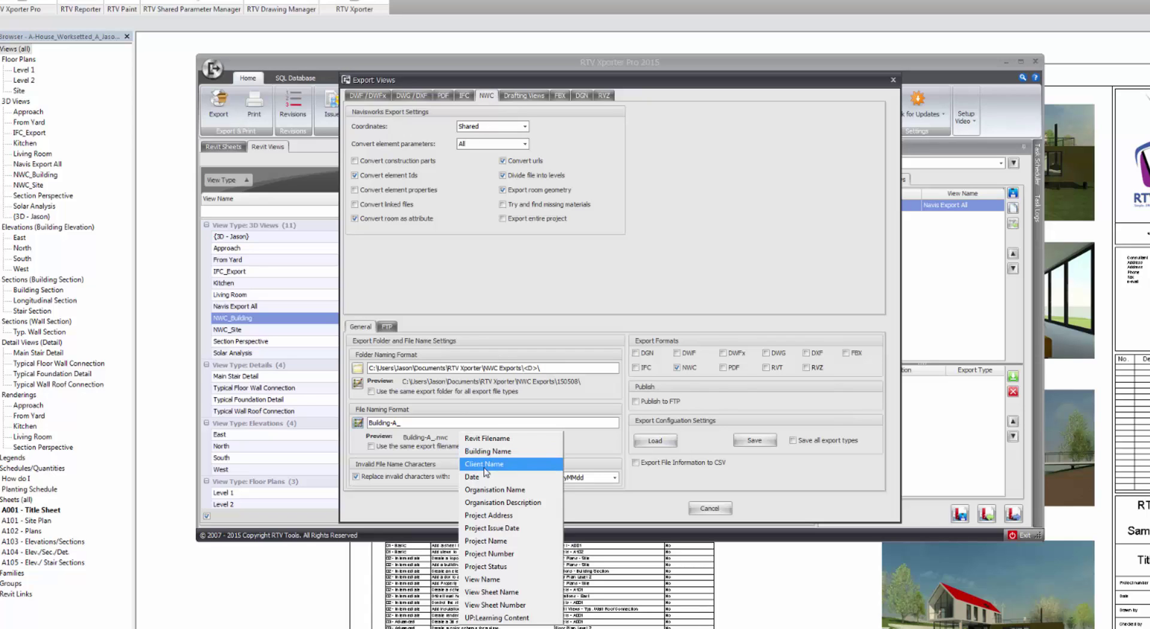
pyautogui.click(498, 579)
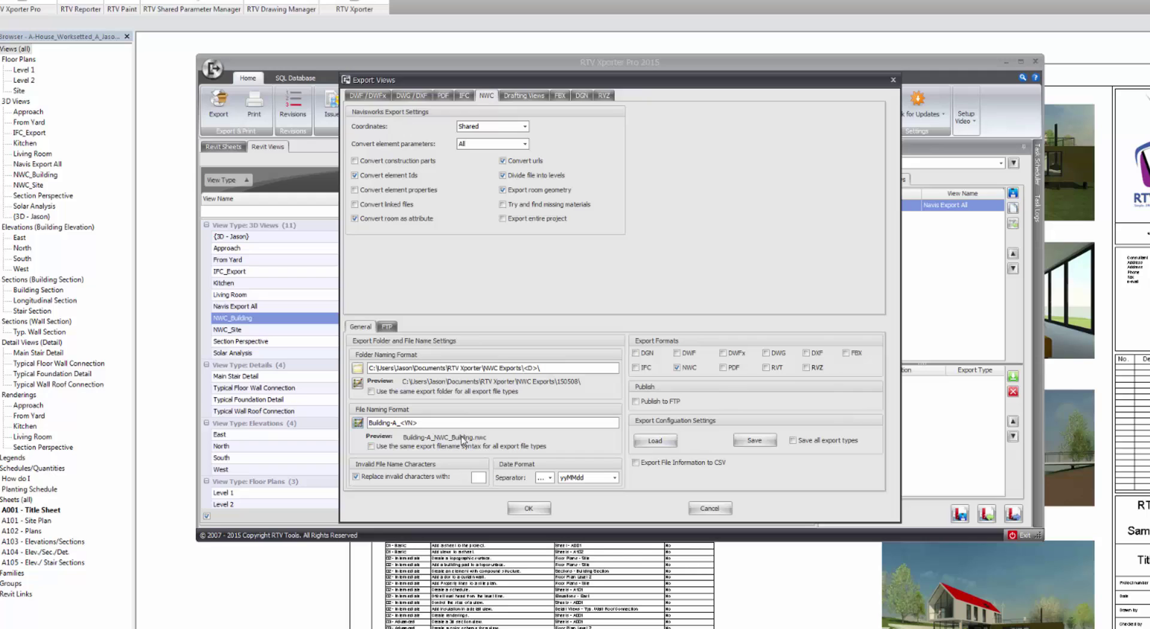
pyautogui.write('_')
pyautogui.click(357, 422)
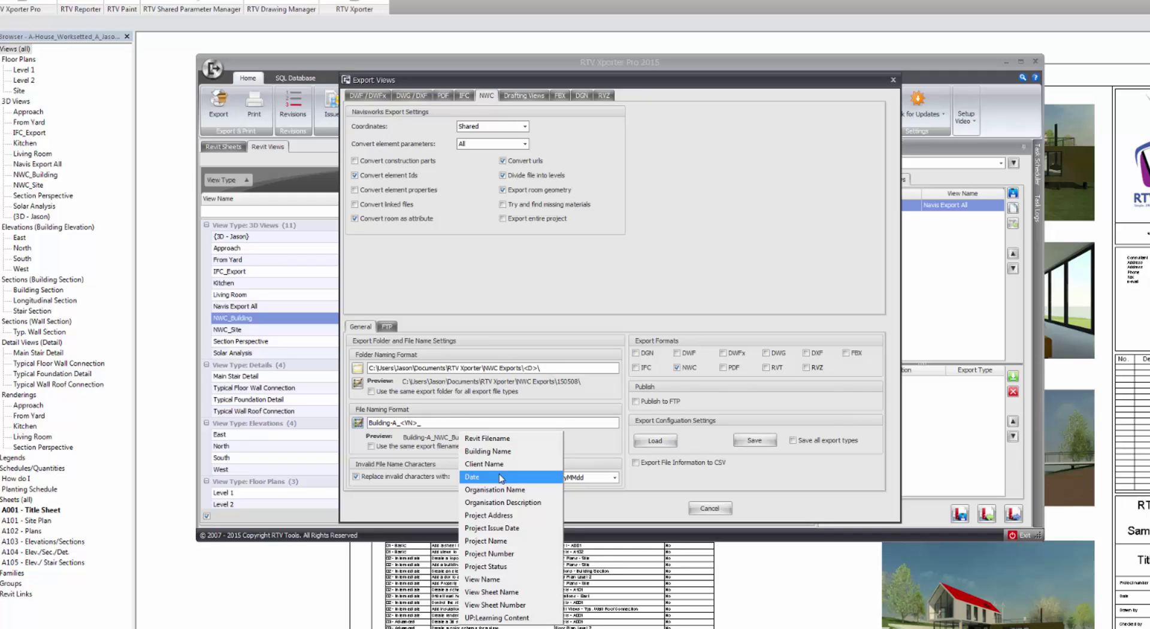
pyautogui.click(473, 477)
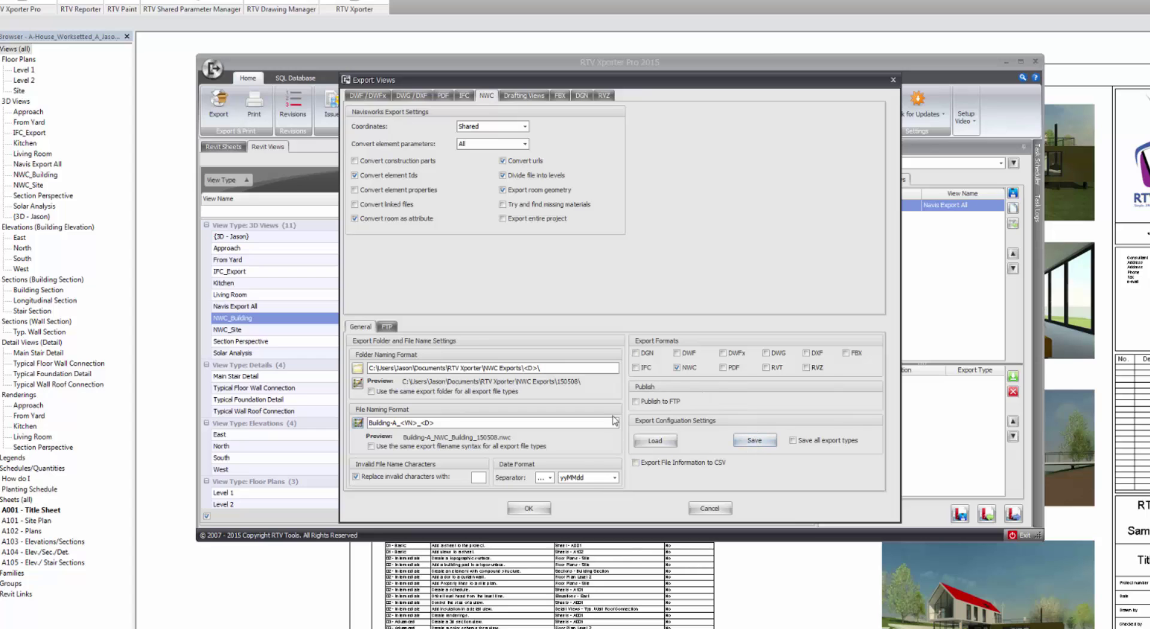
# Step: Save the settings over Export to NWC Demo.xml, confirming the replacement
pyautogui.click(771, 440)
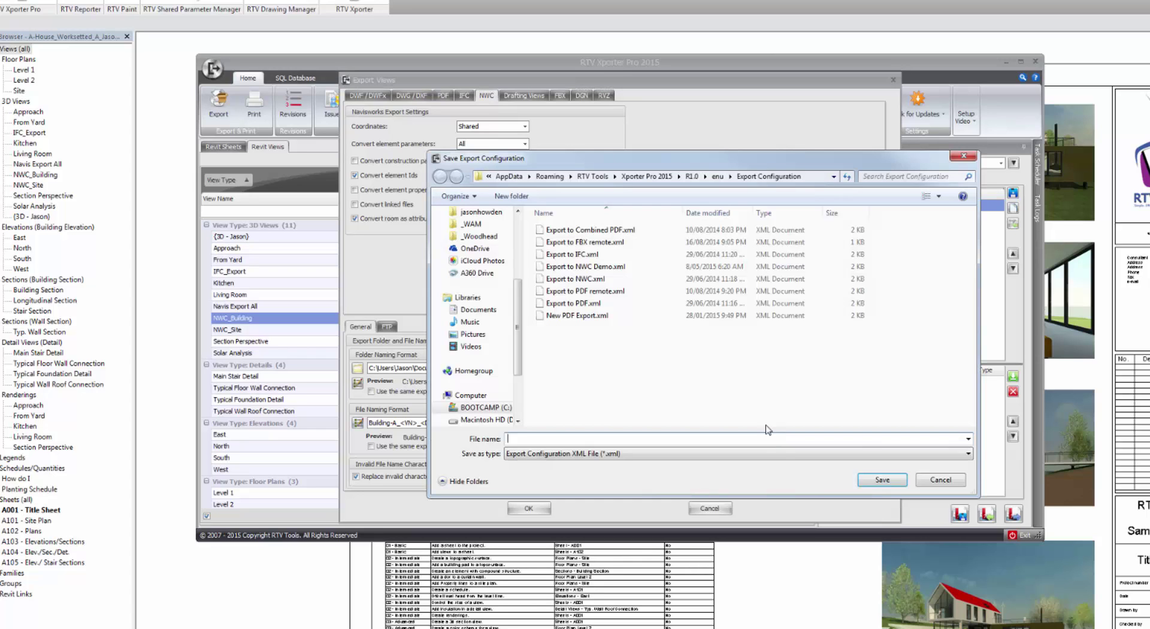
pyautogui.click(567, 269)
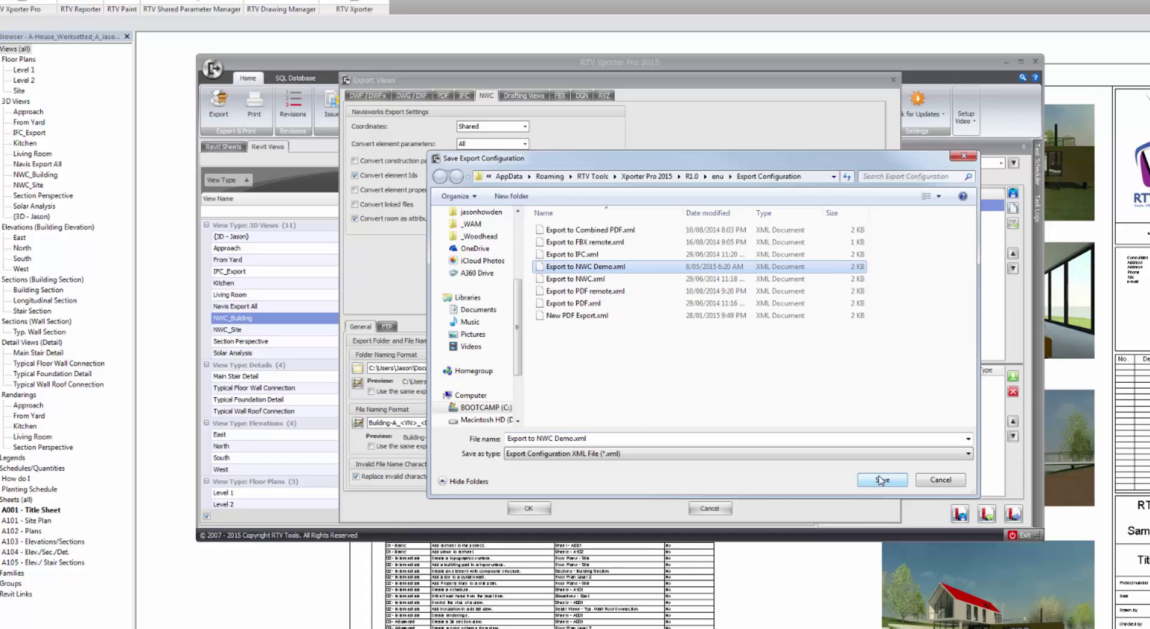
pyautogui.click(889, 482)
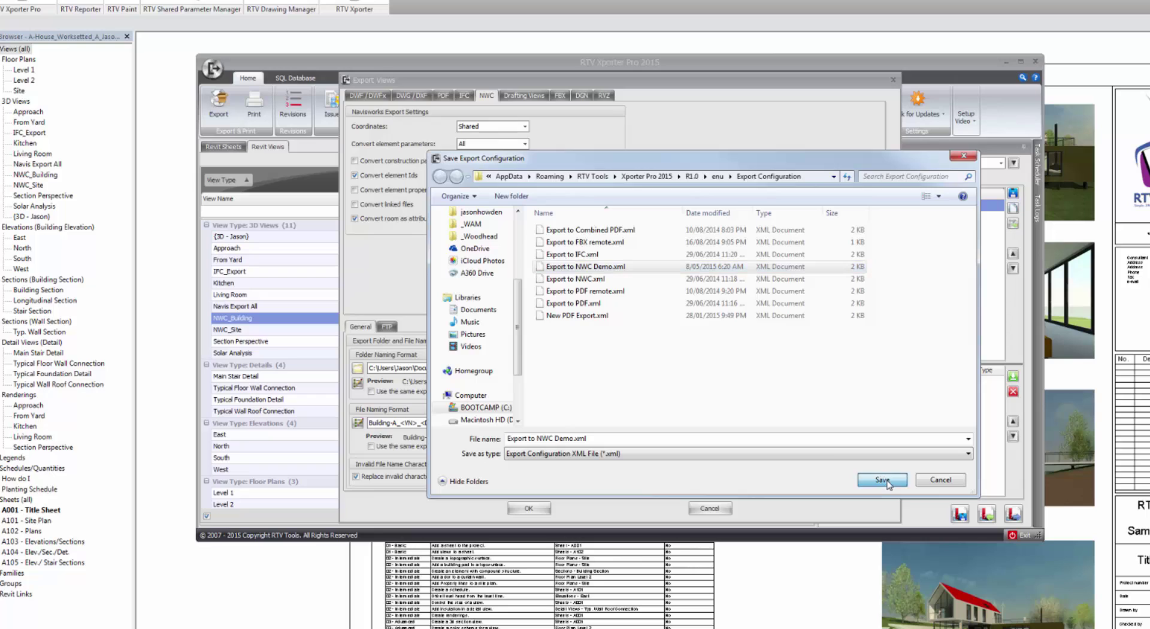
pyautogui.click(751, 351)
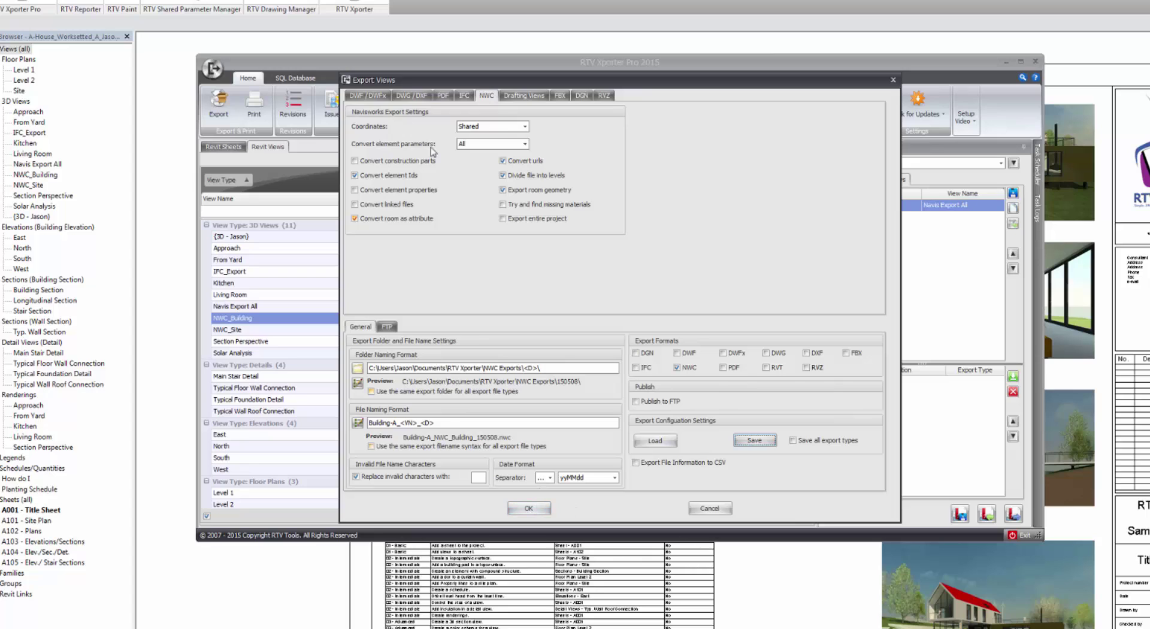
# Step: Export the NWC_Building view to NWC and dismiss the completion message
pyautogui.click(528, 510)
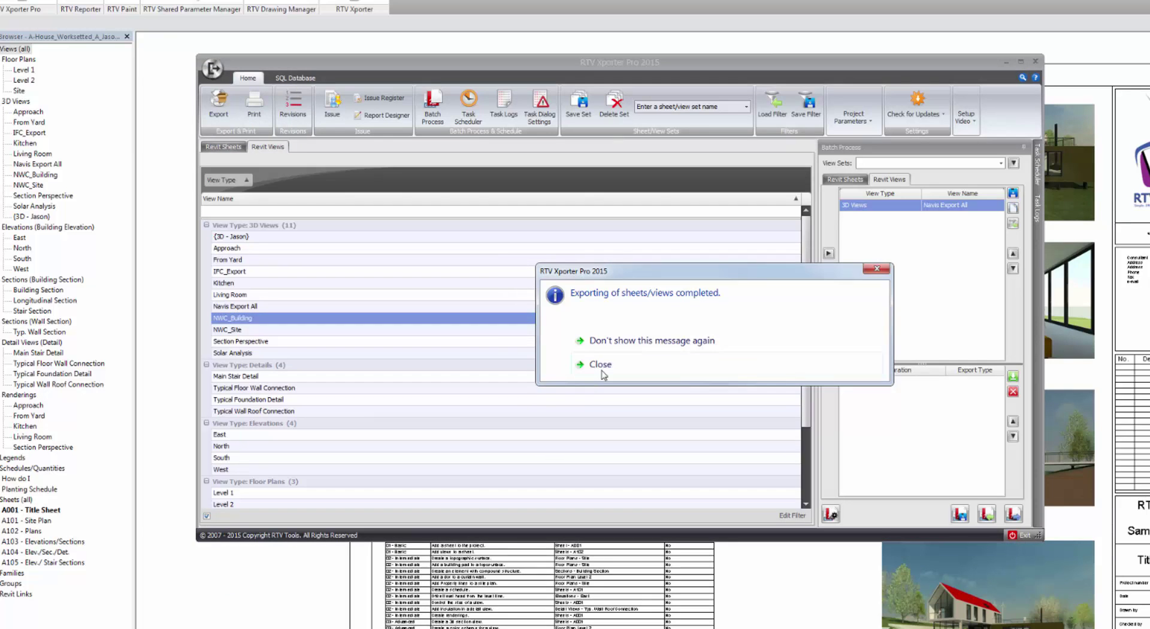
pyautogui.click(600, 366)
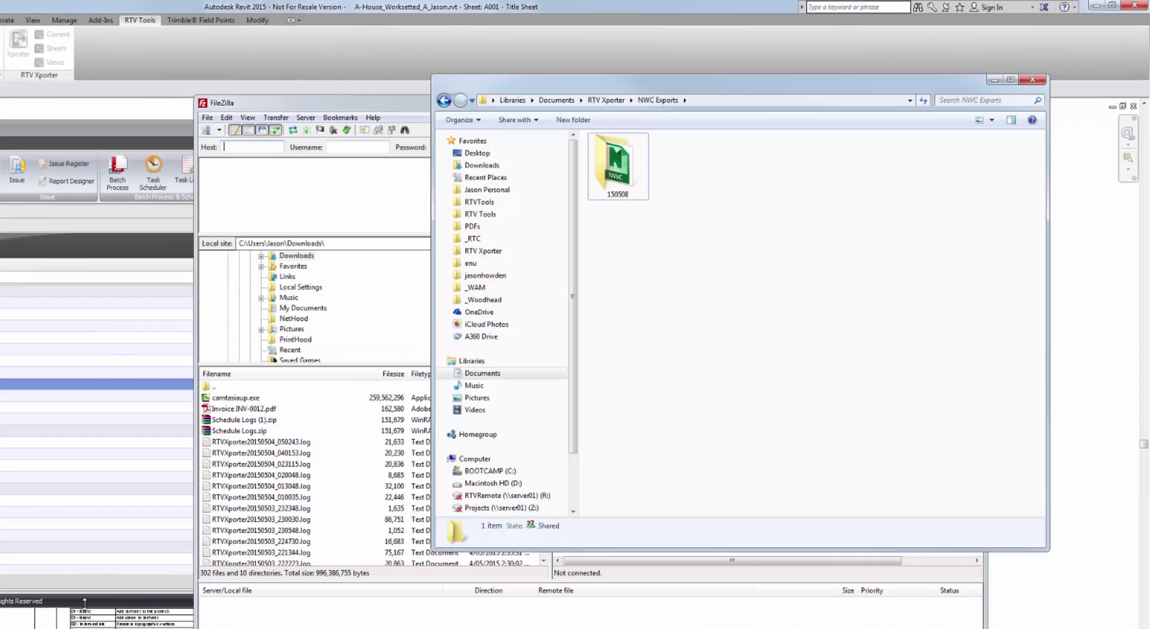
# Step: Check the 150508 folder for Building-A_NWC_Building_150508.nwc and close FileZilla
pyautogui.click(615, 179)
pyautogui.doubleClick(614, 179)
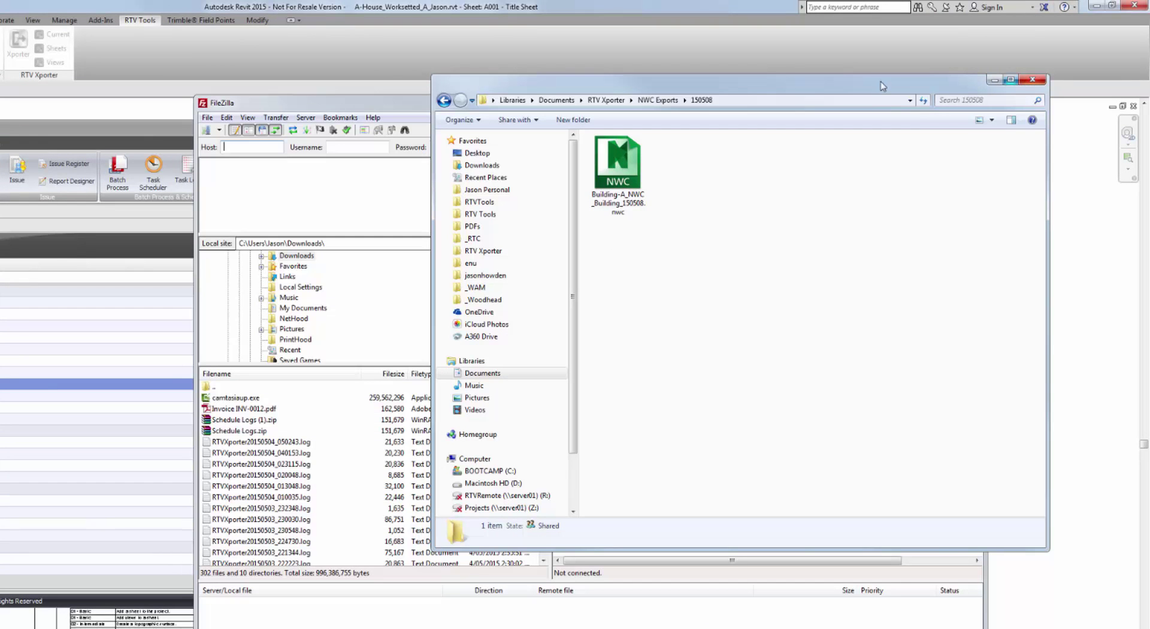
pyautogui.click(394, 108)
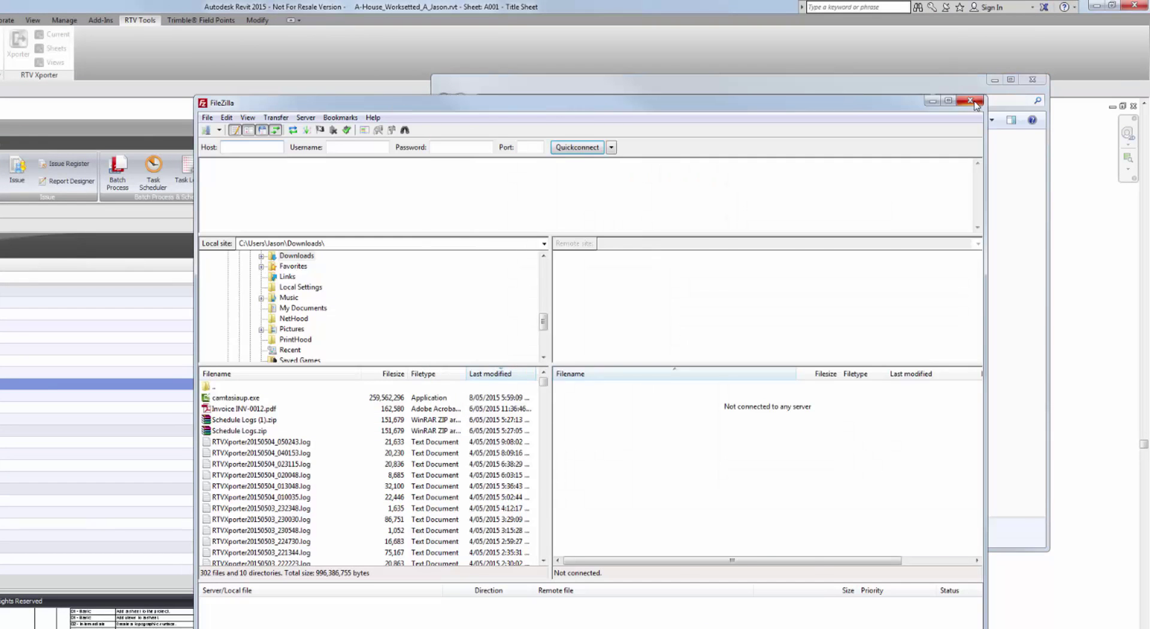
pyautogui.click(973, 103)
# Step: Delete the 150508 folder from NWC Exports and return to RTV Xporter Pro
pyautogui.click(657, 100)
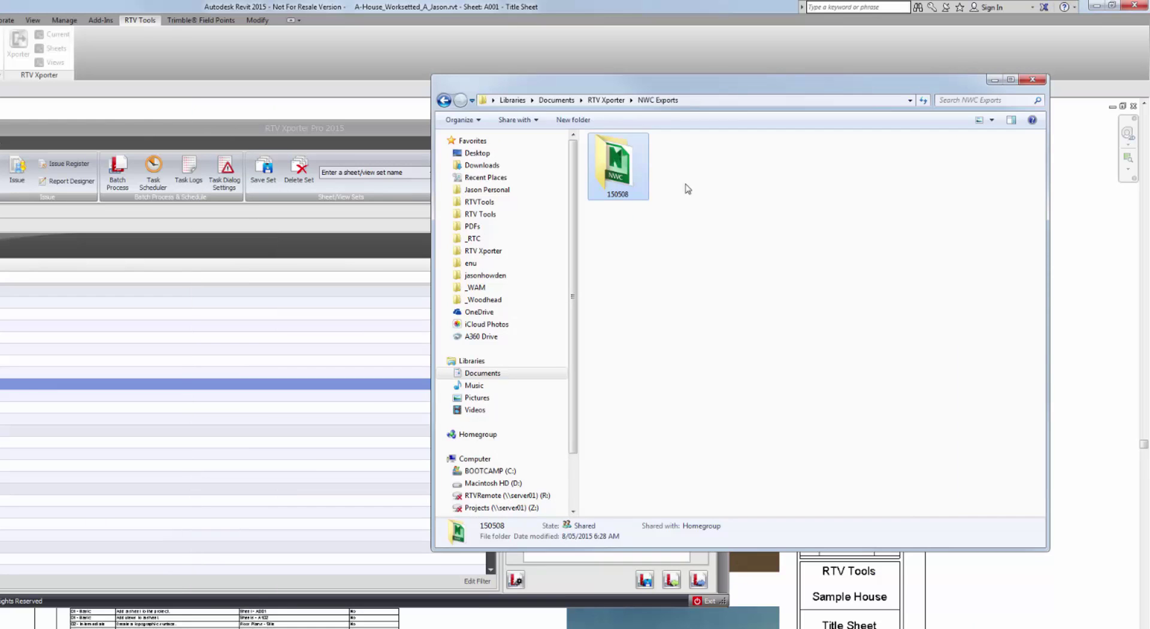
pyautogui.press('Delete')
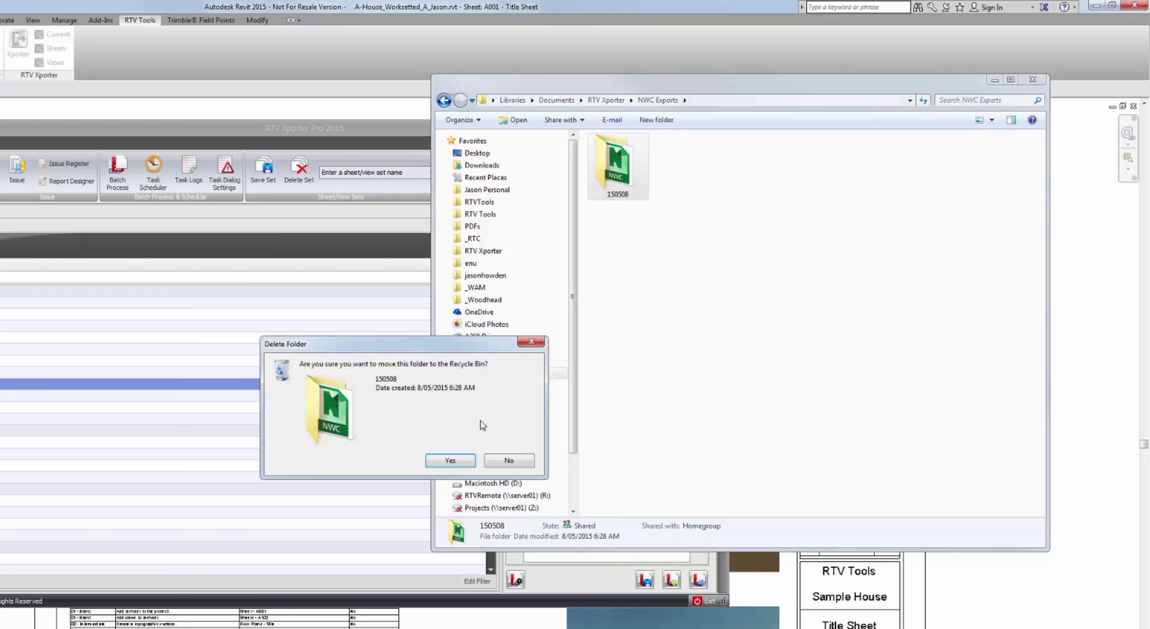
pyautogui.click(449, 462)
pyautogui.click(369, 130)
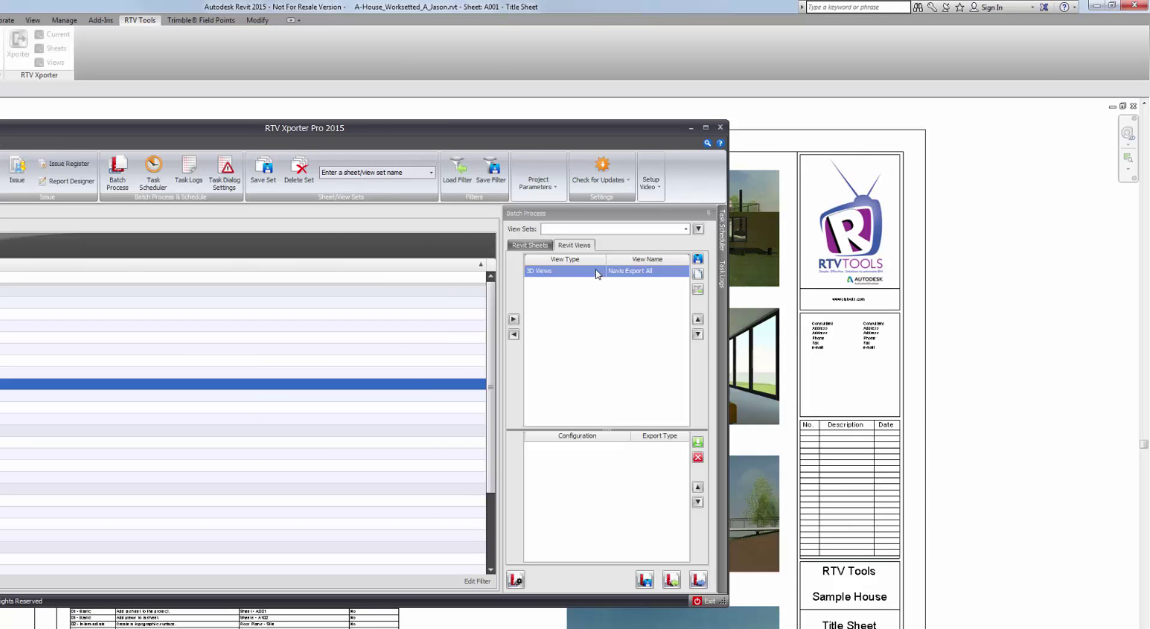
# Step: Load Export to NWC Demo.xml into the batch and bring up Work Sharing Options
pyautogui.click(697, 442)
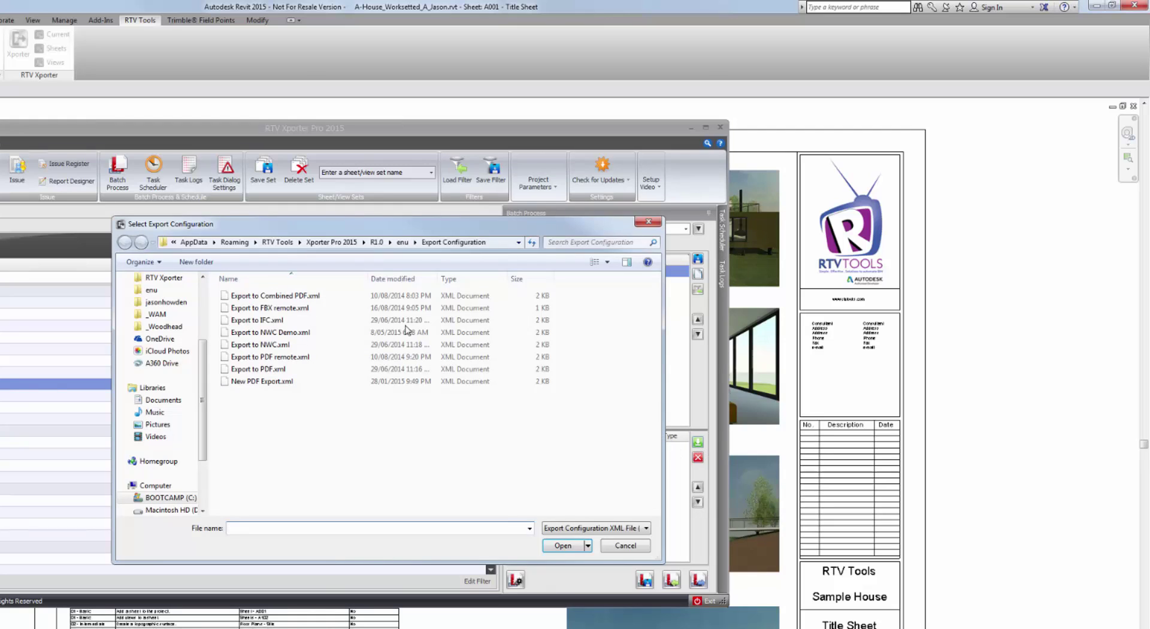
pyautogui.click(304, 335)
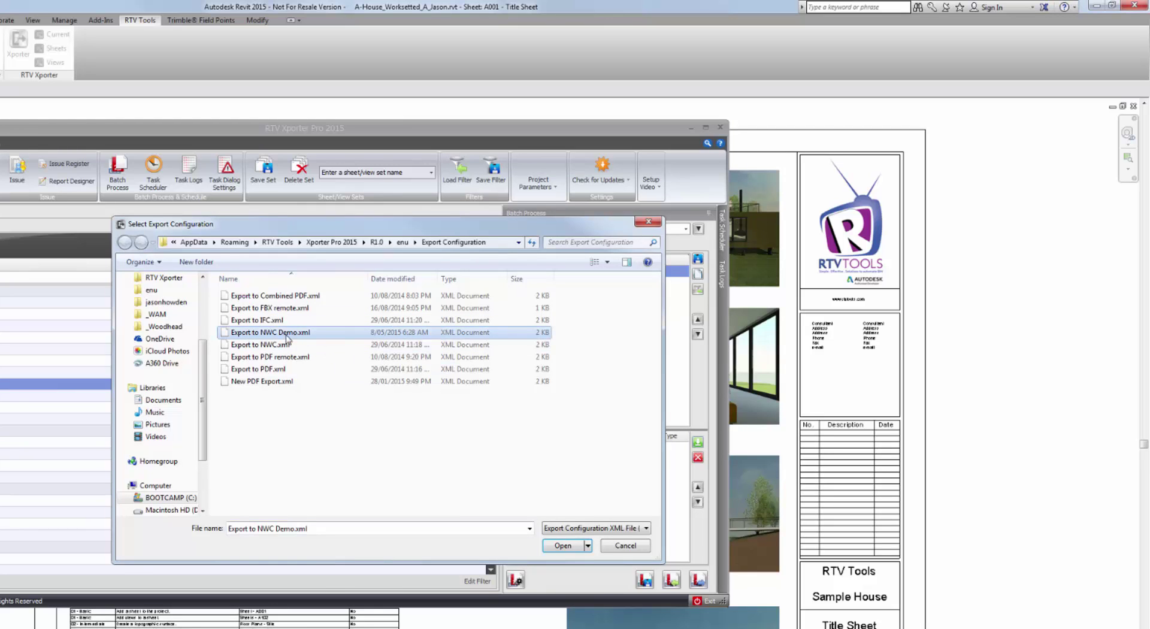
pyautogui.click(561, 545)
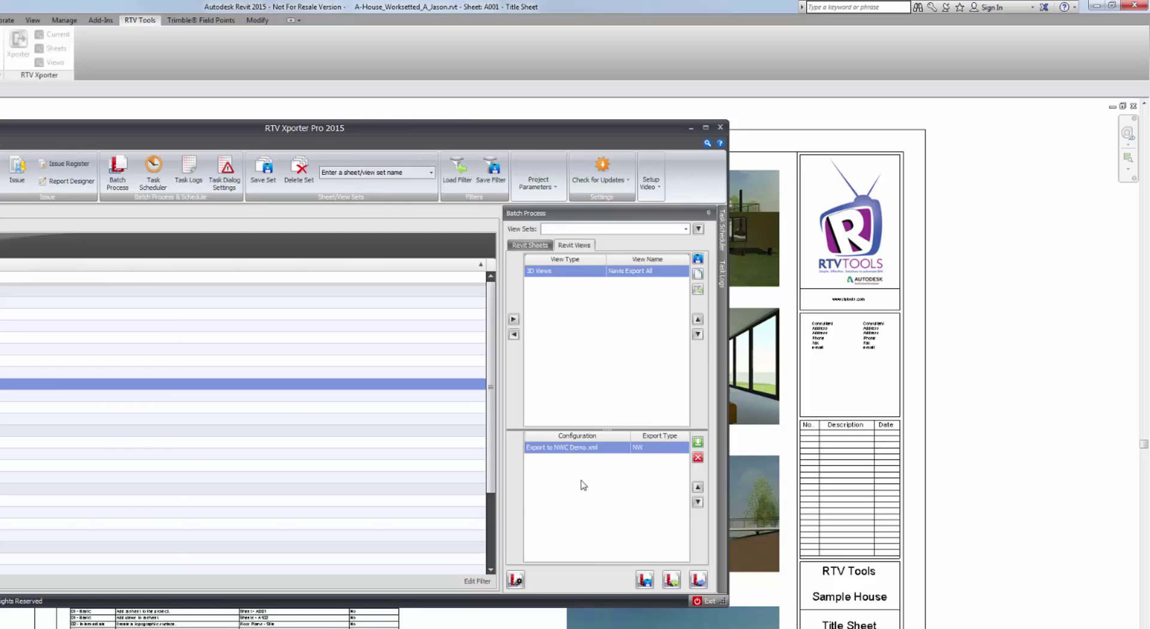
pyautogui.click(514, 579)
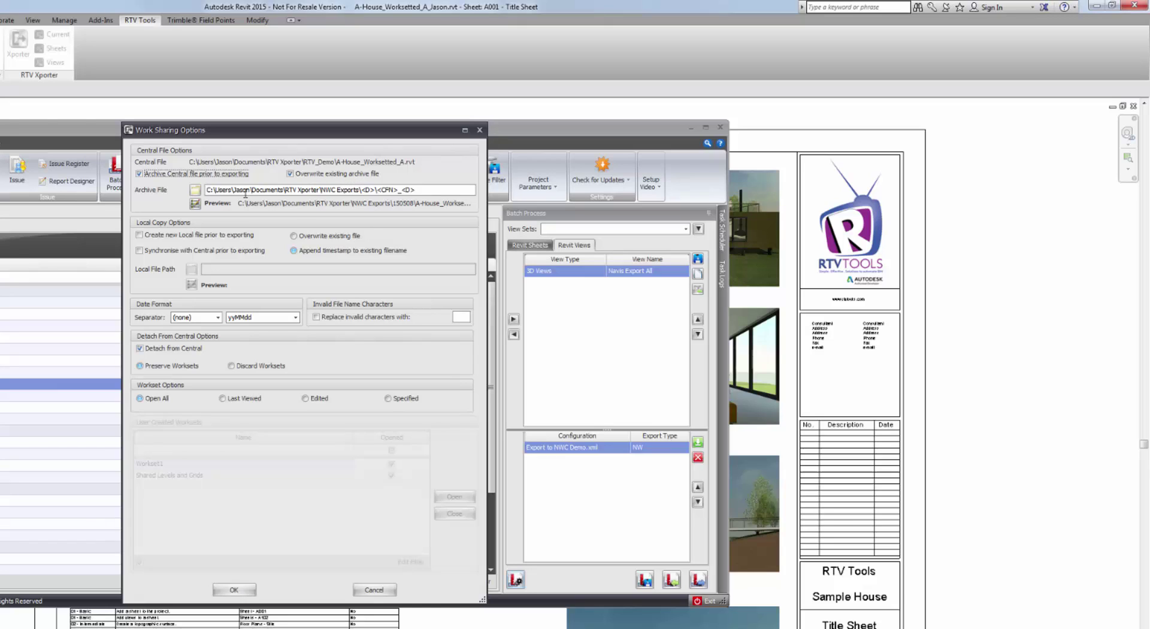
pyautogui.moveTo(235, 190); pyautogui.dragTo(367, 191)
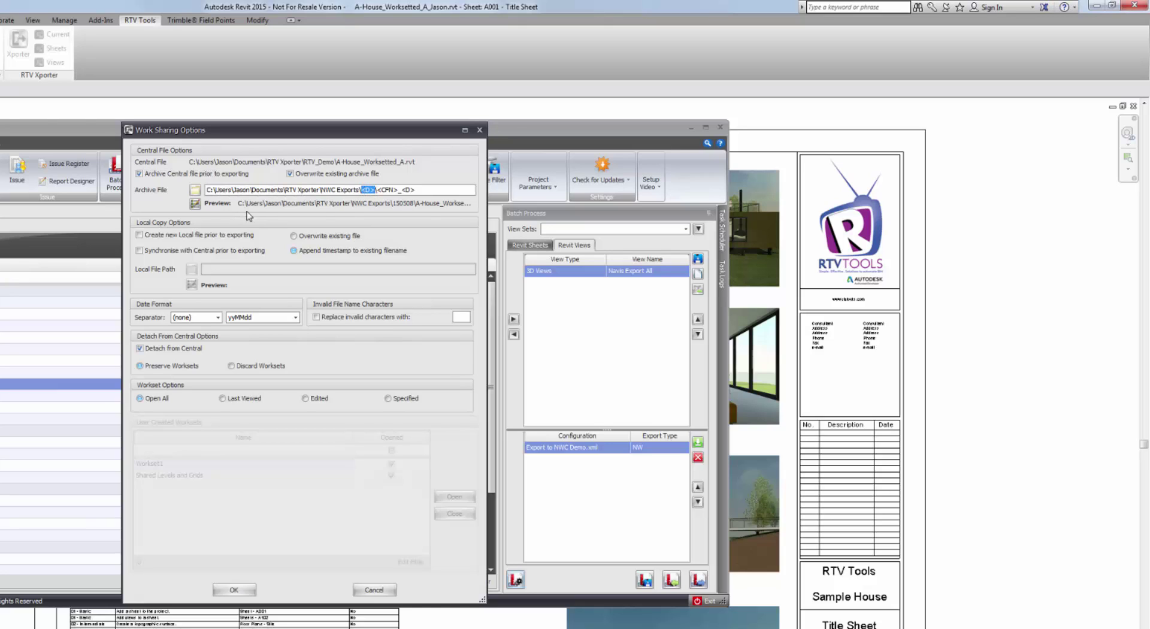
pyautogui.click(198, 205)
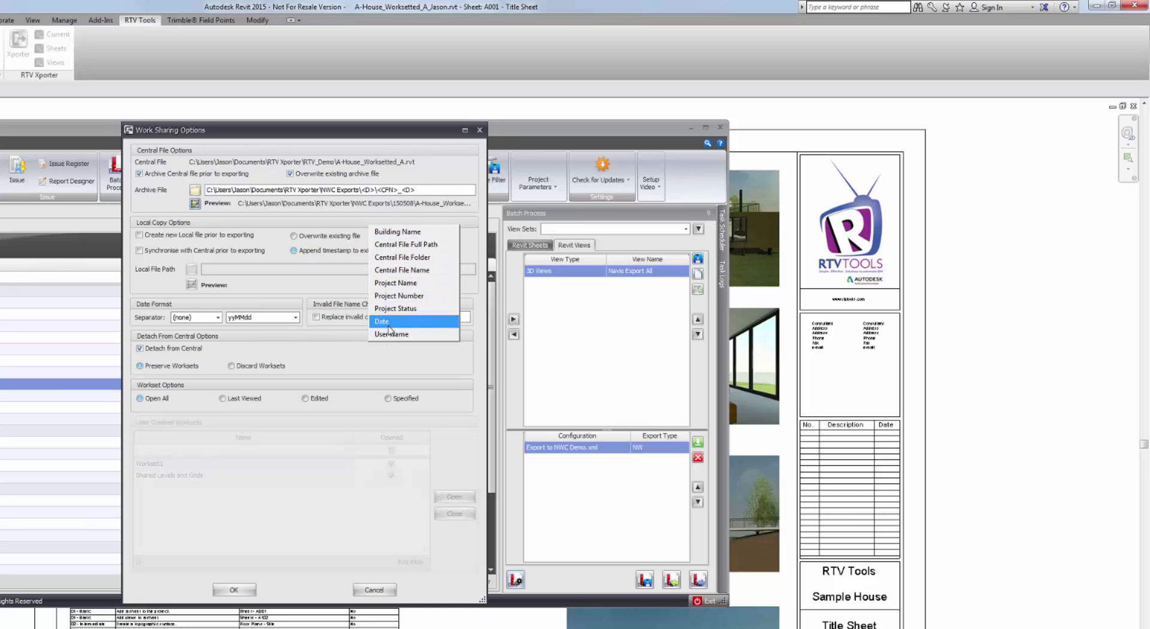
pyautogui.click(426, 190)
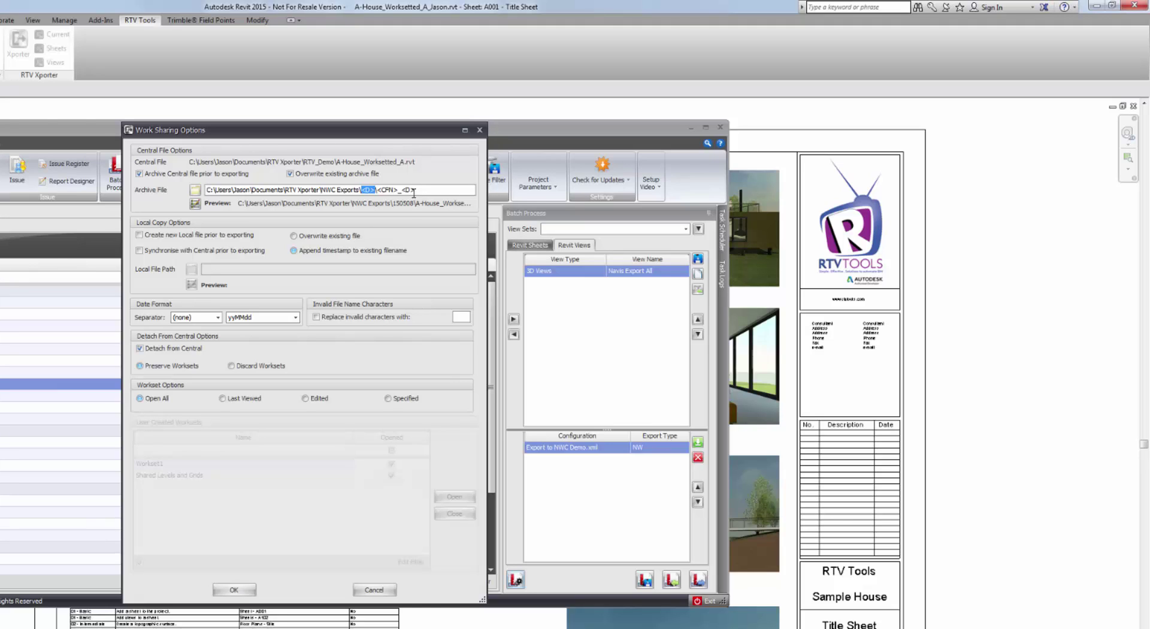
pyautogui.click(377, 190)
pyautogui.moveTo(415, 190); pyautogui.dragTo(189, 184)
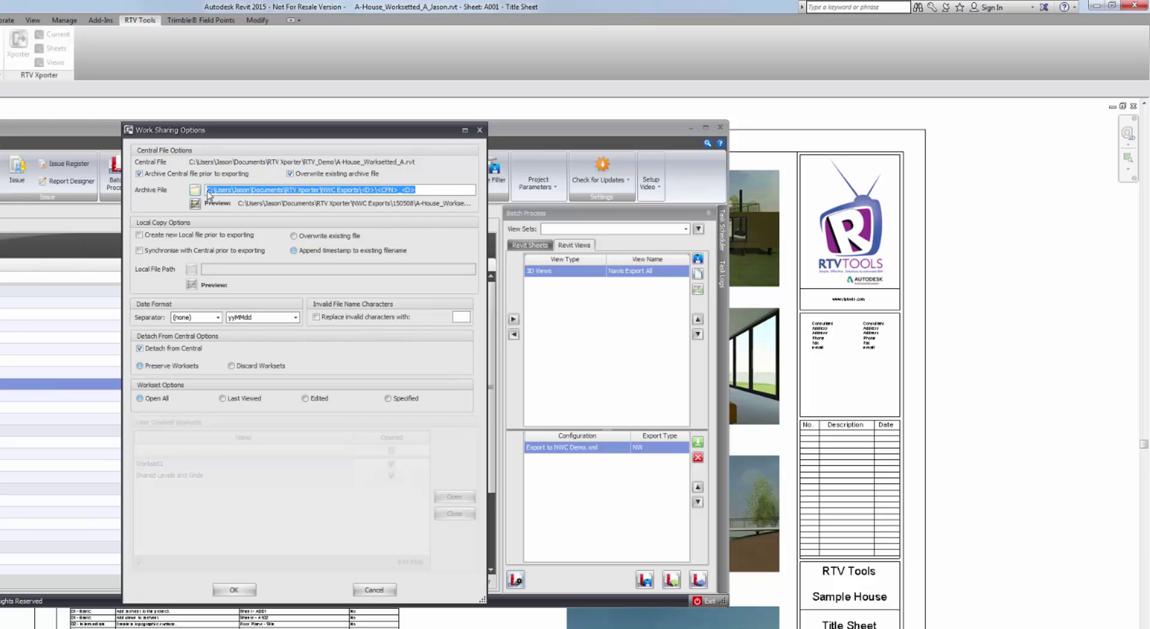
# Step: Clear the archive file path and set its folder to NWC Exports
pyautogui.press('BackSpace')
pyautogui.click(195, 190)
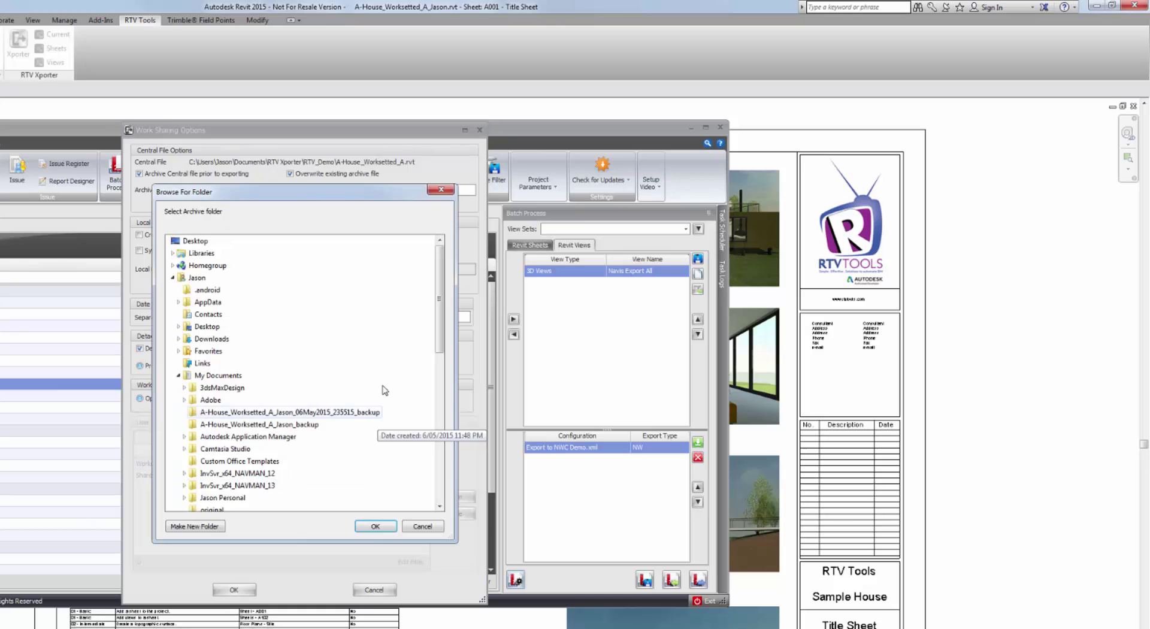
pyautogui.moveTo(440, 334); pyautogui.dragTo(440, 422)
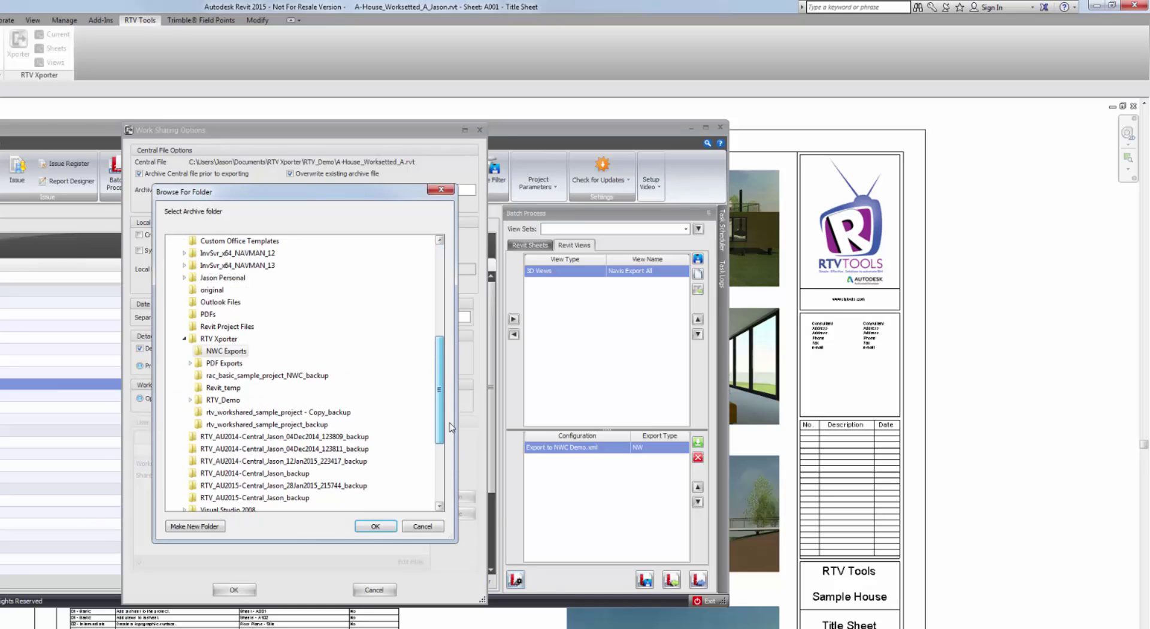
pyautogui.click(231, 352)
pyautogui.click(376, 525)
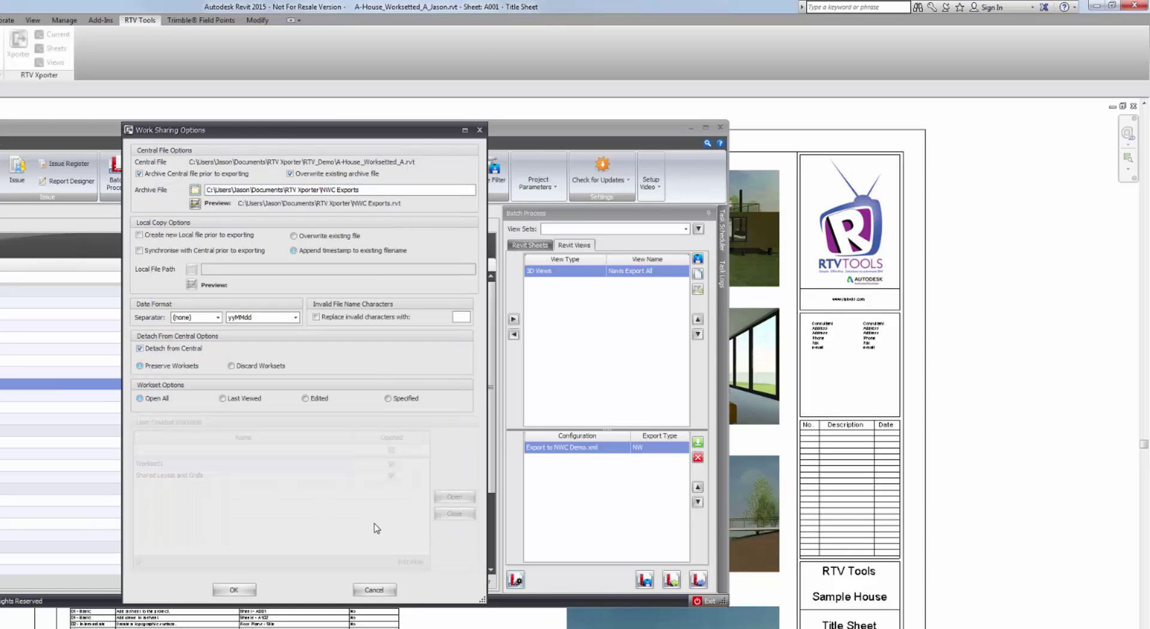
# Step: Append a backslash and the Date token to the archive path
pyautogui.click(372, 189)
pyautogui.write('\\')
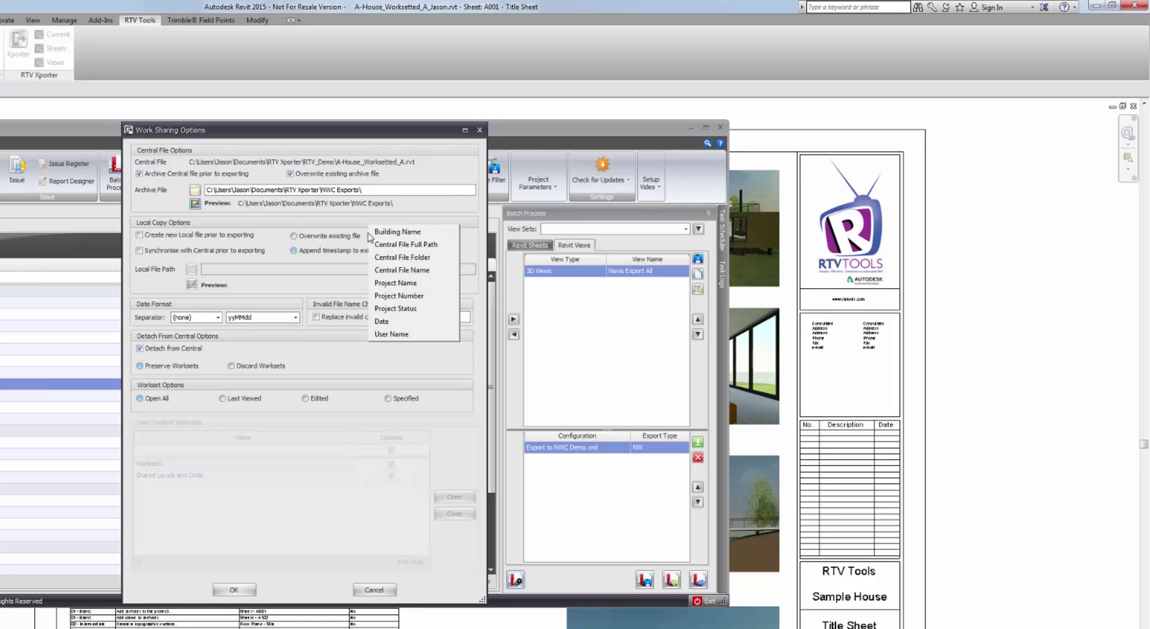
pyautogui.press('Down')
pyautogui.press('Down')
pyautogui.press('Down')
pyautogui.press('Down')
pyautogui.press('Down')
pyautogui.press('Down')
pyautogui.press('Down')
pyautogui.press('Down')
pyautogui.press('Down')
pyautogui.press('Up')
pyautogui.press('Return')
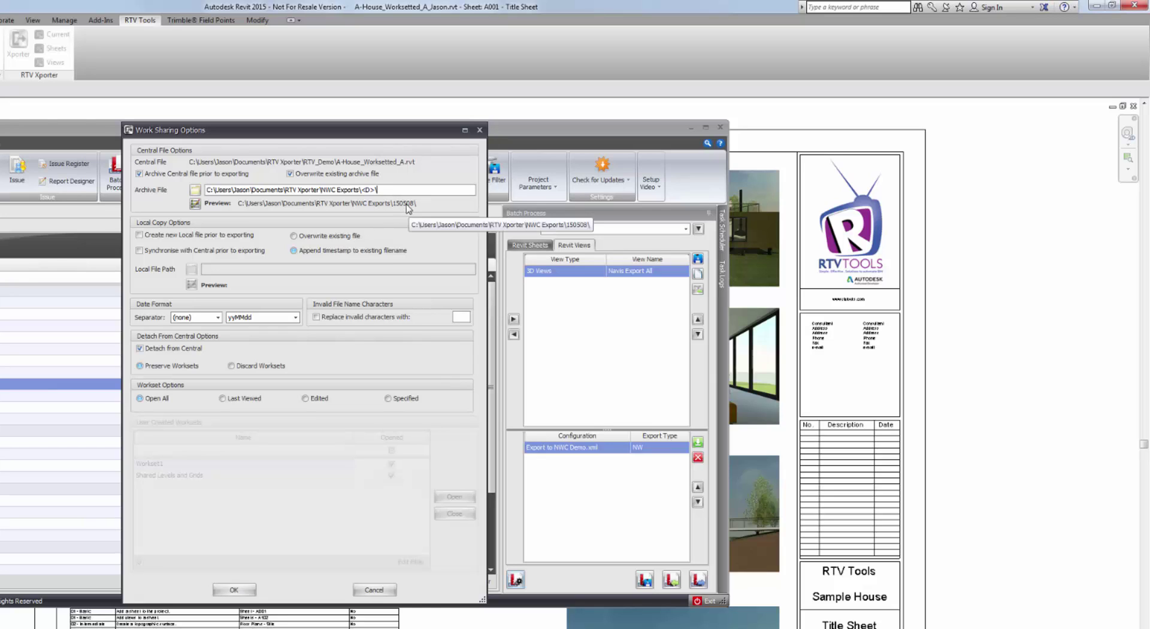
# Step: Add Building-A_ and another Date token so the archive previews as Building-A_150508
pyautogui.click(194, 203)
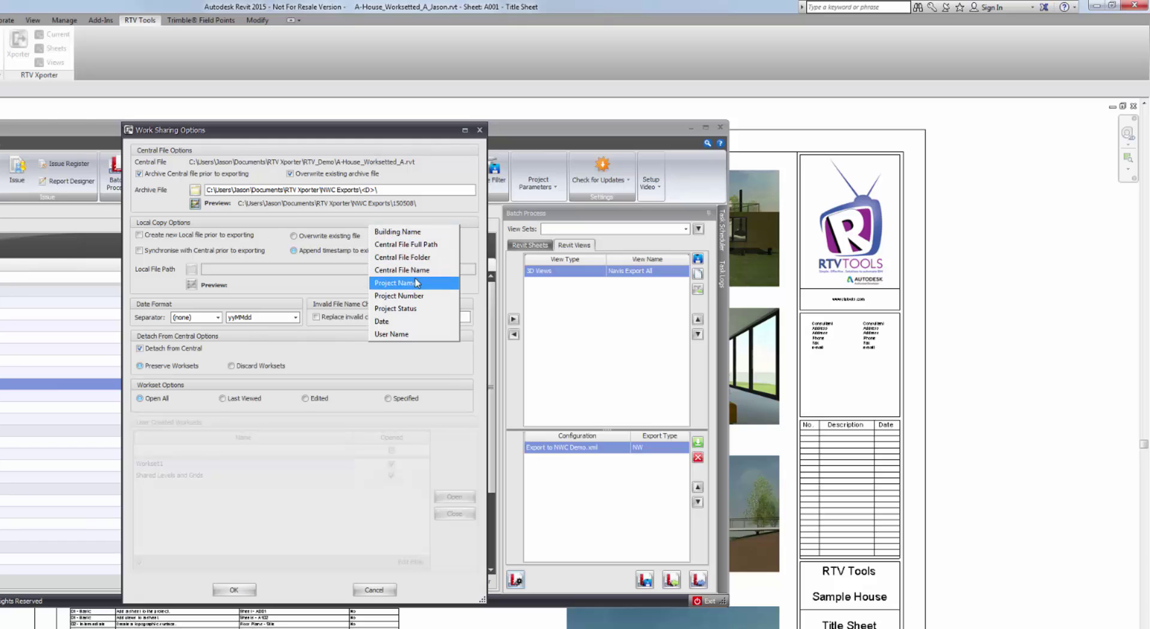
pyautogui.click(389, 191)
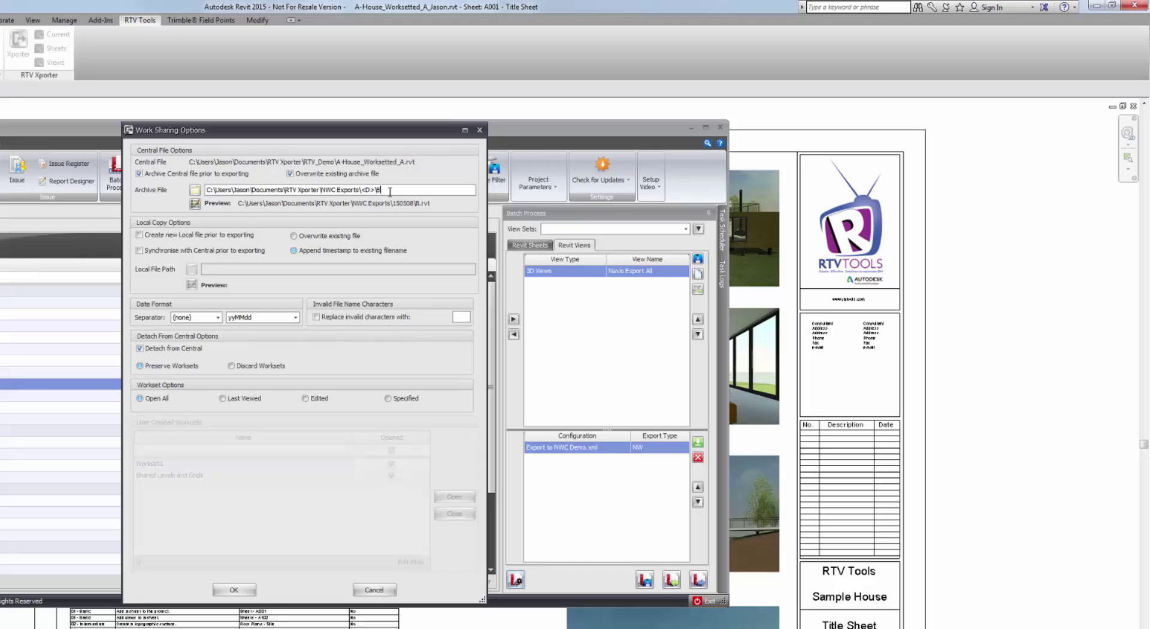
pyautogui.write('uilding-A_')
pyautogui.click(193, 203)
pyautogui.click(386, 321)
pyautogui.moveTo(410, 190); pyautogui.dragTo(381, 188)
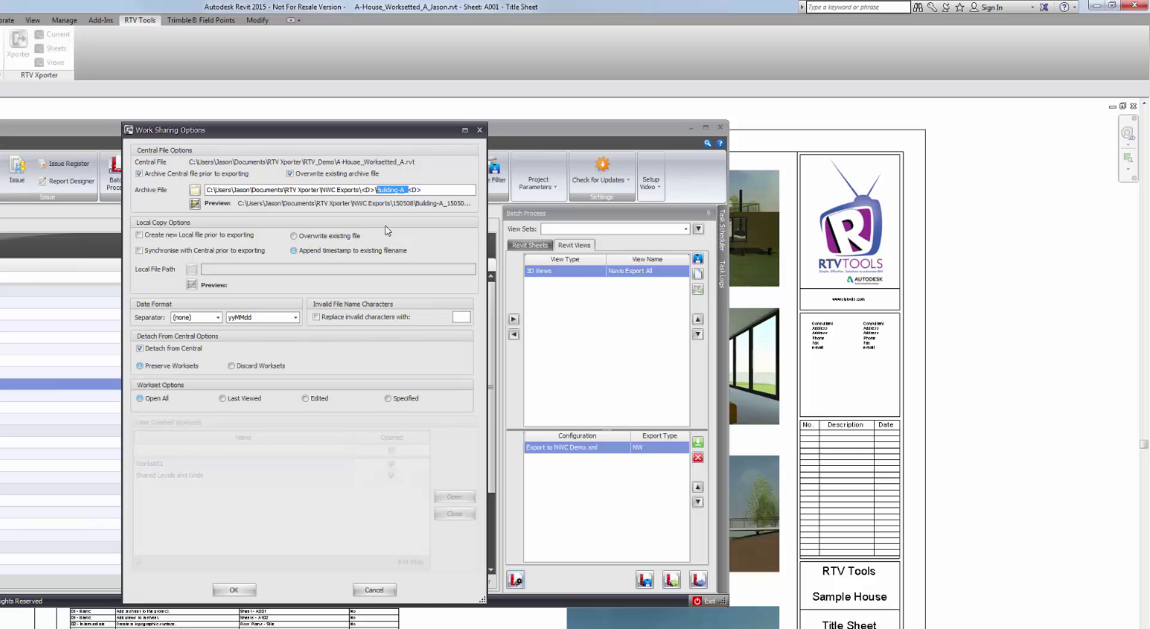
pyautogui.click(195, 204)
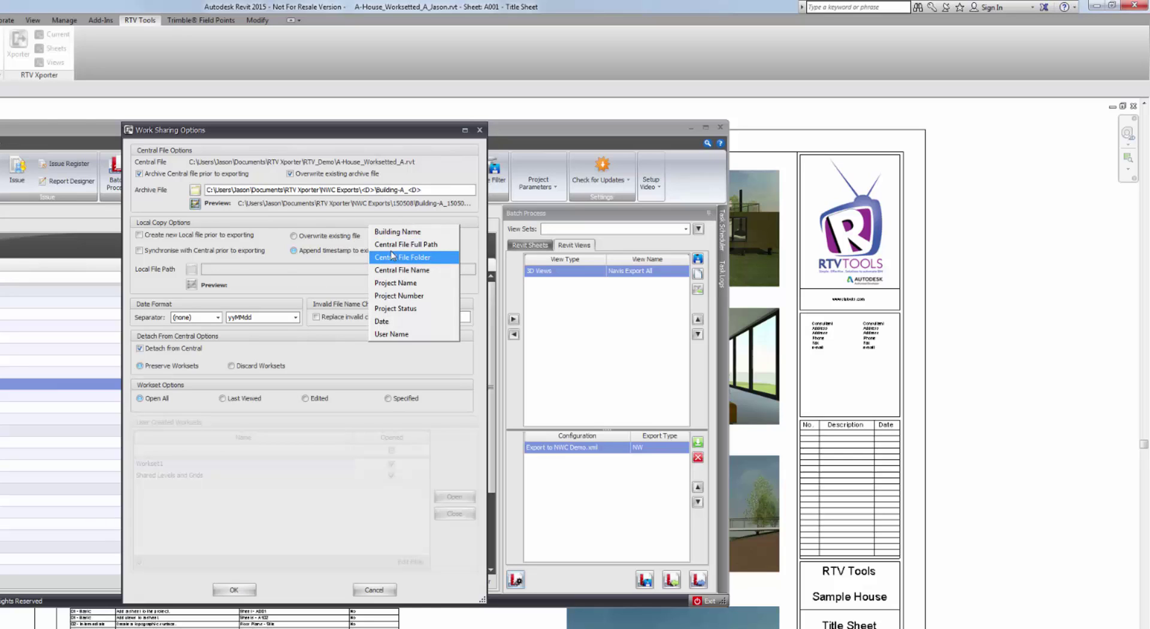
pyautogui.click(433, 190)
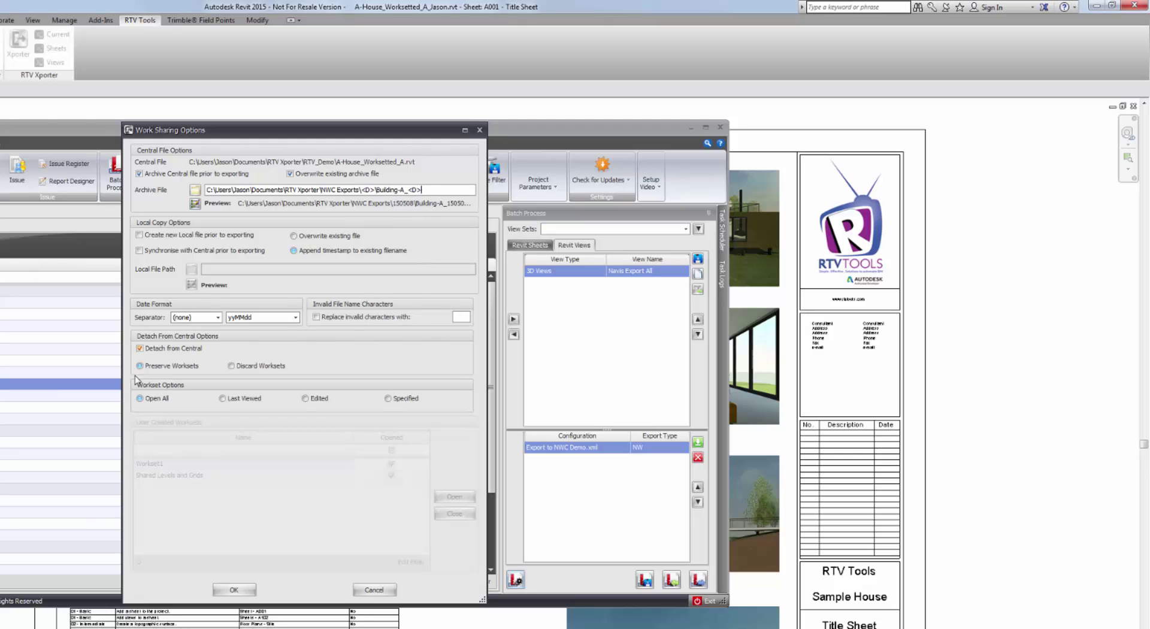
# Step: Keep Detach from Central enabled and accept the Work Sharing Options
pyautogui.click(154, 353)
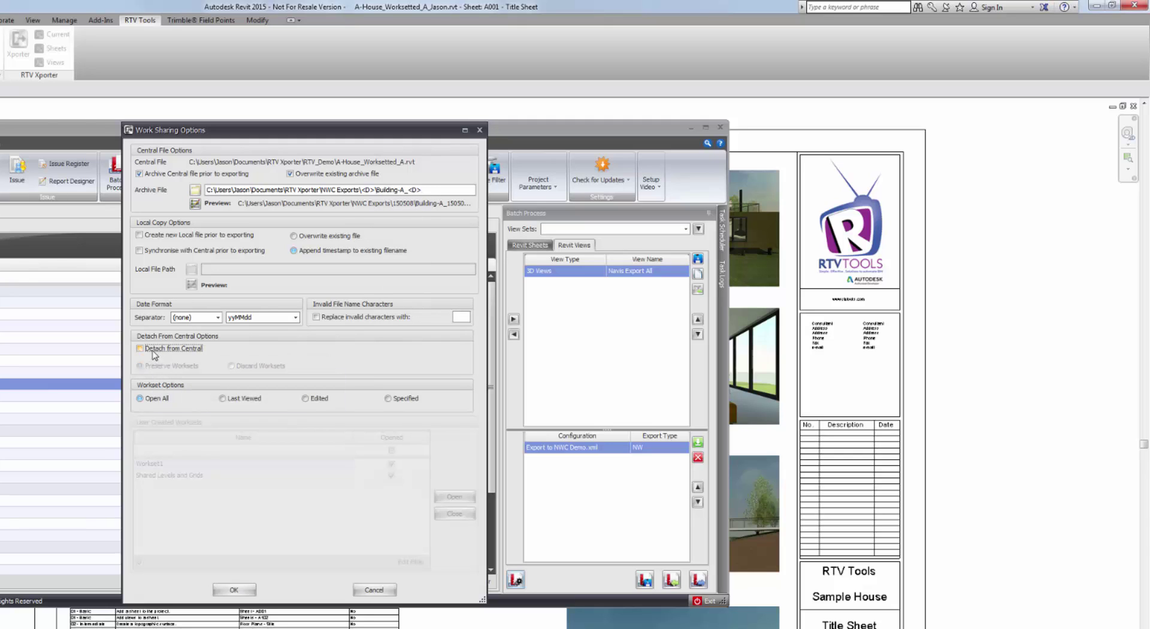
pyautogui.click(154, 354)
pyautogui.click(231, 590)
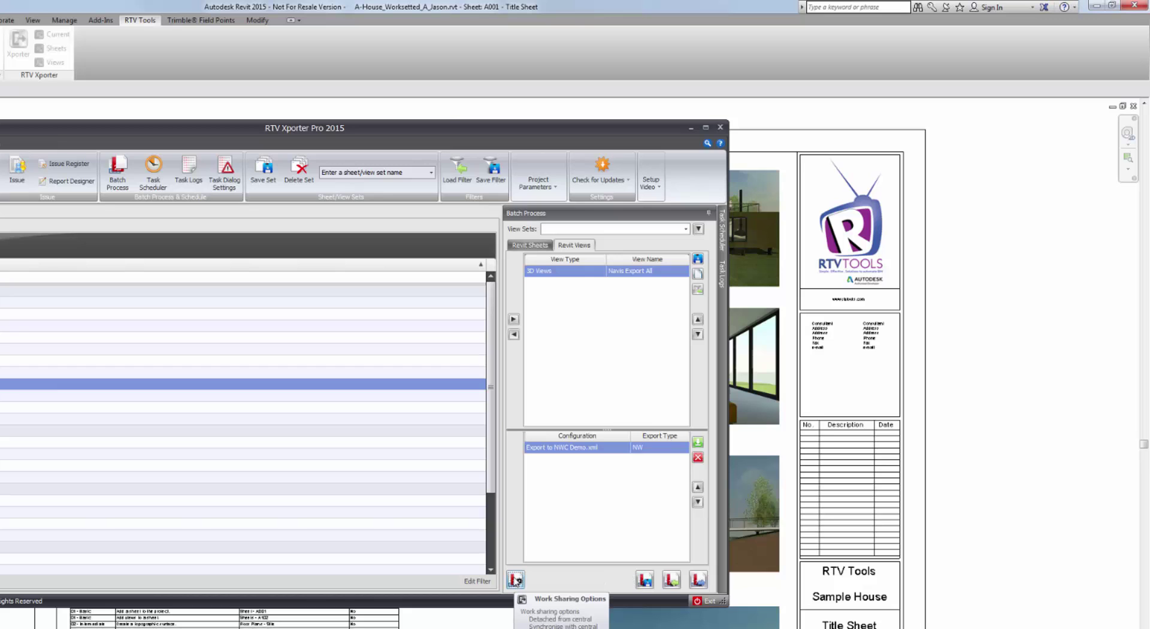
# Step: Save the batch set over NWC Batch Demo_Building-A.xml, confirming the replacement
pyautogui.click(645, 580)
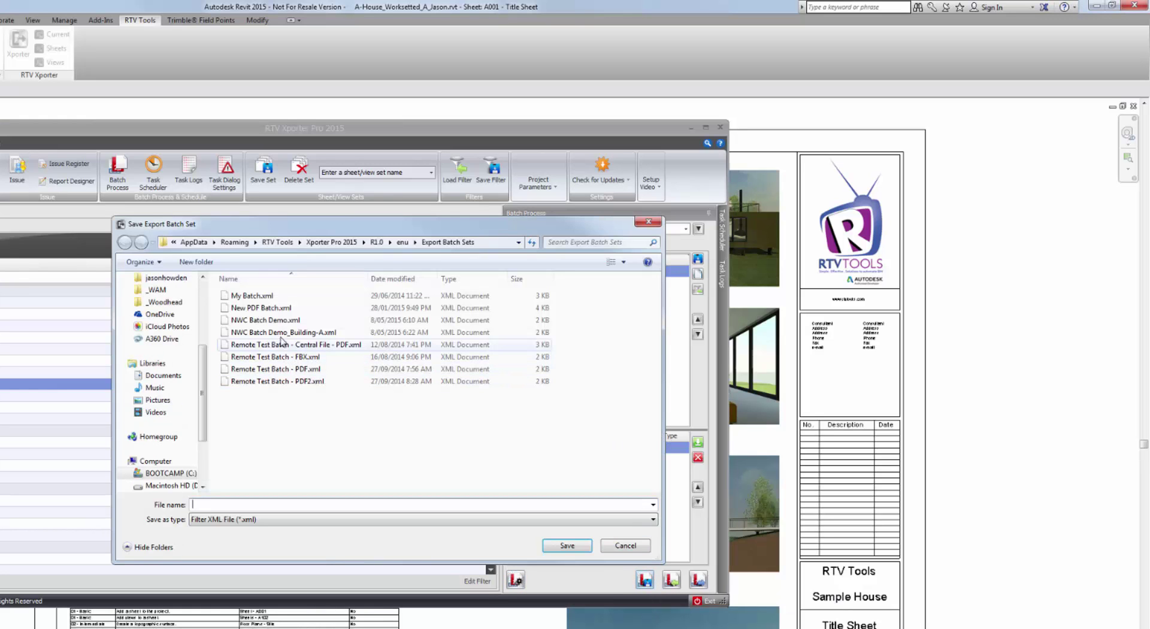
pyautogui.click(291, 333)
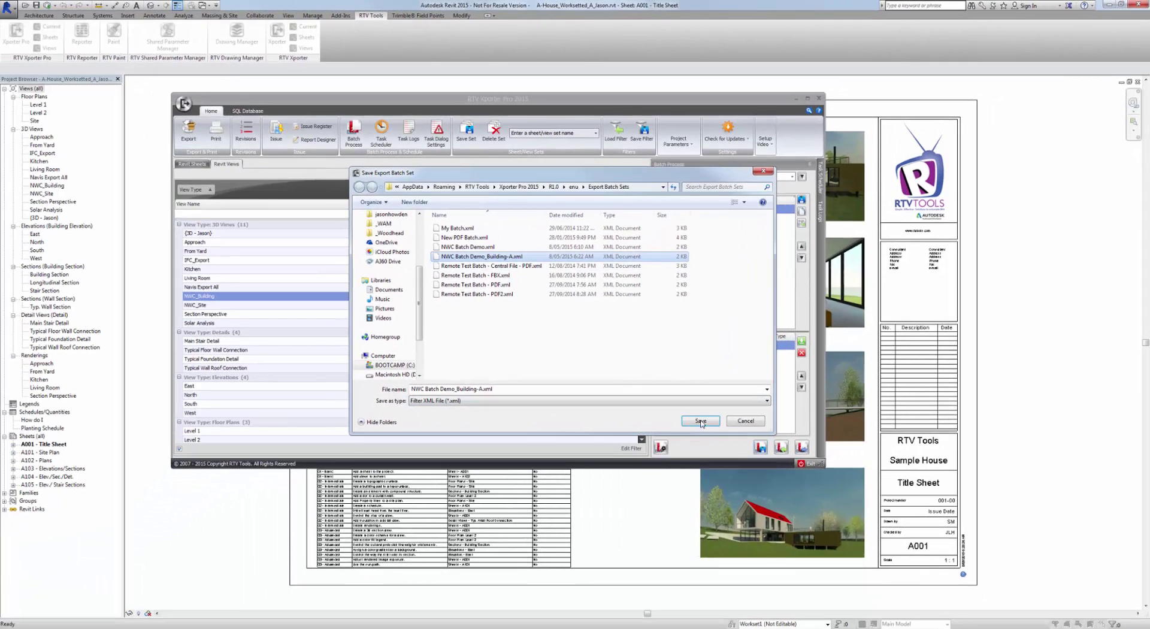
pyautogui.click(701, 421)
pyautogui.click(597, 319)
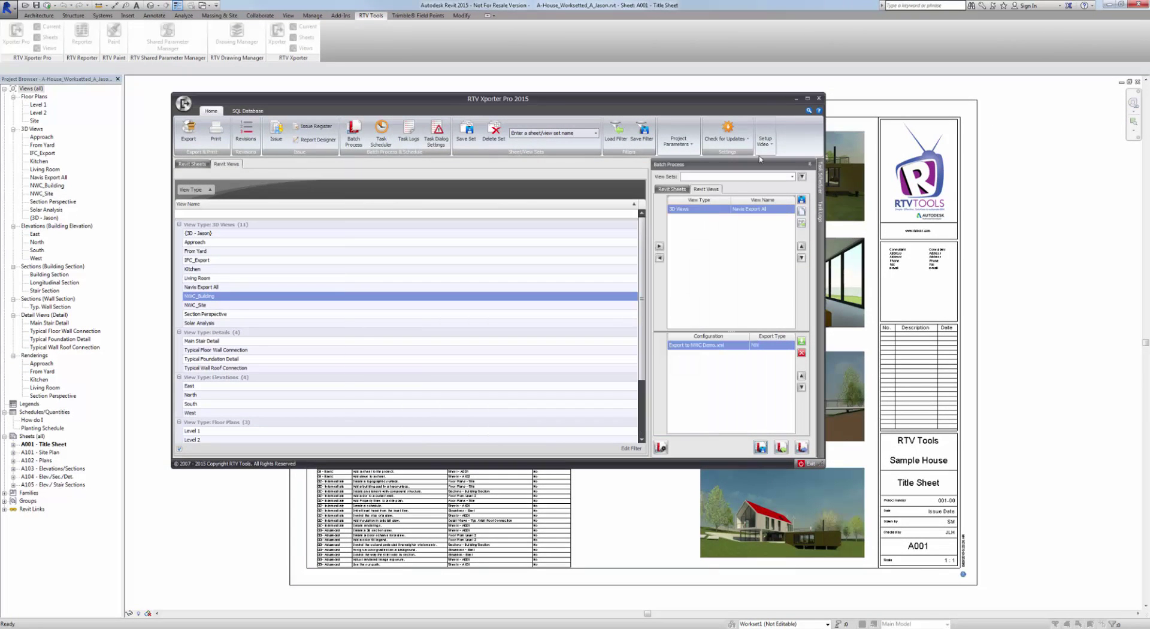
# Step: Close RTV Xporter Pro and the project, synchronizing local changes with central
pyautogui.click(818, 97)
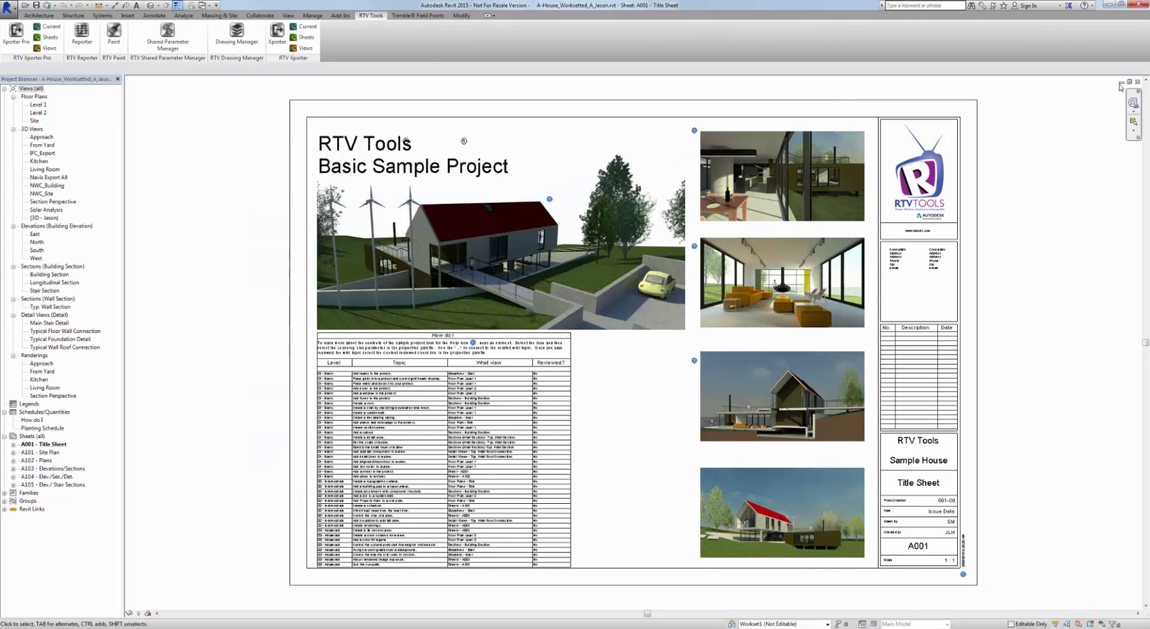
pyautogui.click(1137, 82)
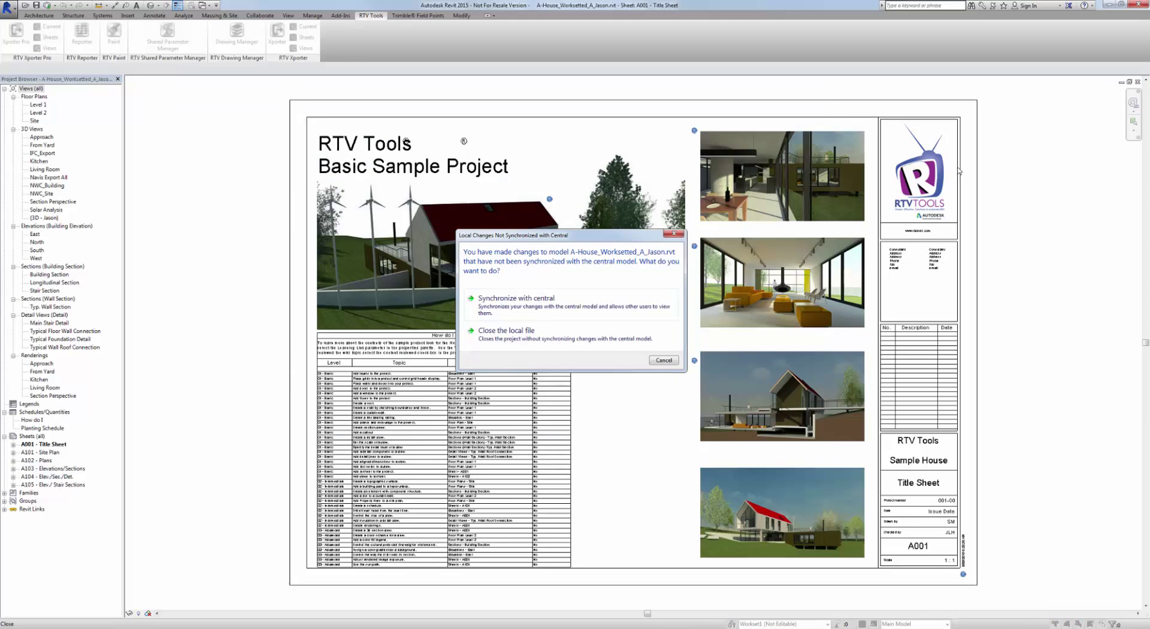
pyautogui.click(546, 307)
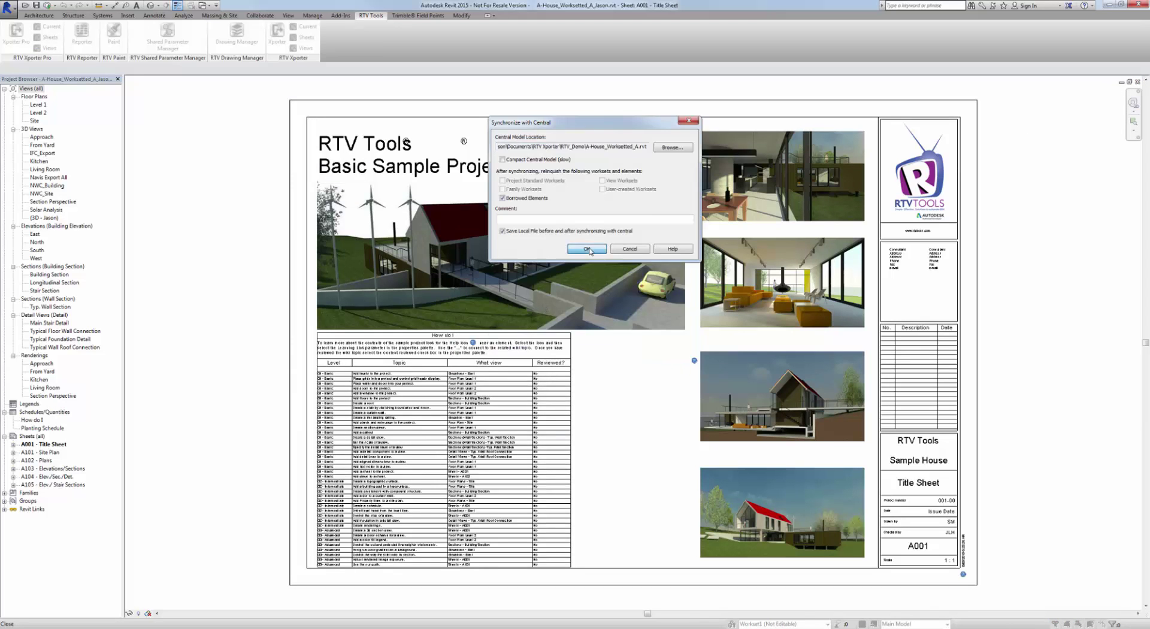
pyautogui.click(587, 250)
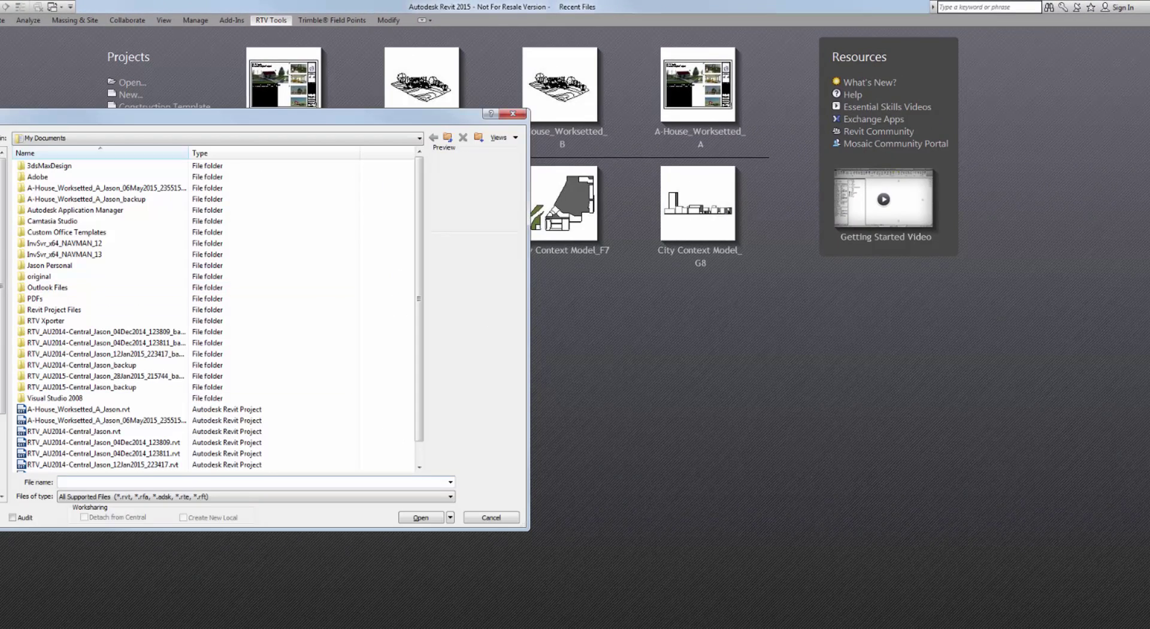
# Step: Open A-House_Worksetted_B.rvt from RTV Xporter > RTV_Demo as a new local copy
pyautogui.doubleClick(62, 321)
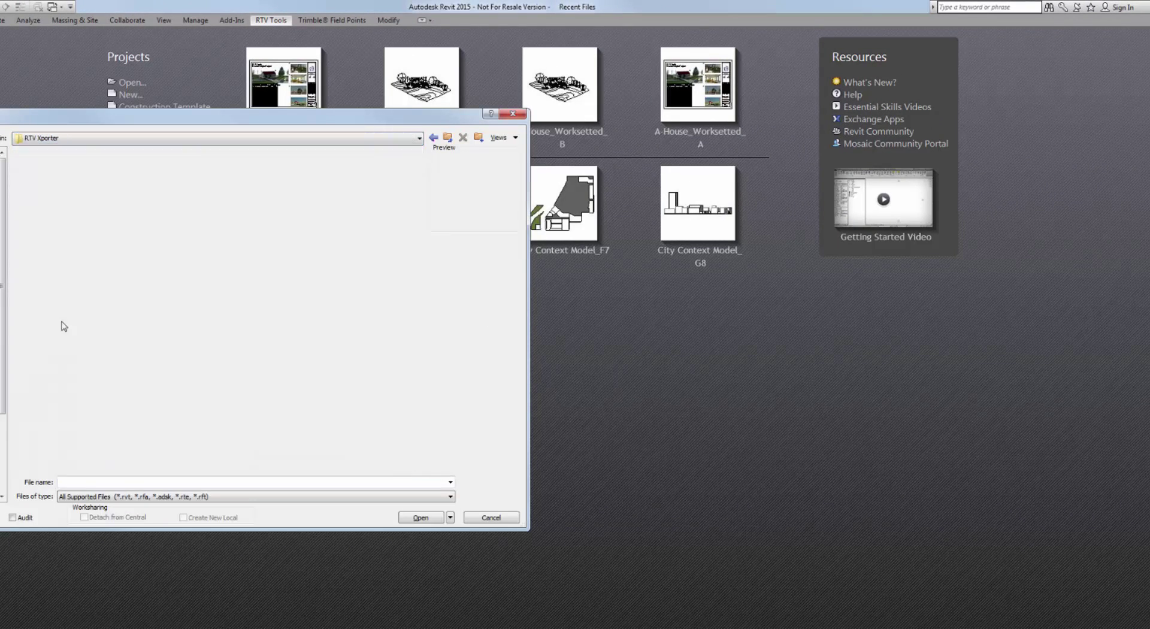
pyautogui.doubleClick(90, 209)
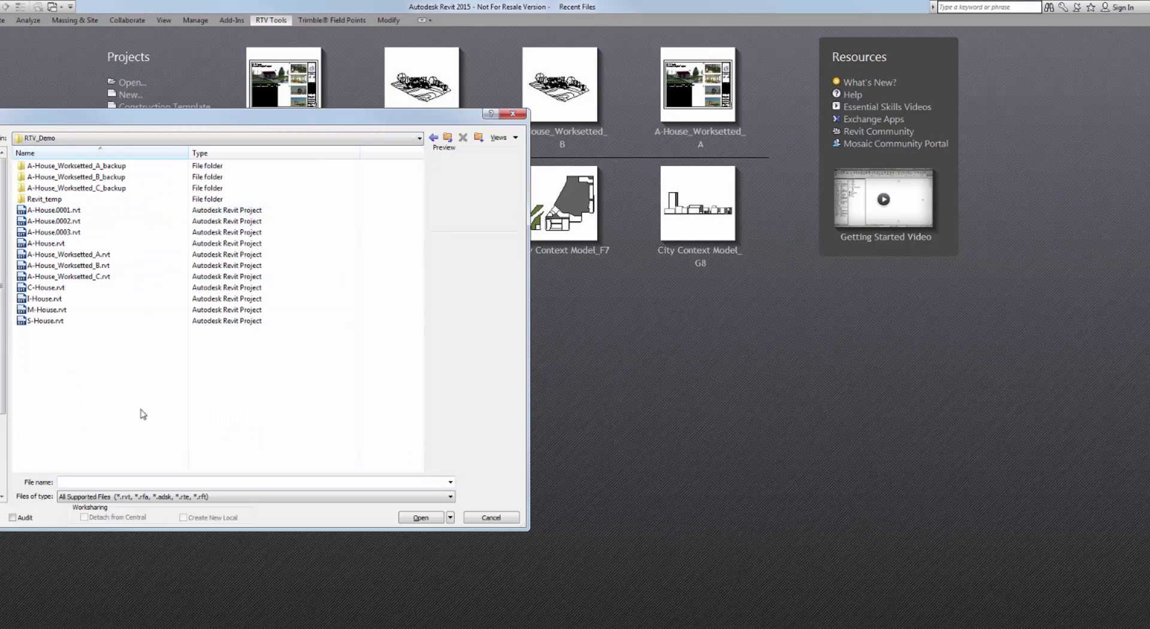
pyautogui.click(147, 265)
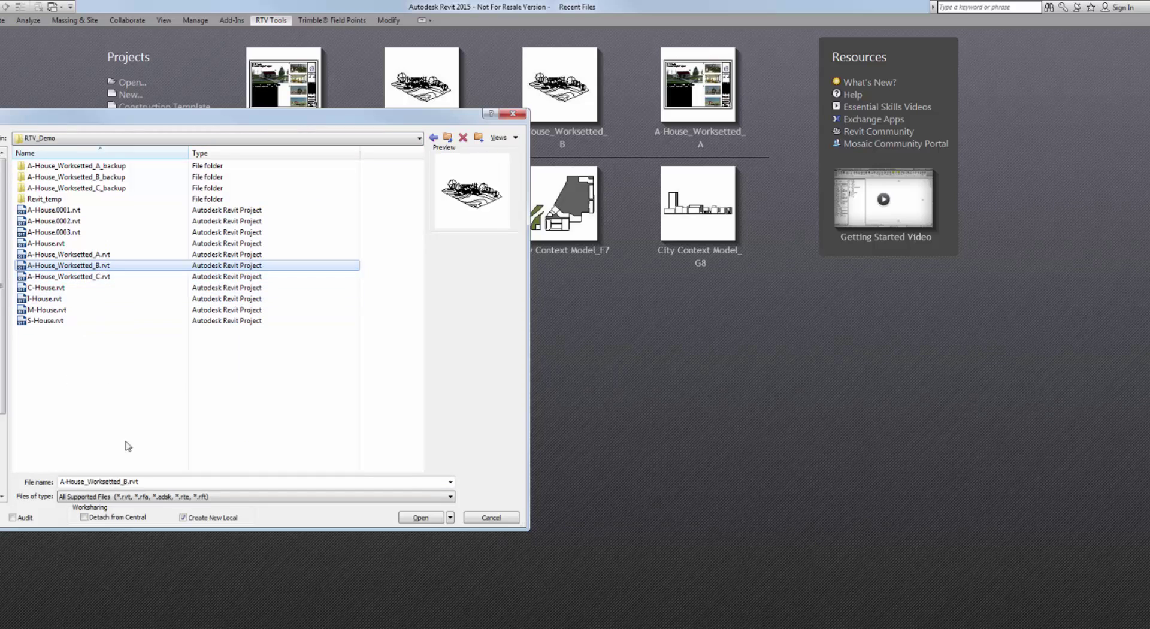
pyautogui.click(421, 517)
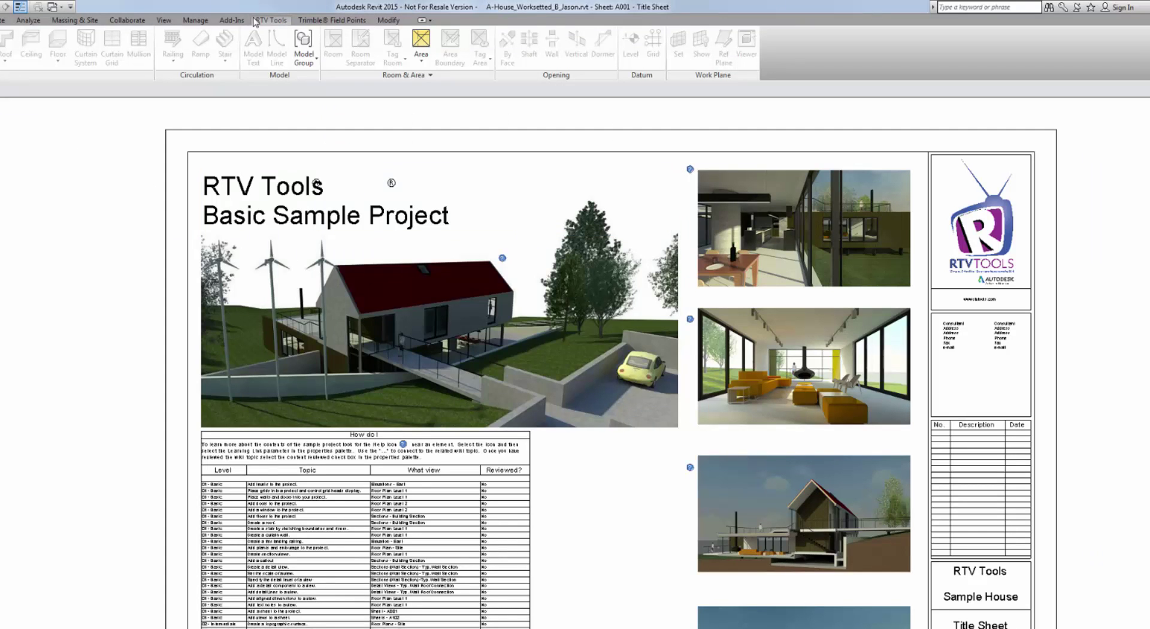
# Step: Launch RTV Xporter Pro and add the Navis Export All view to the batch
pyautogui.click(269, 20)
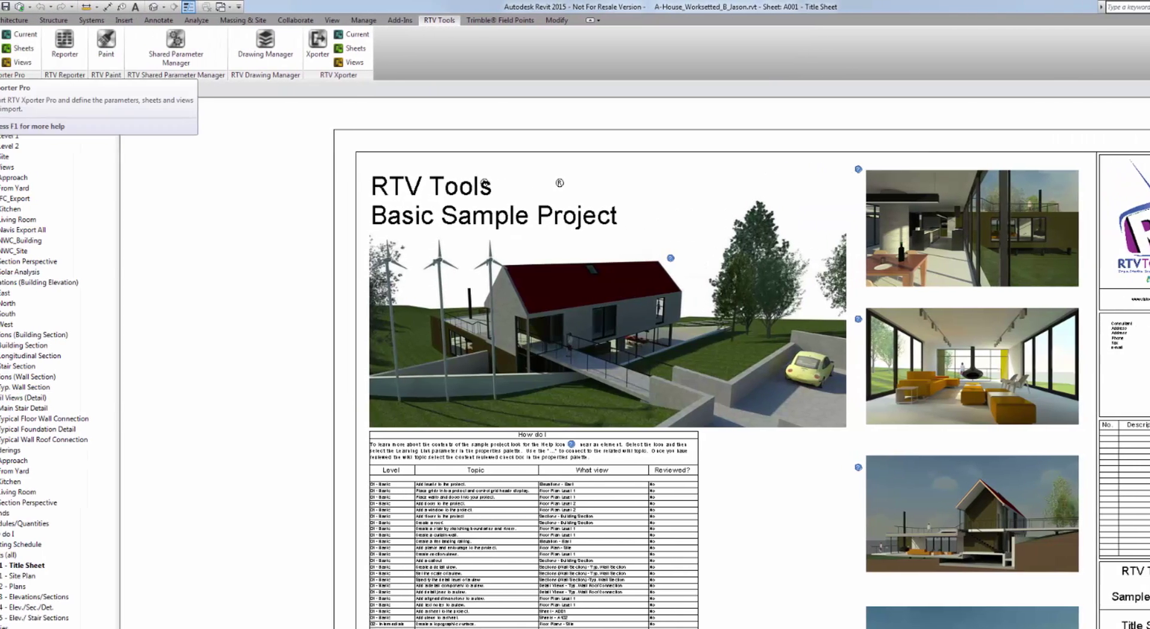
pyautogui.click(21, 42)
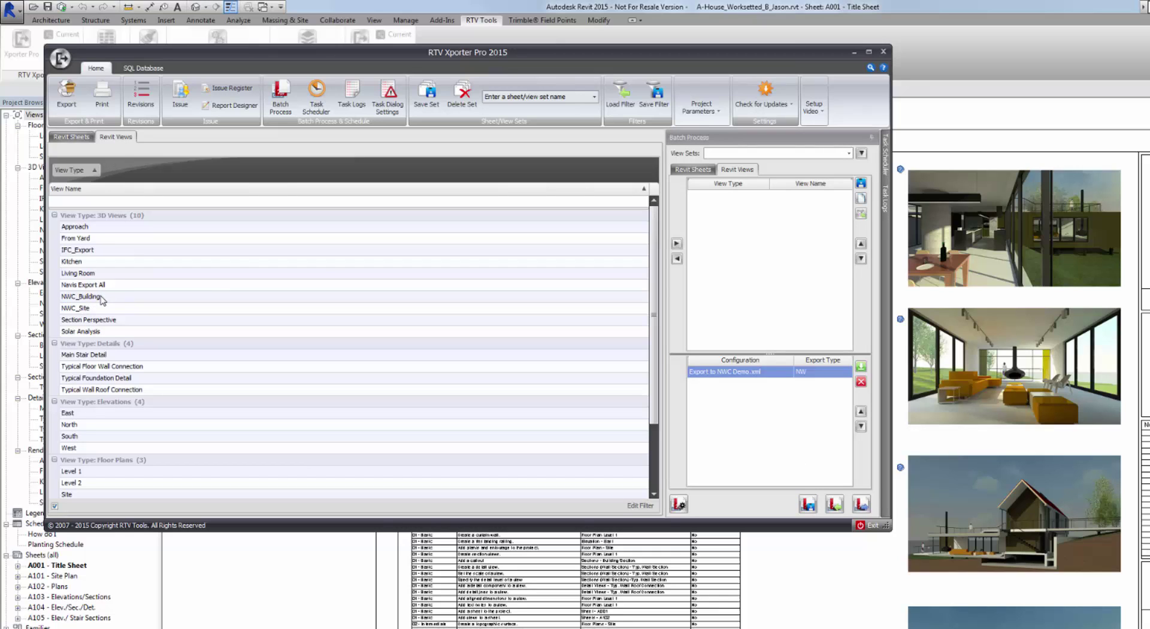
pyautogui.click(100, 286)
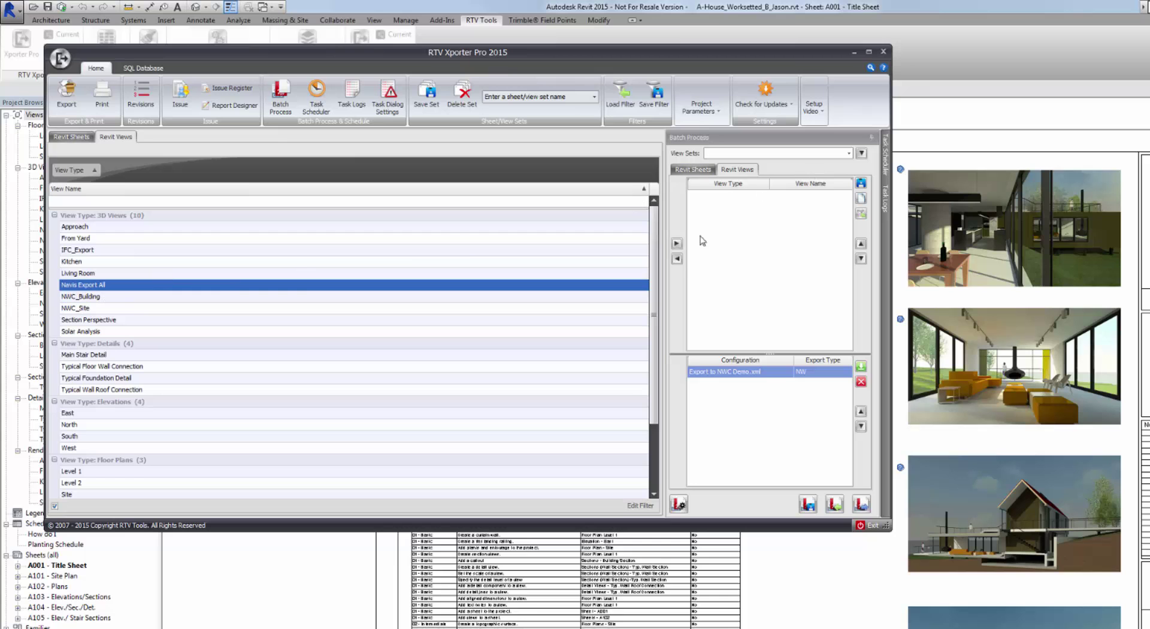
pyautogui.click(677, 244)
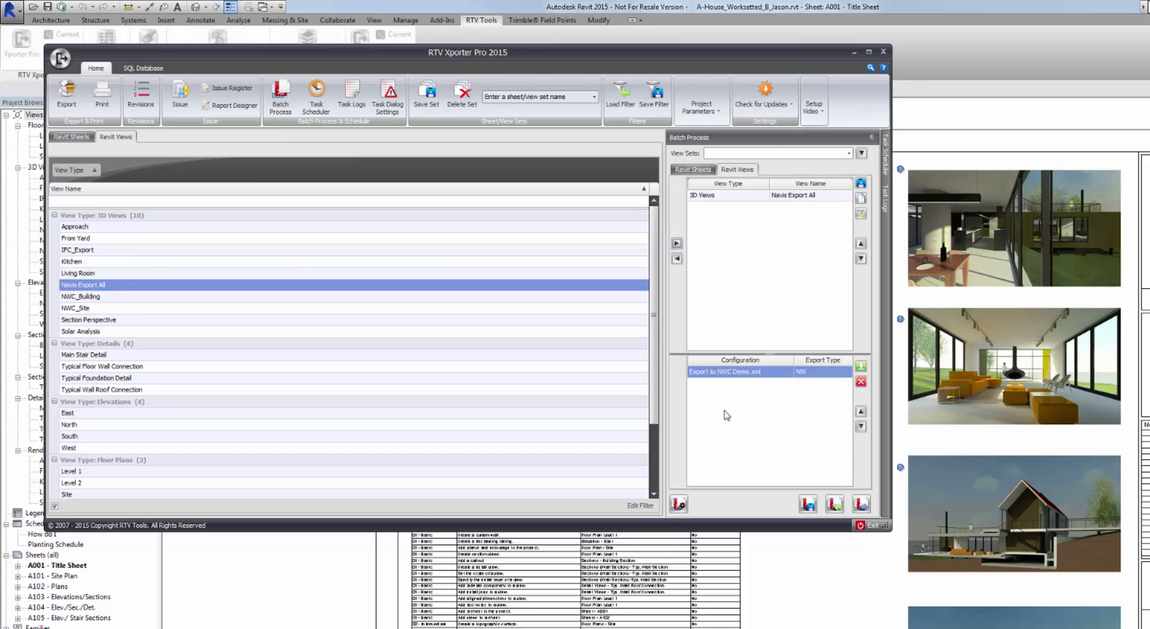
pyautogui.moveTo(644, 56); pyautogui.dragTo(821, 82)
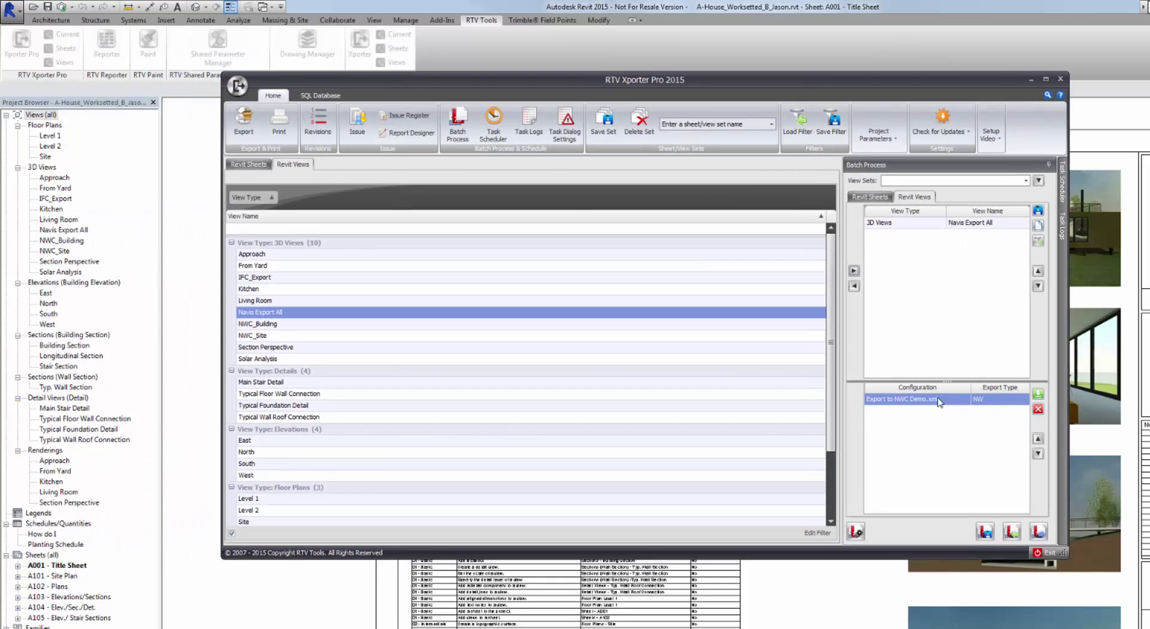
# Step: Replace the batch's NWC configuration with Export to NWC Demo.xml
pyautogui.click(1037, 410)
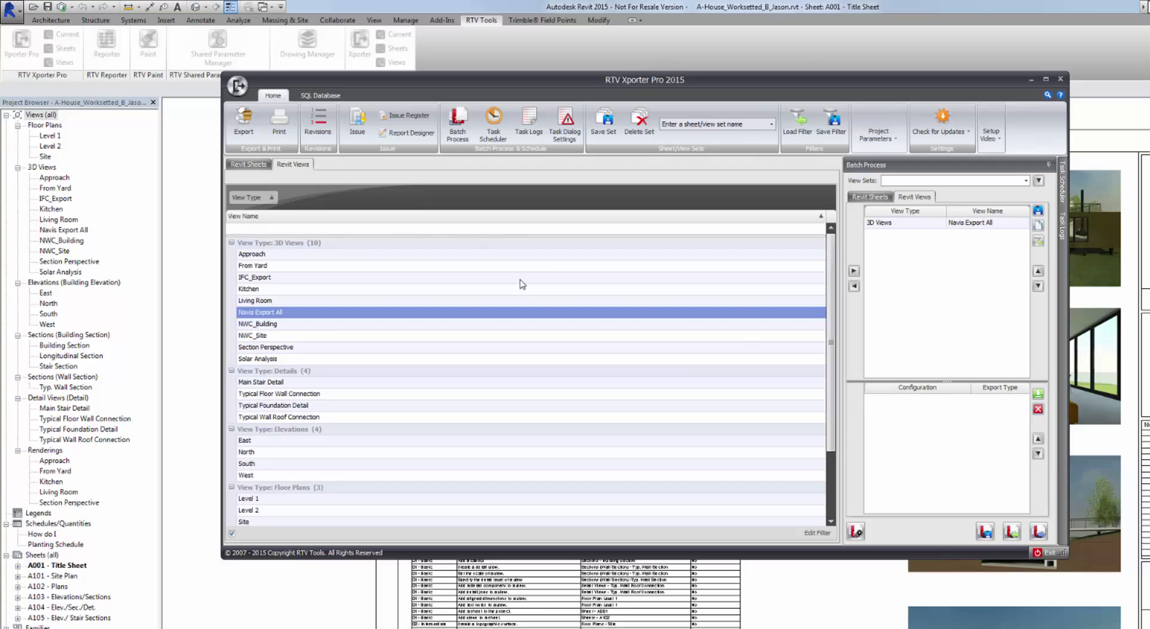
pyautogui.click(1039, 394)
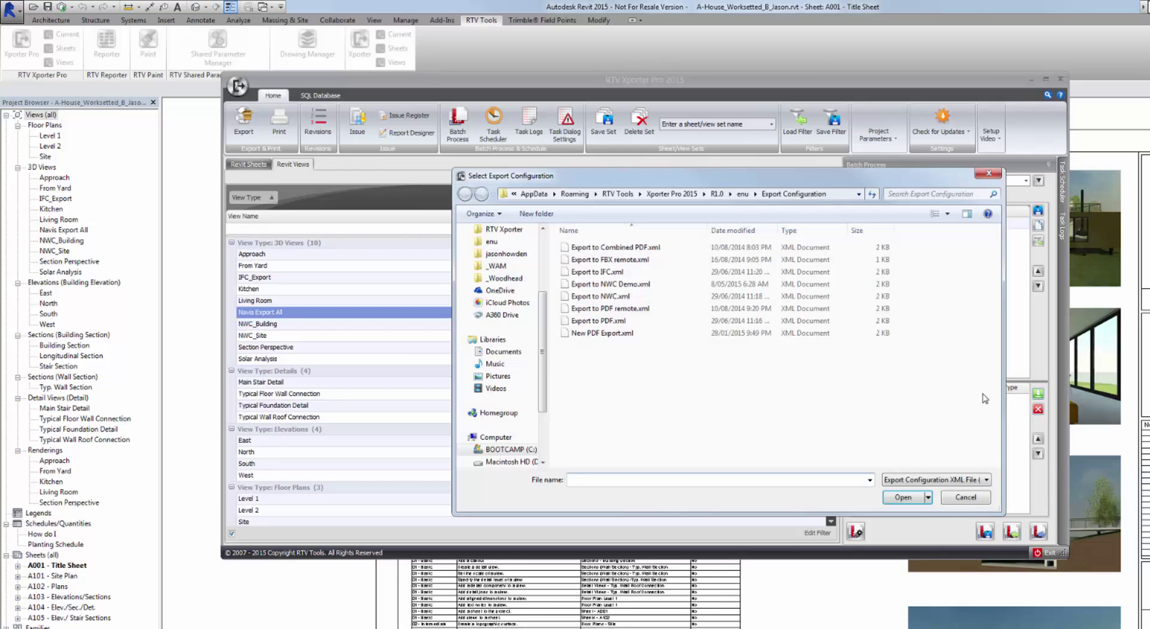
pyautogui.click(630, 285)
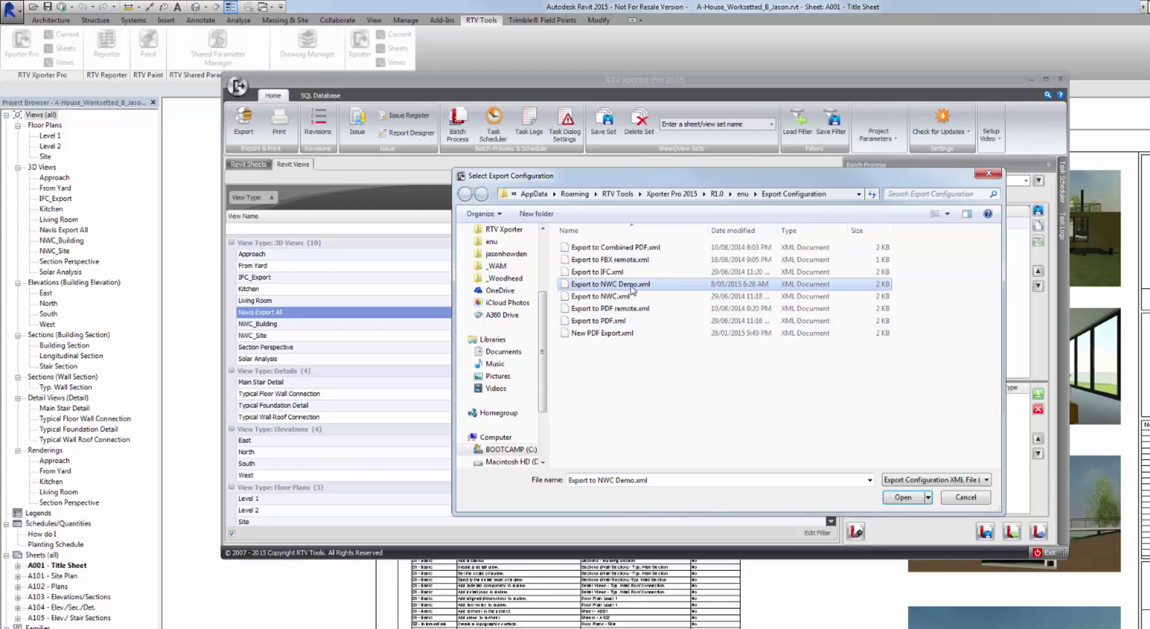
pyautogui.click(904, 497)
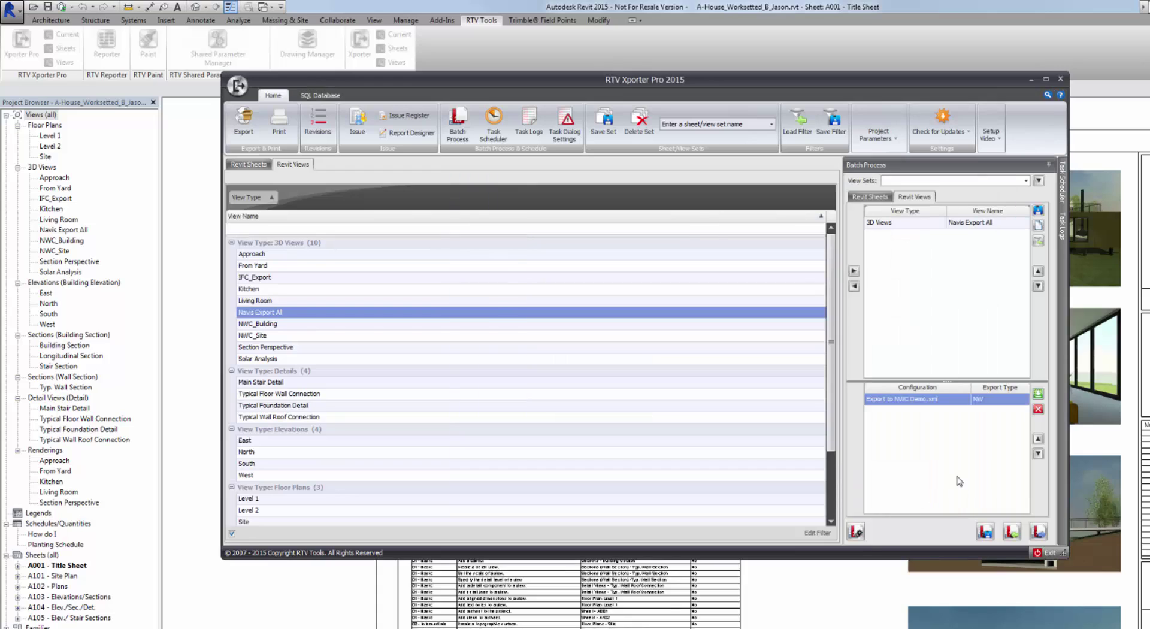
# Step: Change the archive name to Building-B_<D>, then remove the NWC configuration from the batch
pyautogui.click(855, 531)
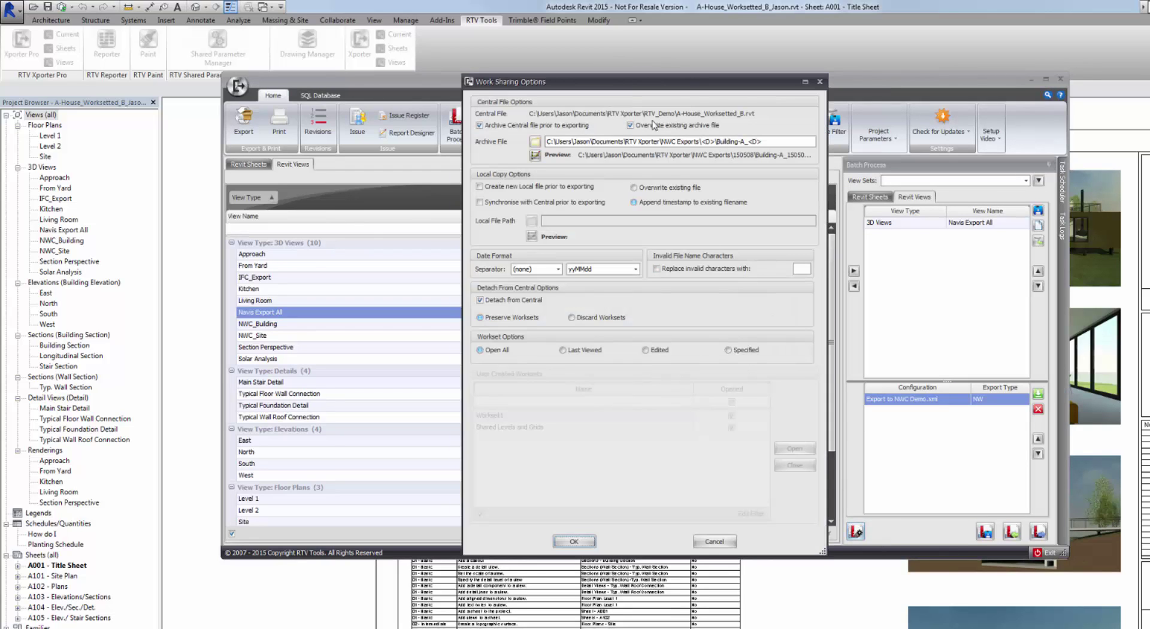
pyautogui.click(742, 142)
pyautogui.click(585, 542)
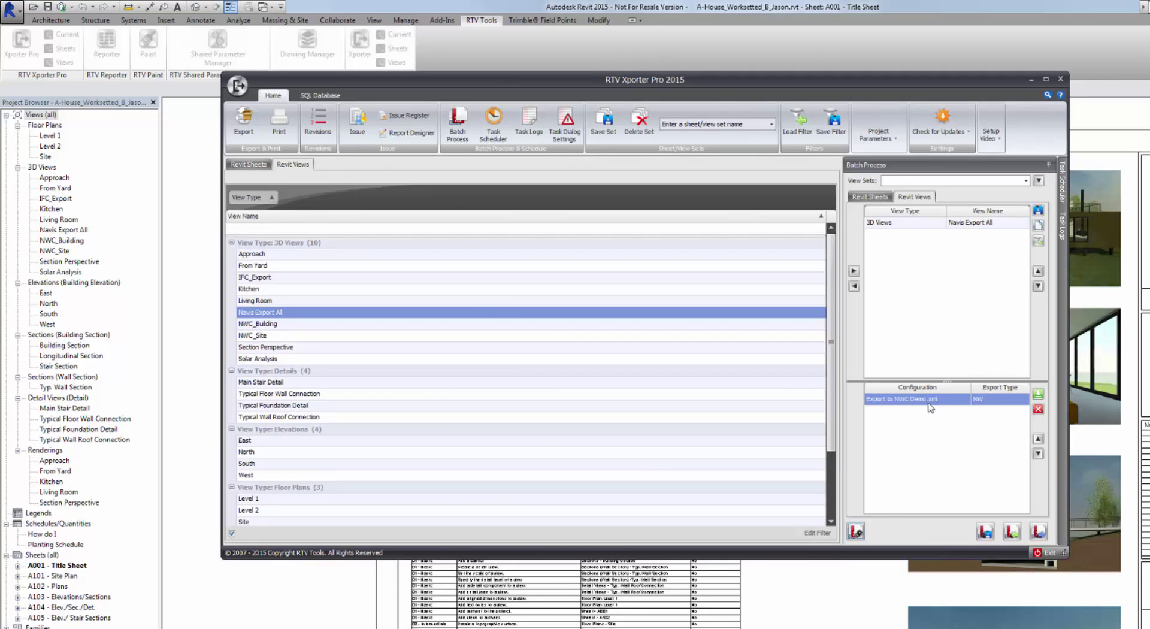
pyautogui.click(1038, 408)
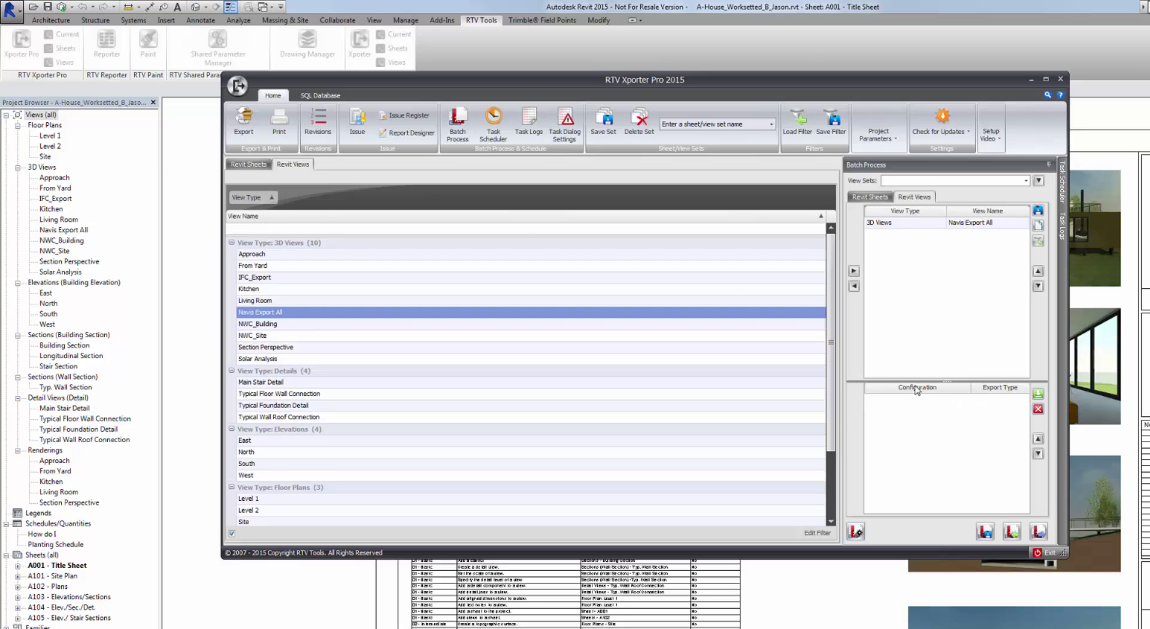
# Step: Change the export file naming format from Building-A to Building-B
pyautogui.click(247, 129)
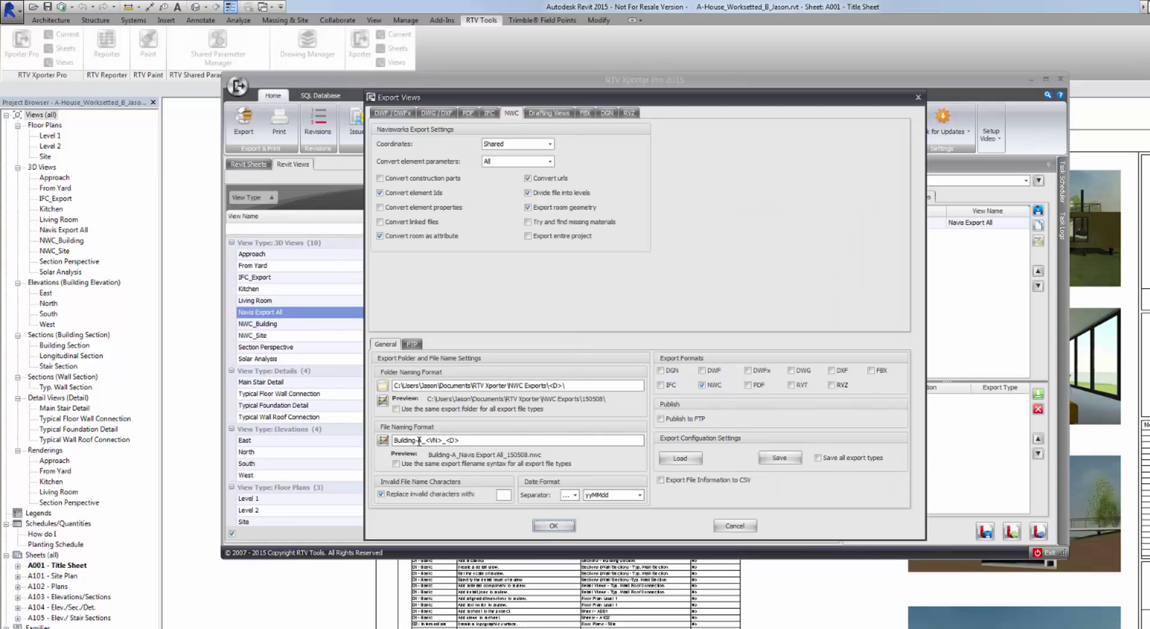
pyautogui.moveTo(418, 440); pyautogui.dragTo(422, 440)
pyautogui.write('B')
# Step: Save the settings as Export to NWC Demo-B.xml and export Navis Export All to NWC
pyautogui.click(769, 458)
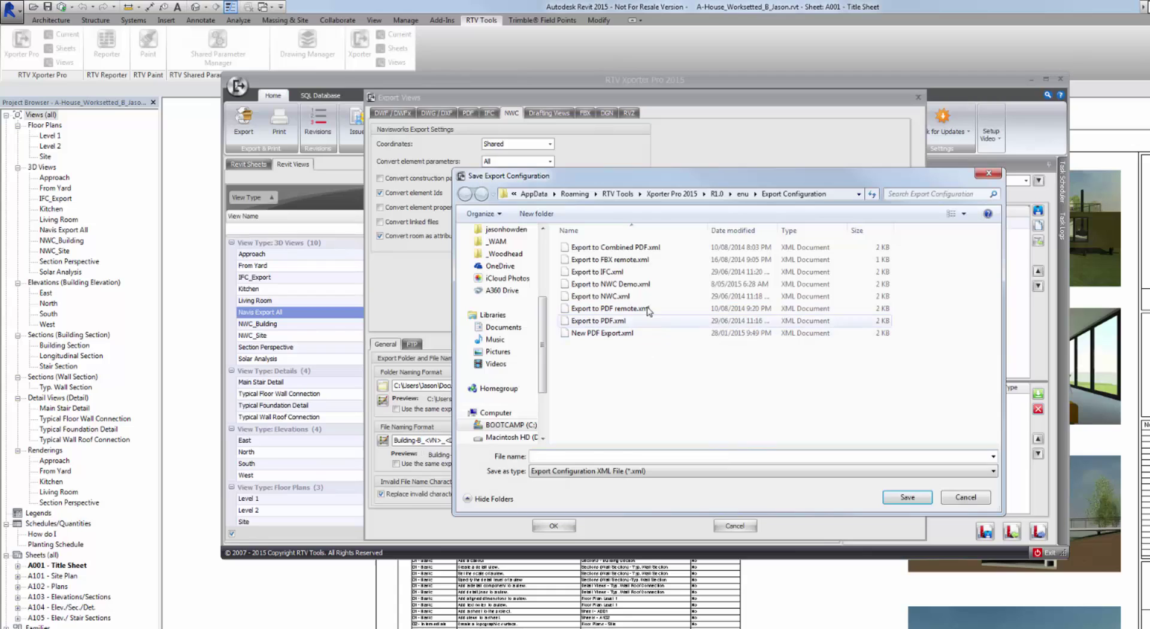
pyautogui.click(653, 284)
pyautogui.click(593, 455)
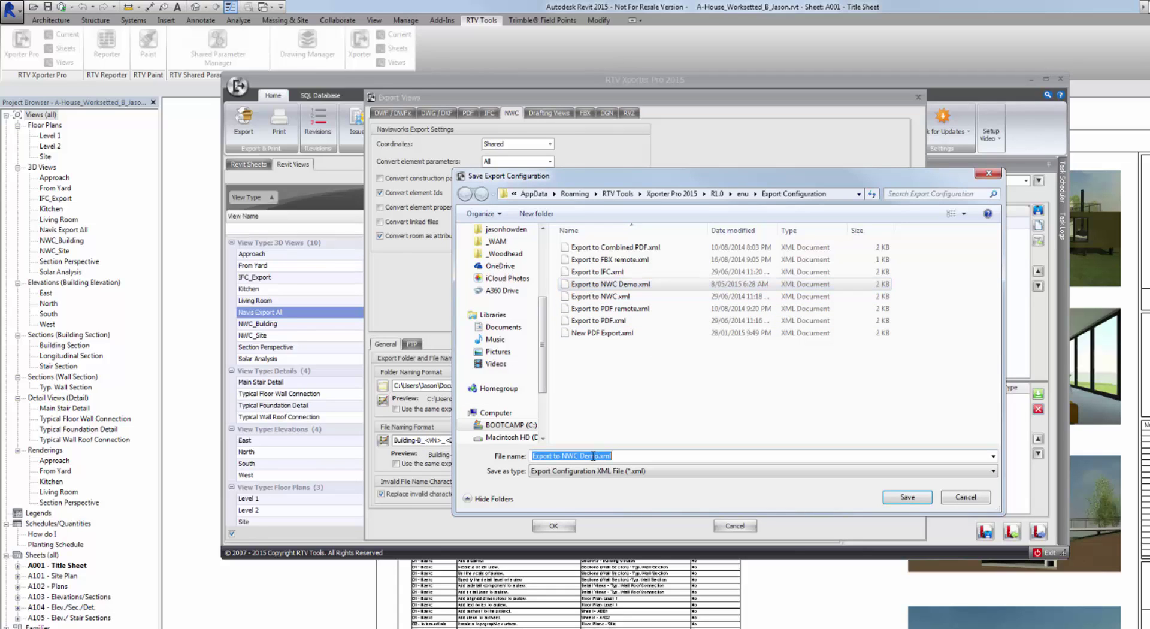
pyautogui.click(594, 456)
pyautogui.write('-B')
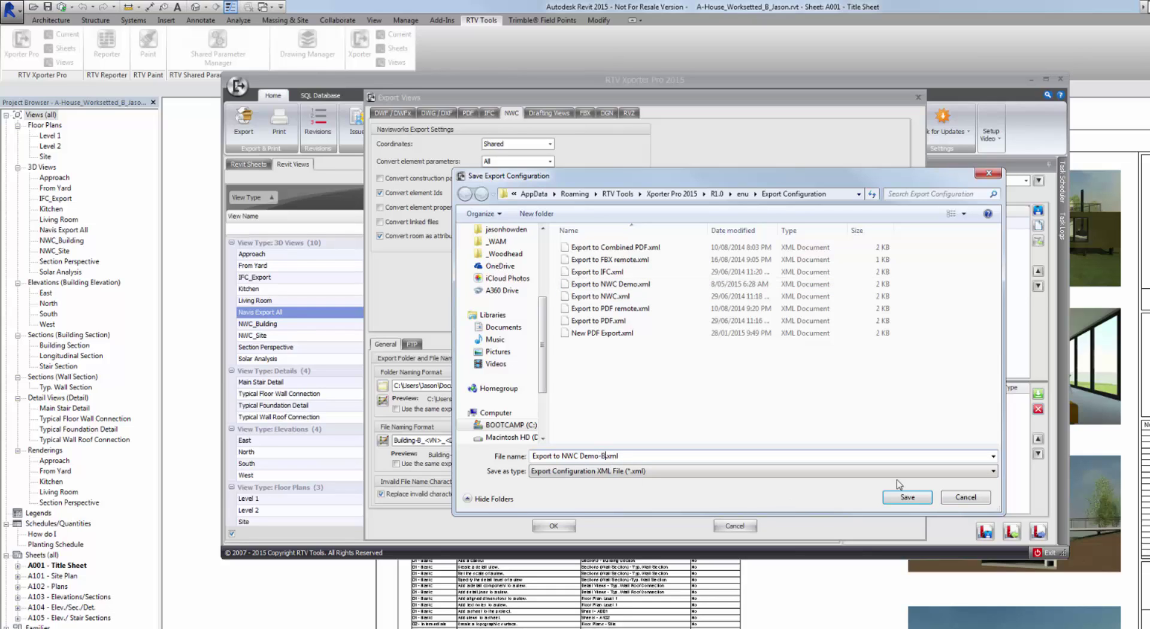
pyautogui.click(906, 497)
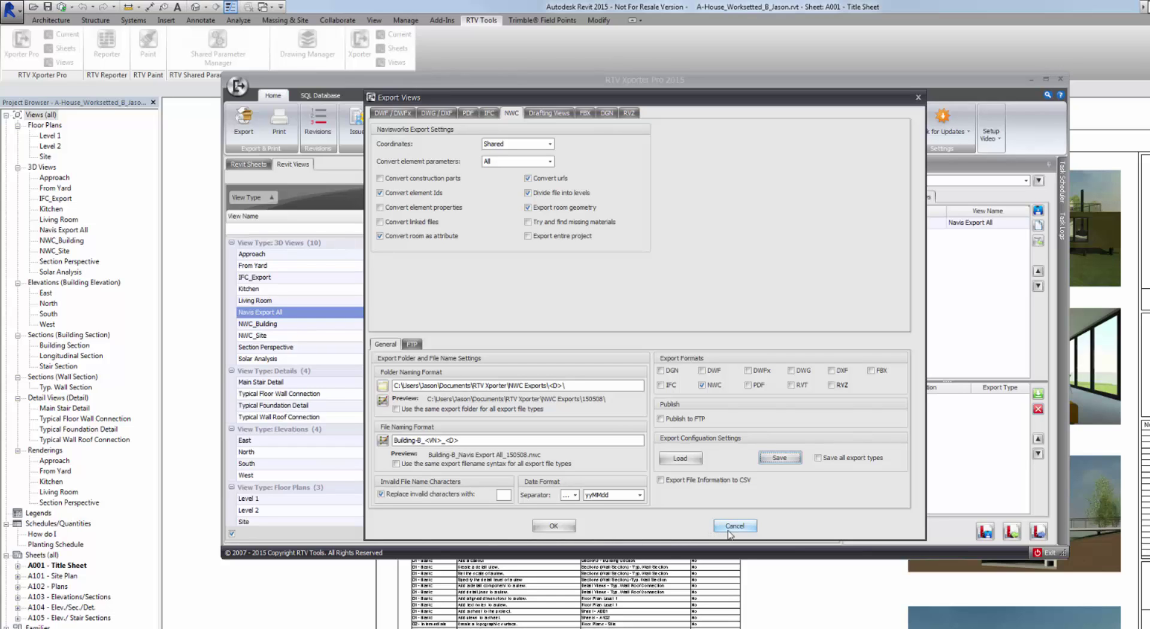
pyautogui.click(569, 526)
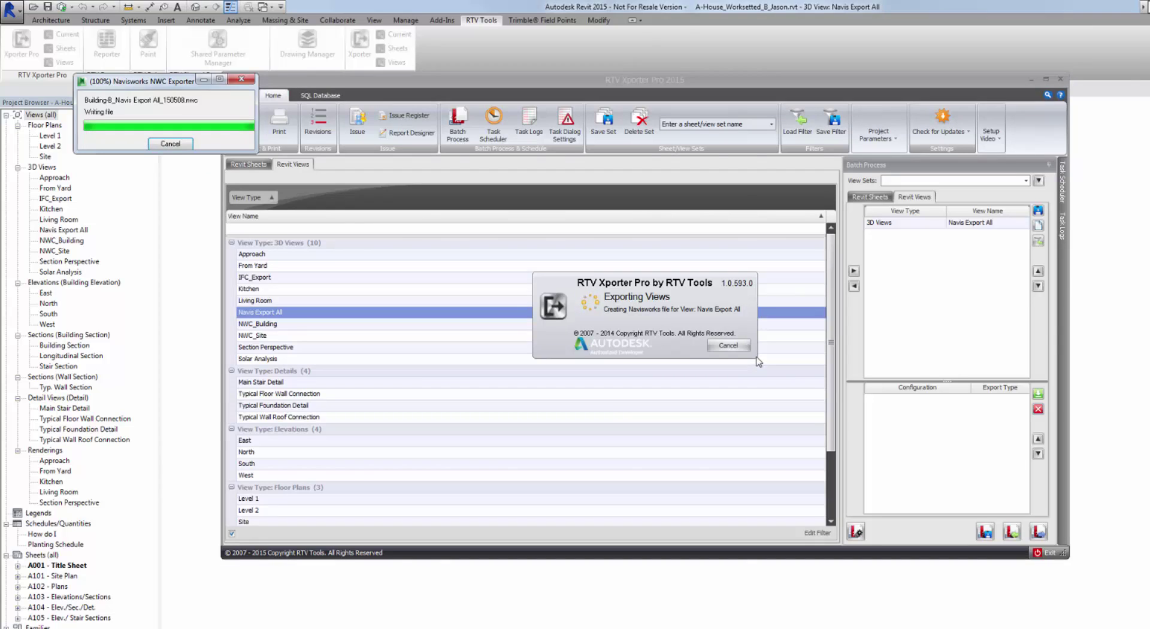
# Step: Load Export to NWC Demo-B.xml into the batch and confirm the work sharing options
pyautogui.click(658, 430)
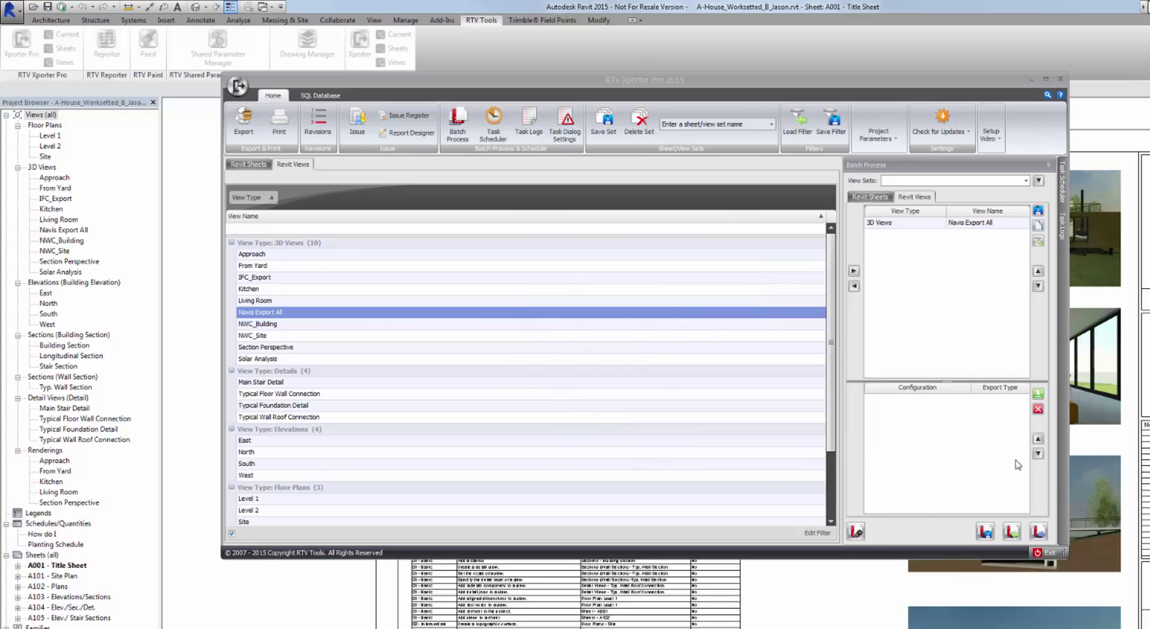
pyautogui.click(1038, 395)
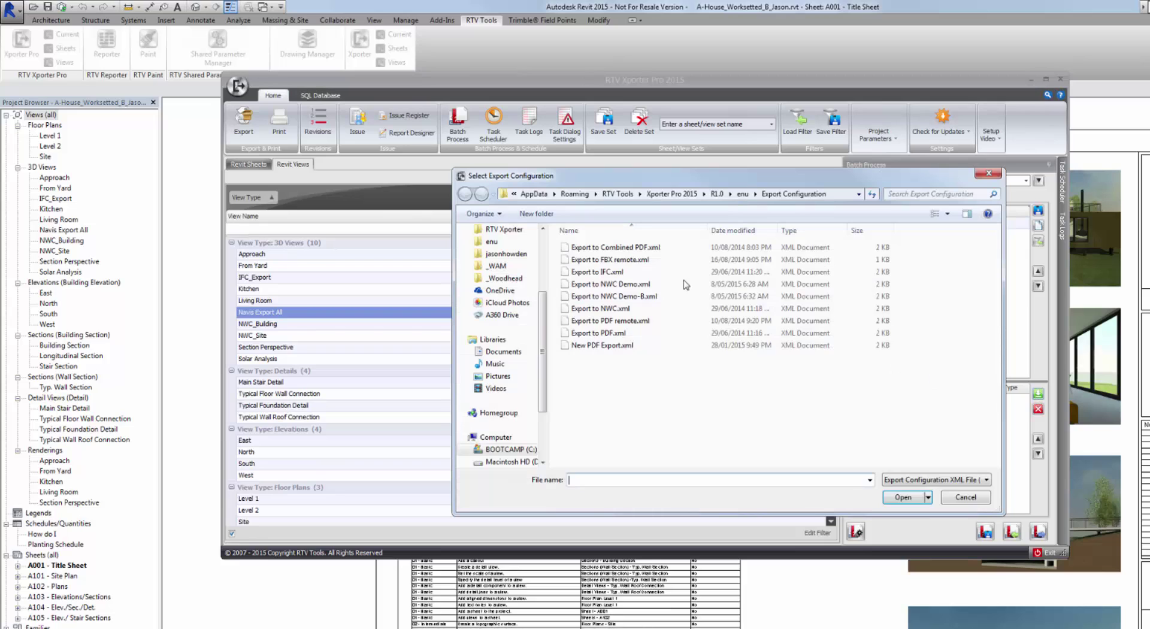
pyautogui.click(616, 296)
pyautogui.click(904, 497)
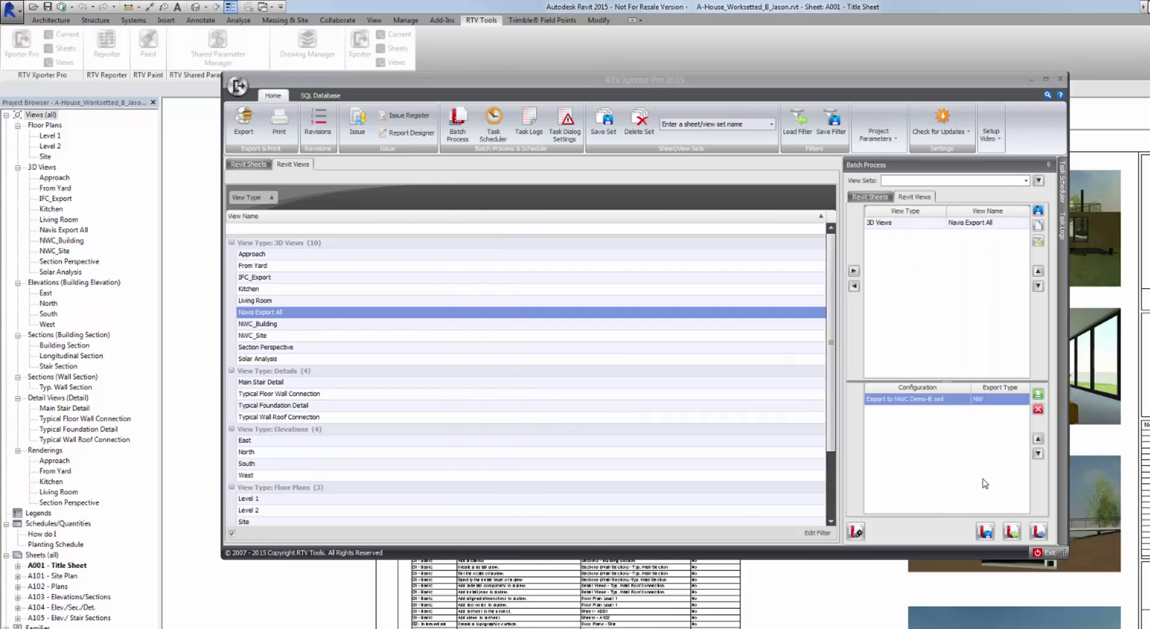
pyautogui.click(855, 531)
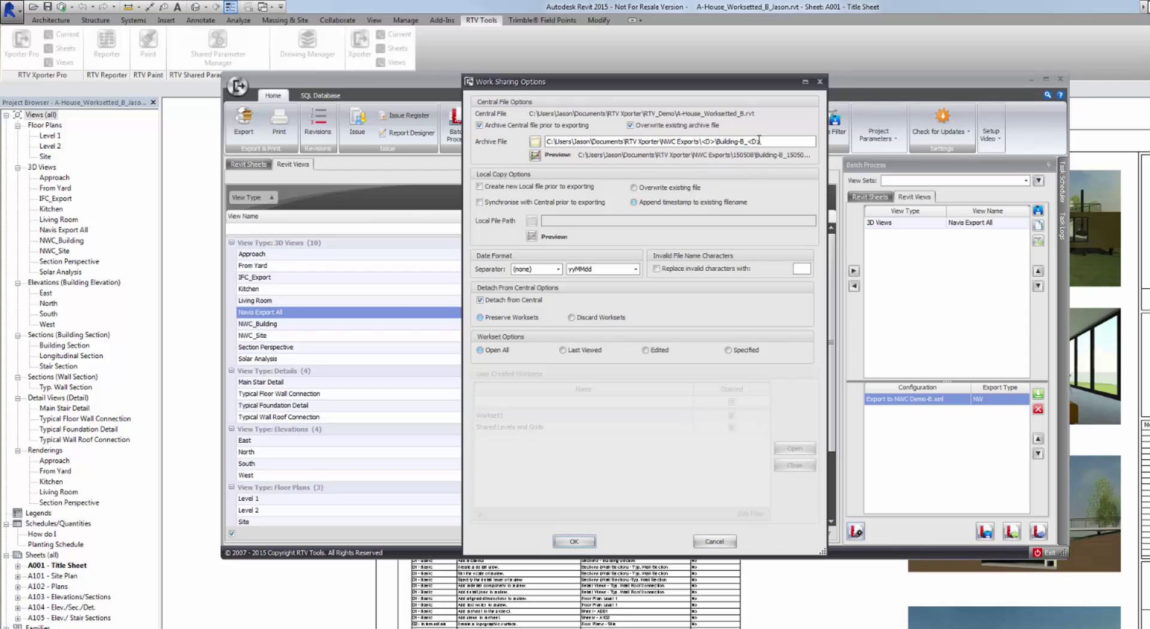
pyautogui.click(585, 542)
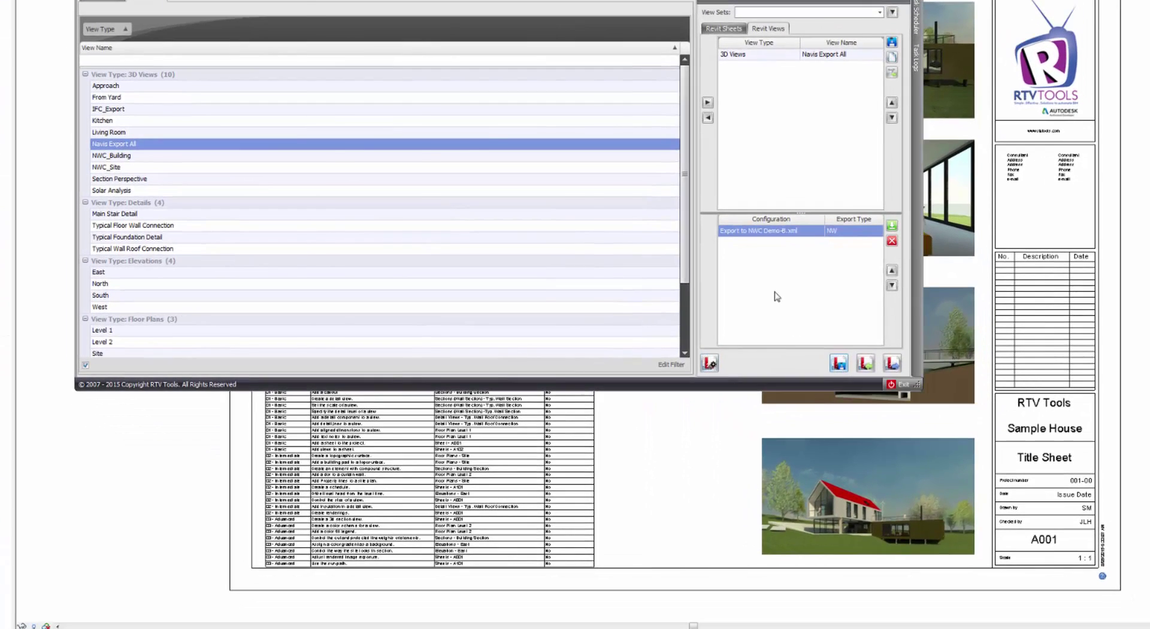
# Step: Save the batch set as NWC Batch Demo_Building-B.xml
pyautogui.click(838, 362)
pyautogui.moveTo(648, 9); pyautogui.dragTo(664, 152)
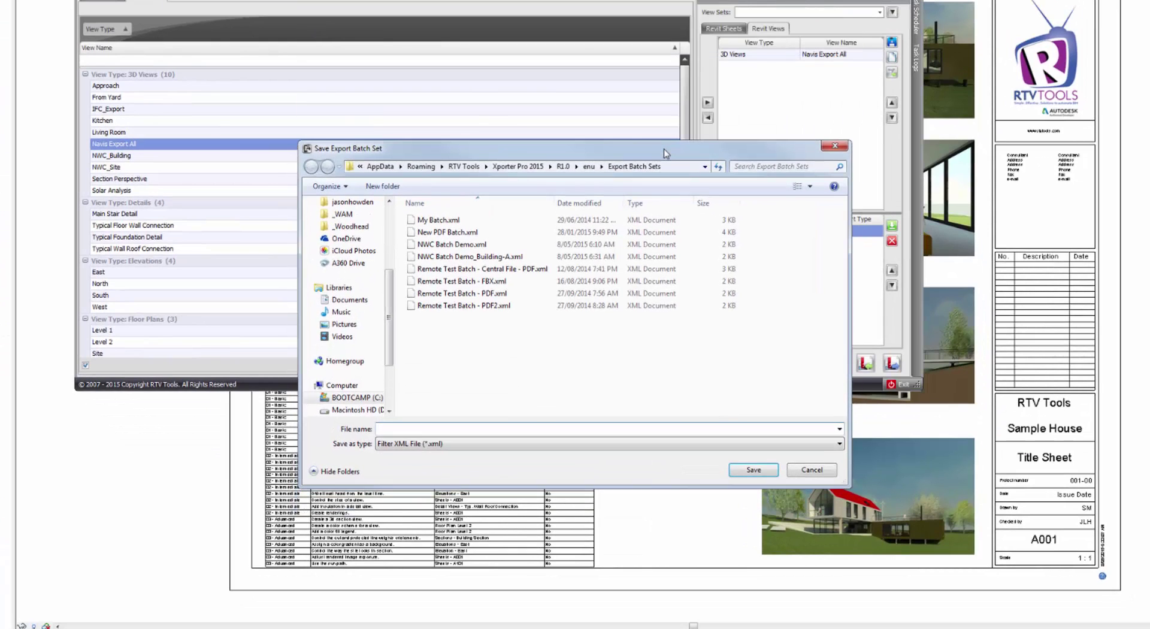
pyautogui.click(506, 256)
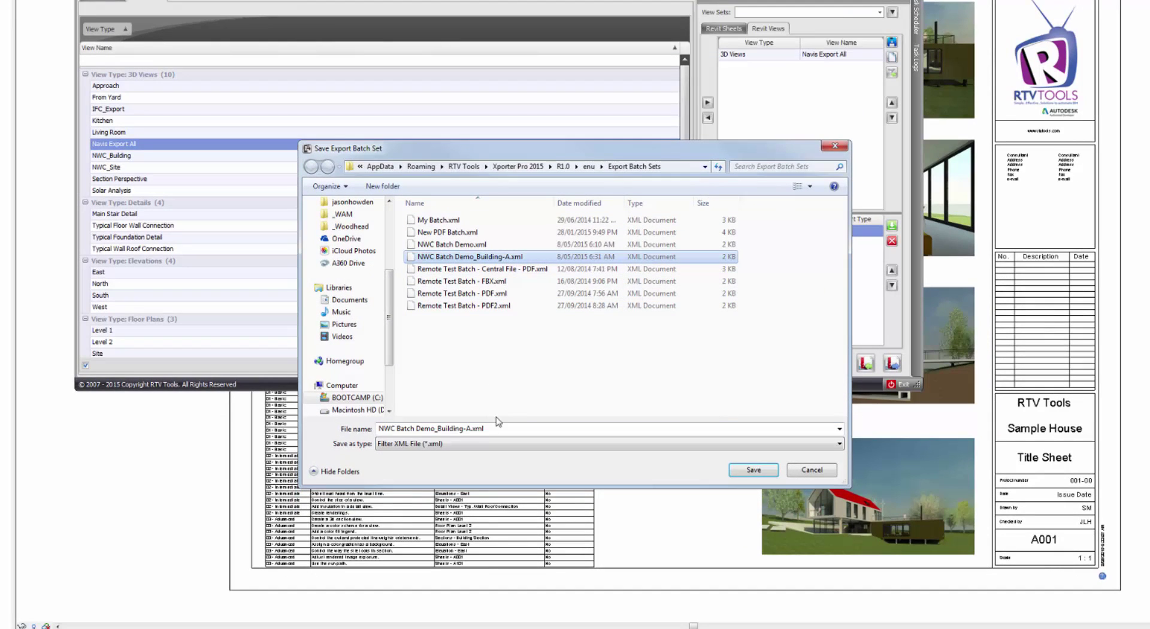
pyautogui.click(466, 428)
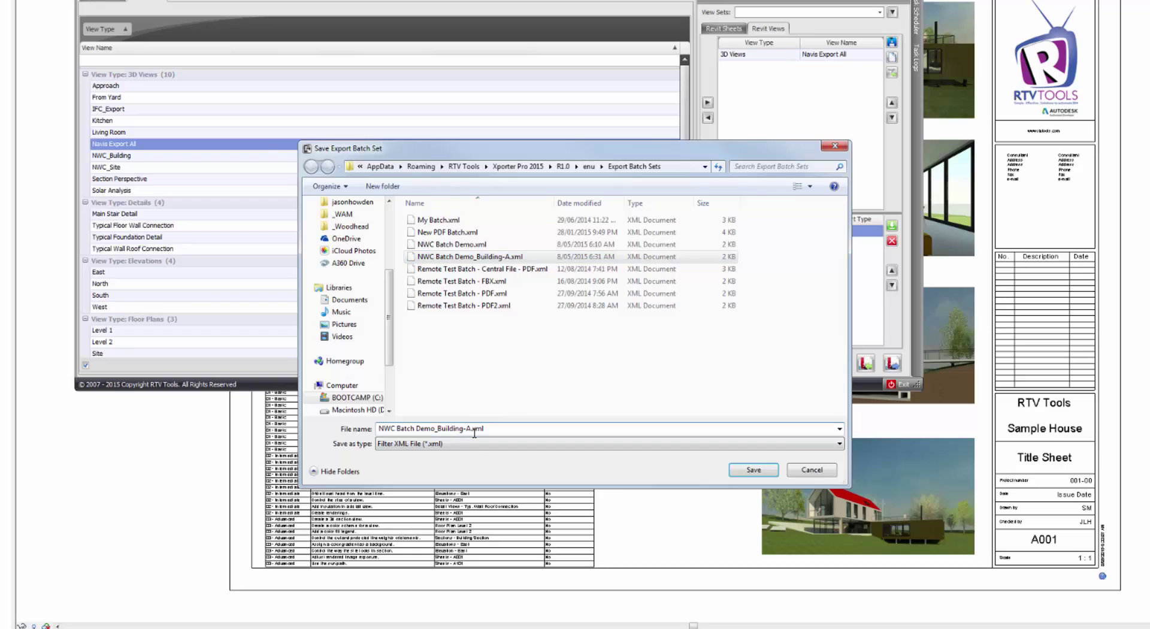
pyautogui.press('BackSpace')
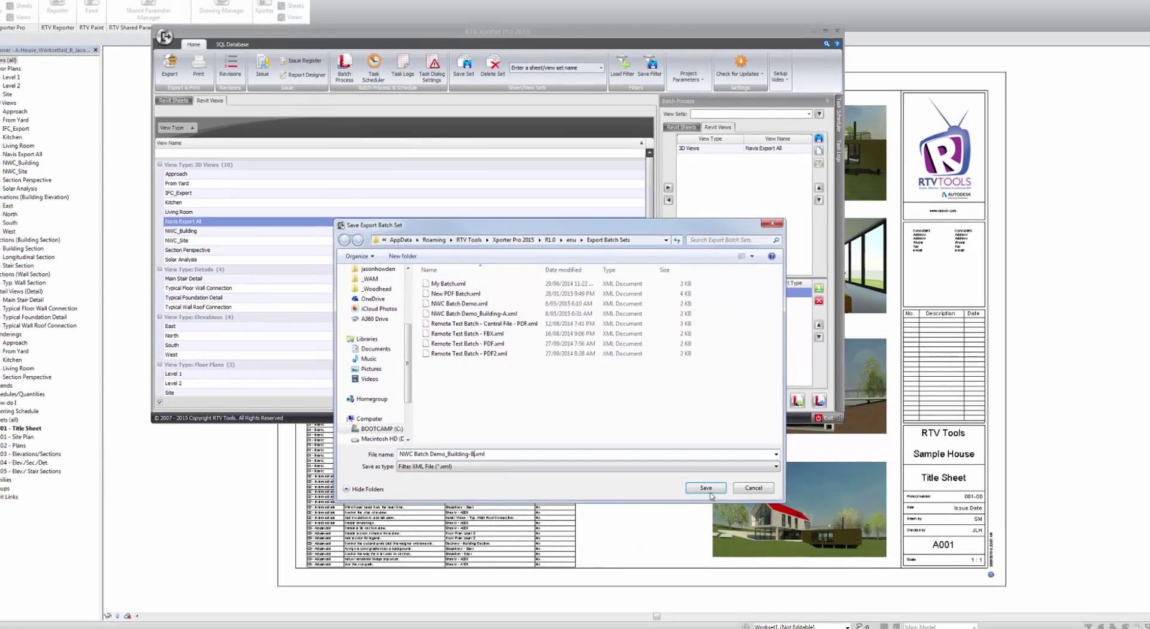
pyautogui.press('Return')
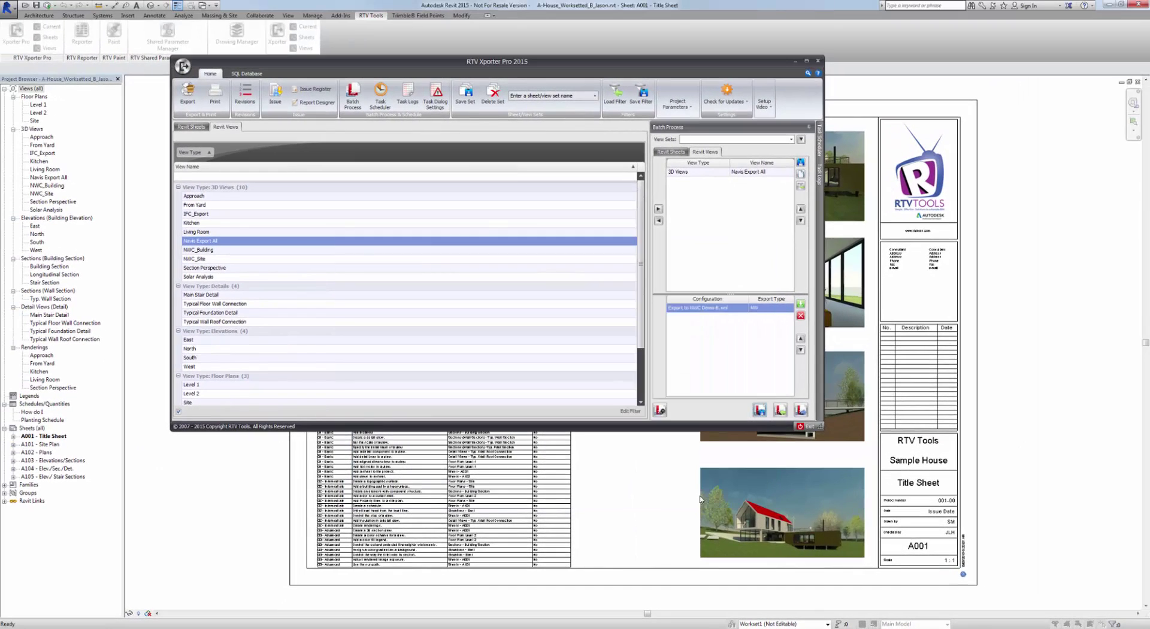
# Step: Close Building B relinquishing its elements and worksets, then open A-House_Worksetted_C.rvt as a new local
pyautogui.click(818, 62)
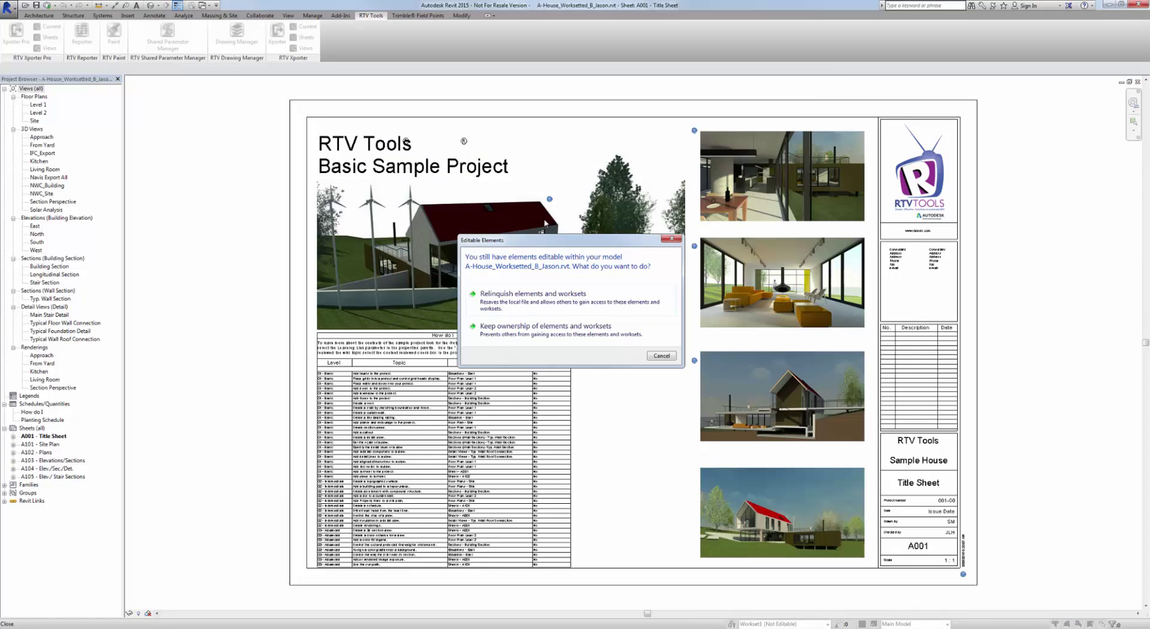
pyautogui.click(552, 304)
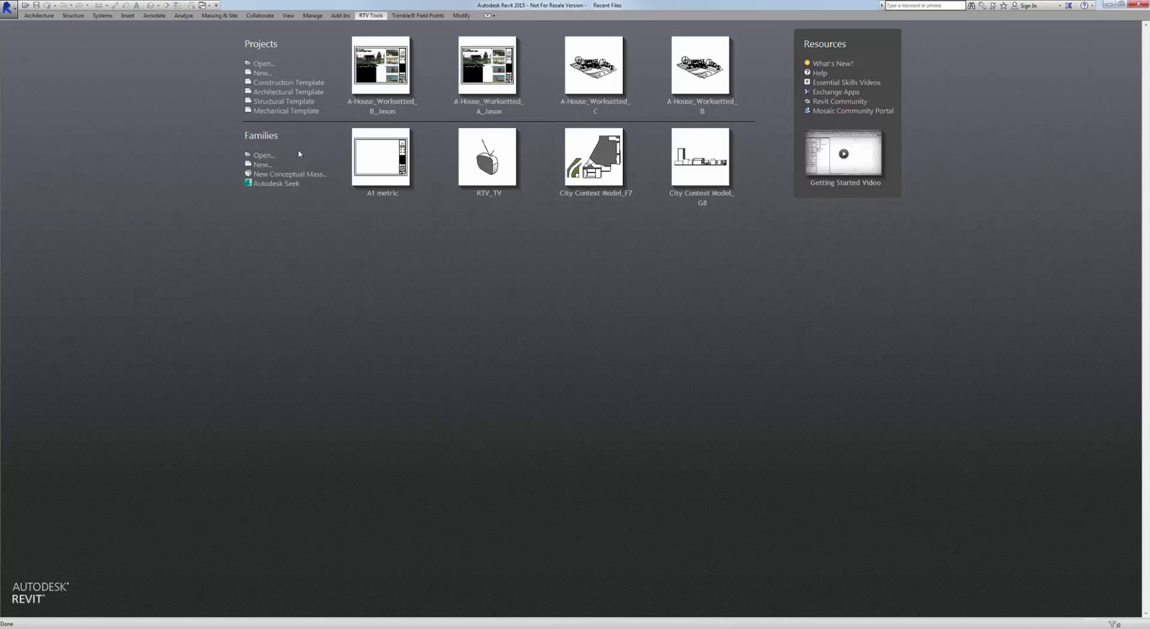
pyautogui.click(263, 63)
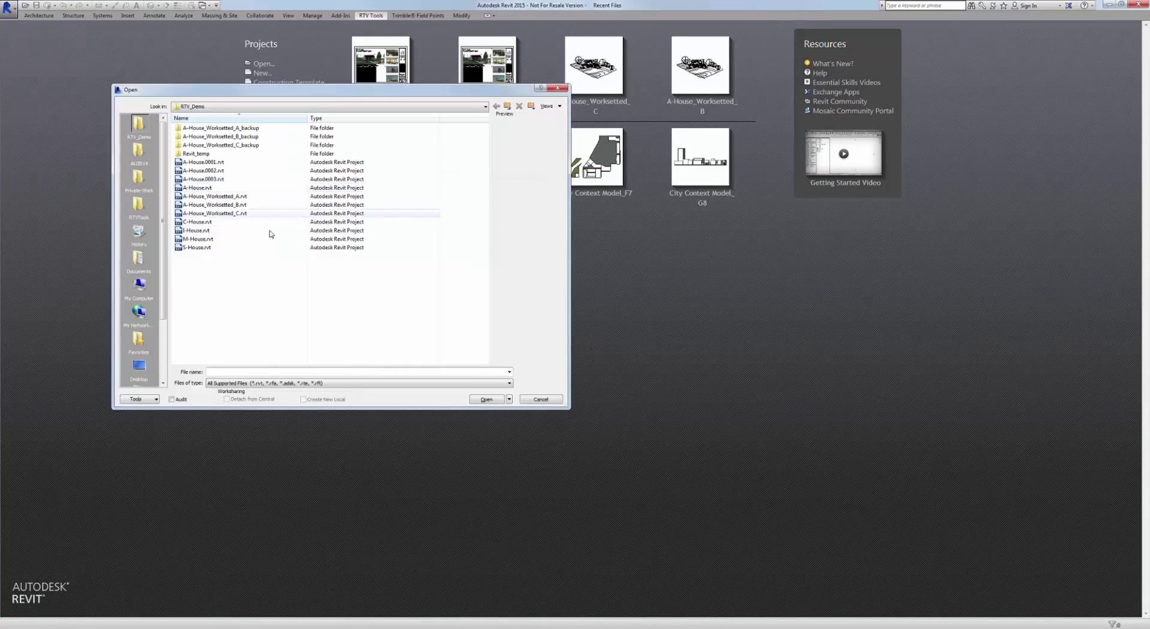
pyautogui.click(240, 213)
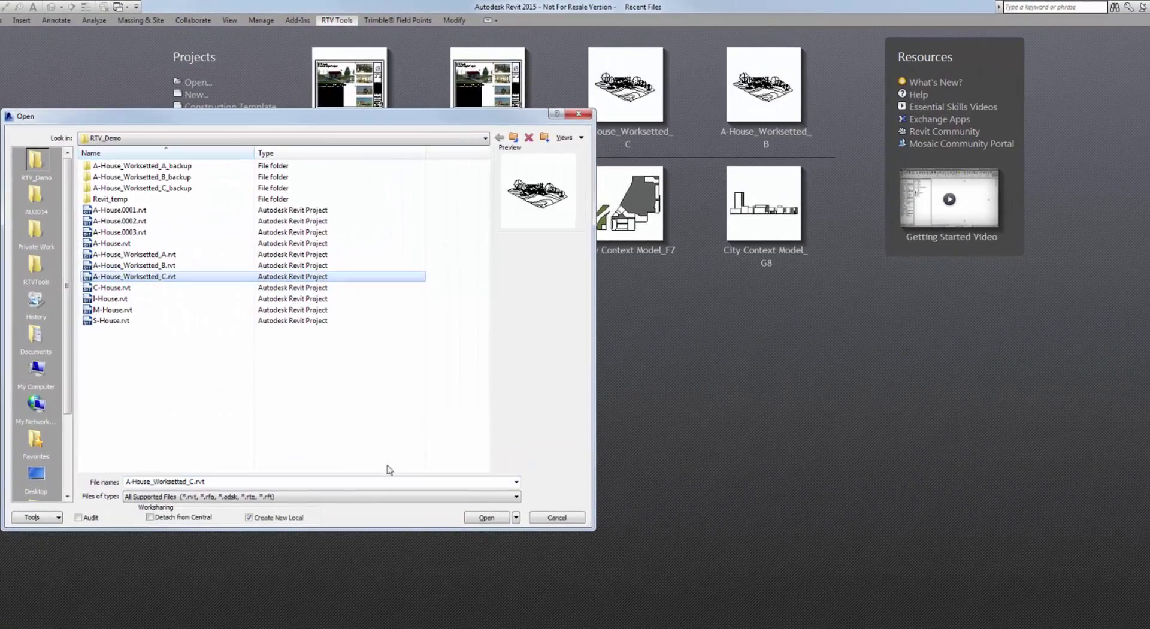
pyautogui.click(479, 518)
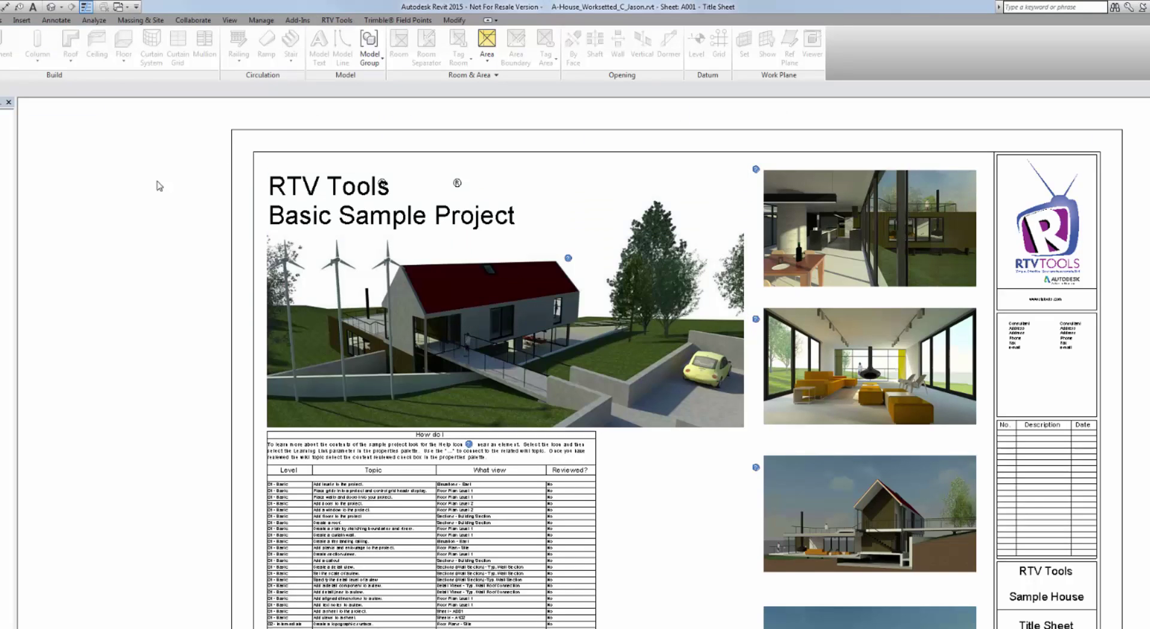
# Step: Launch RTV Xporter Pro, add Navis Export All to the batch, and remove the Building B configuration
pyautogui.click(335, 20)
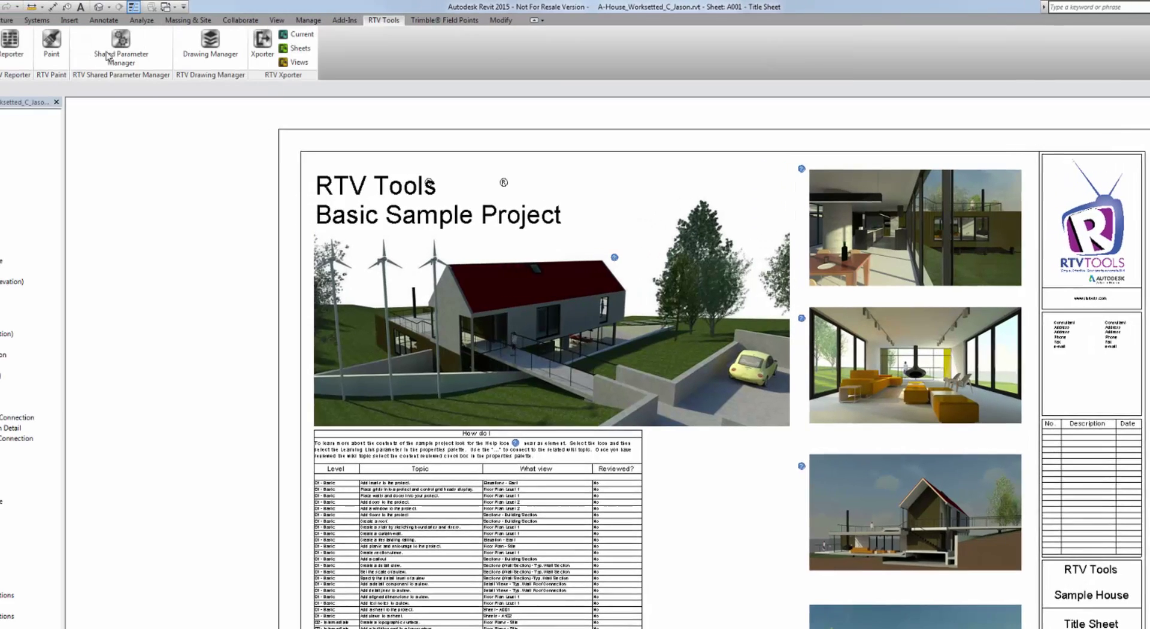
pyautogui.click(8, 55)
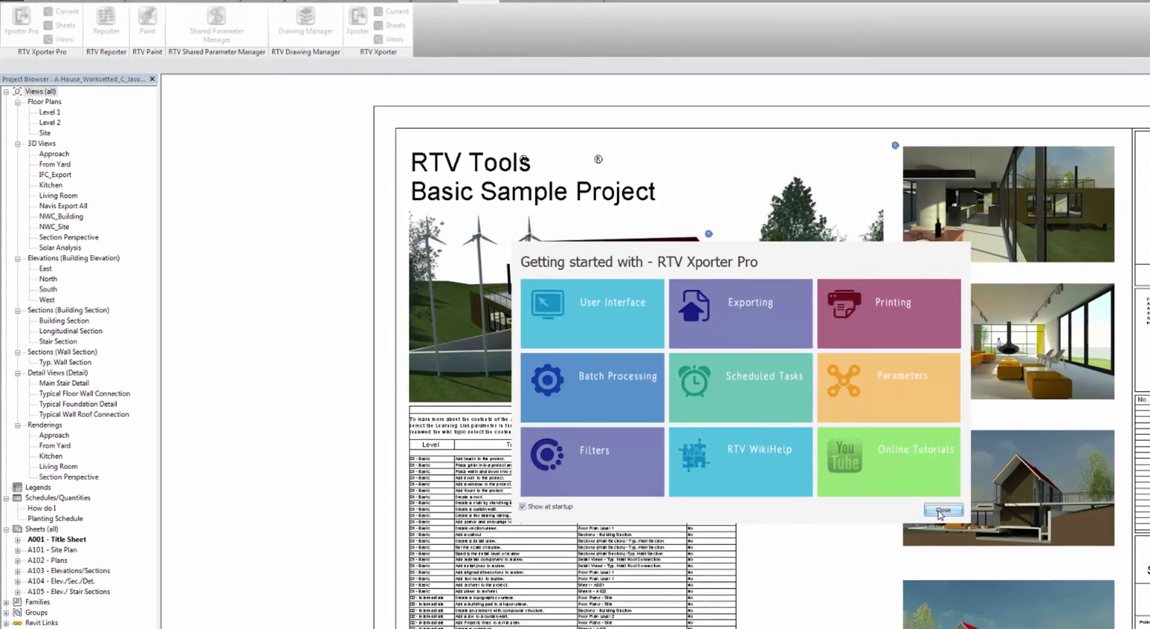
pyautogui.click(941, 510)
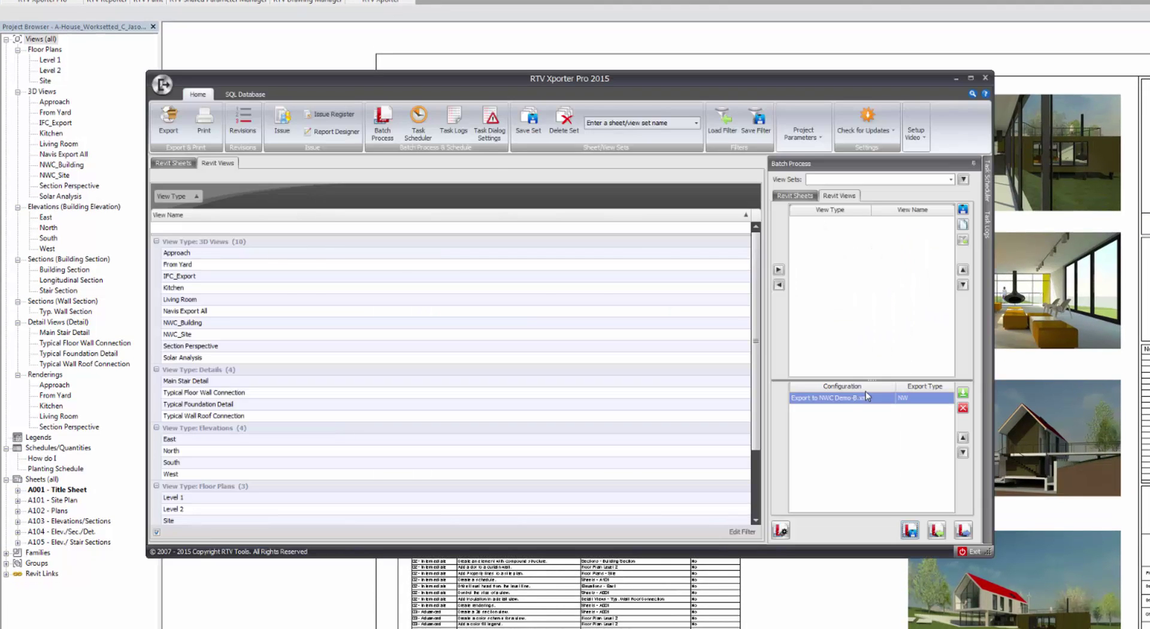
pyautogui.click(210, 314)
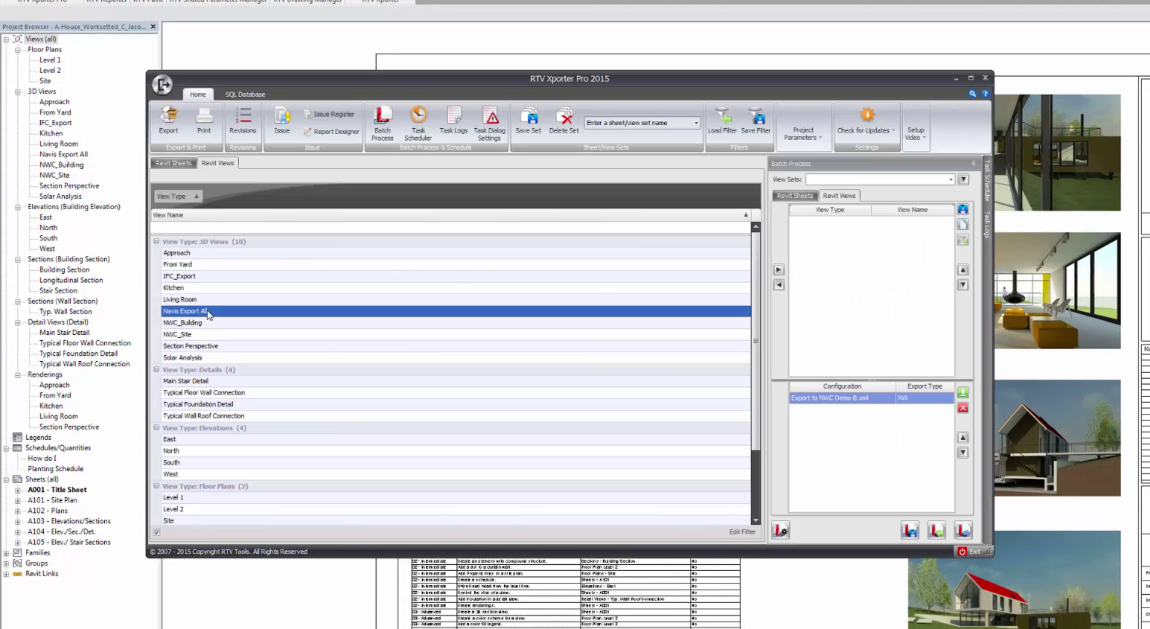
pyautogui.click(779, 270)
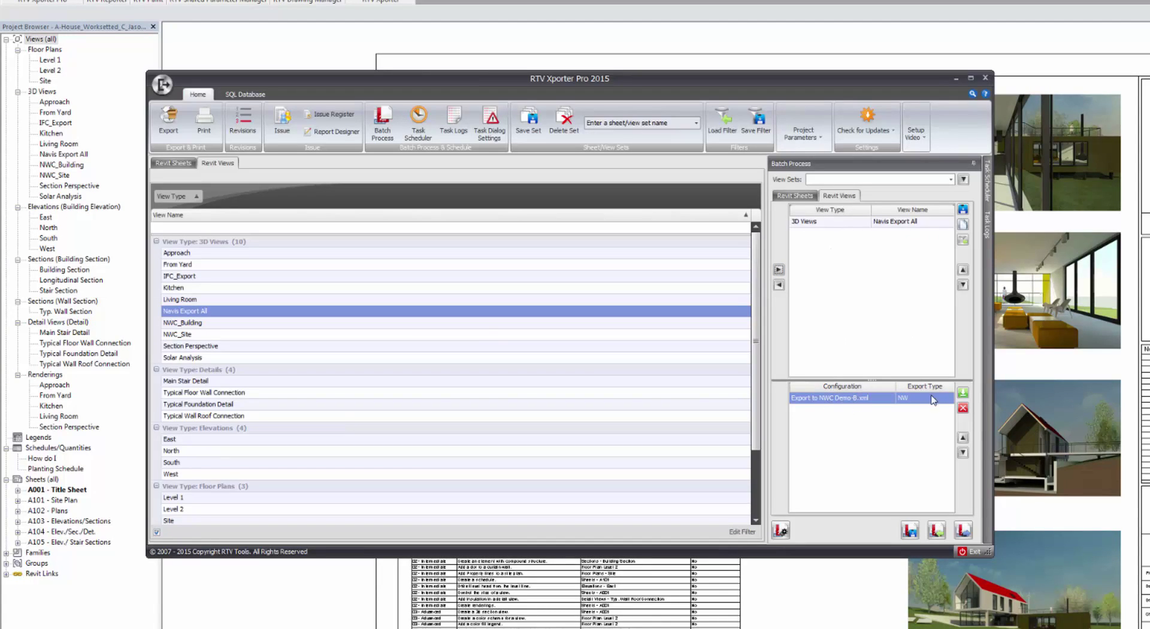
pyautogui.click(962, 408)
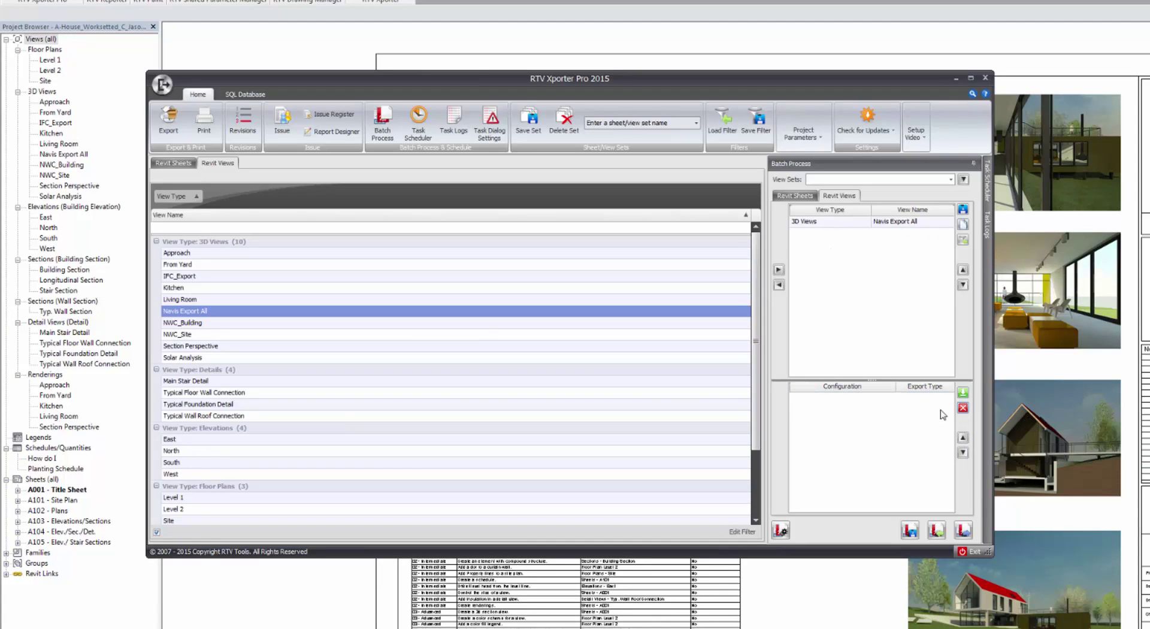
# Step: Change the export file naming format to Building-C
pyautogui.click(170, 122)
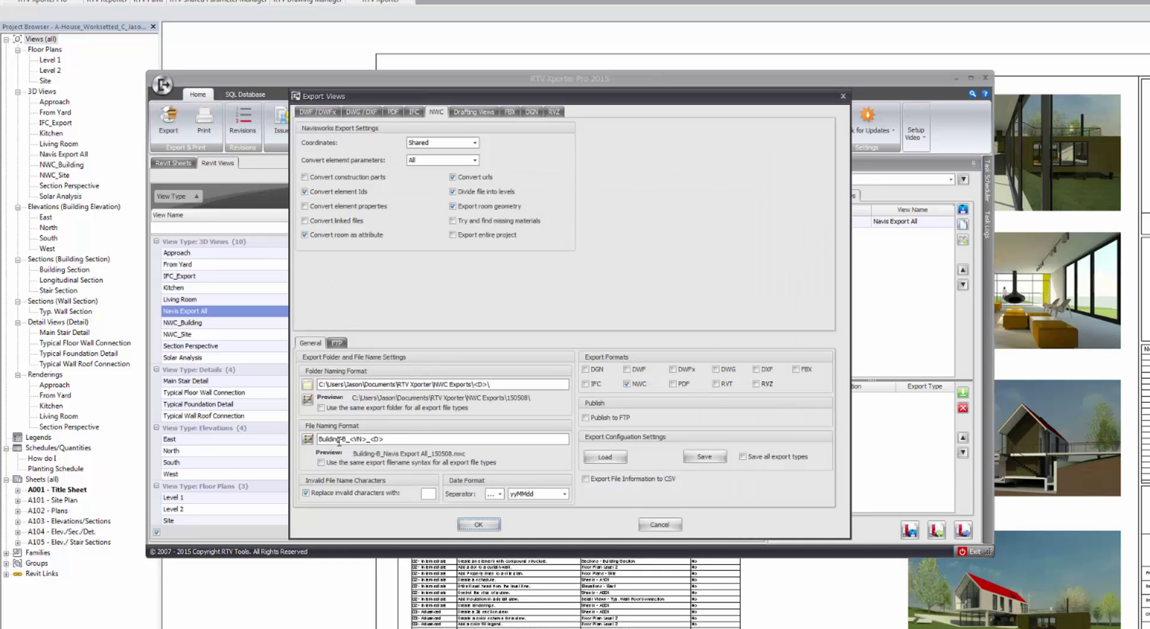
pyautogui.moveTo(346, 439); pyautogui.dragTo(342, 439)
pyautogui.write('C')
# Step: Save the settings as Export to NWC Demo-C.xml, run the NWC export, and select Demo-C for the batch
pyautogui.click(694, 460)
pyautogui.click(539, 295)
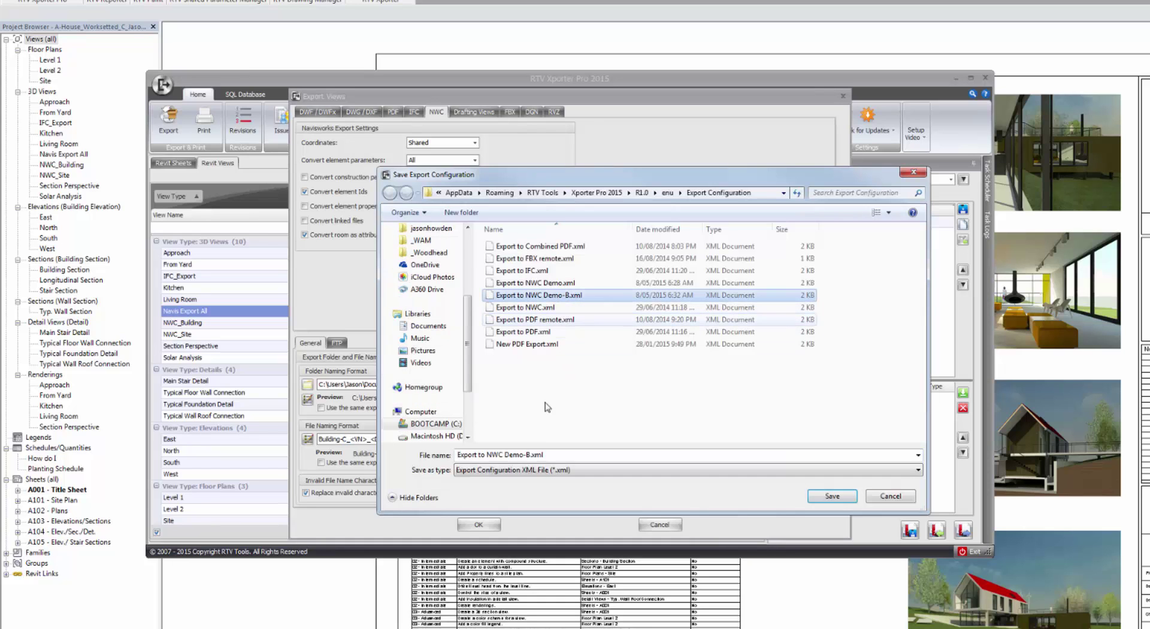
pyautogui.click(529, 455)
pyautogui.click(530, 455)
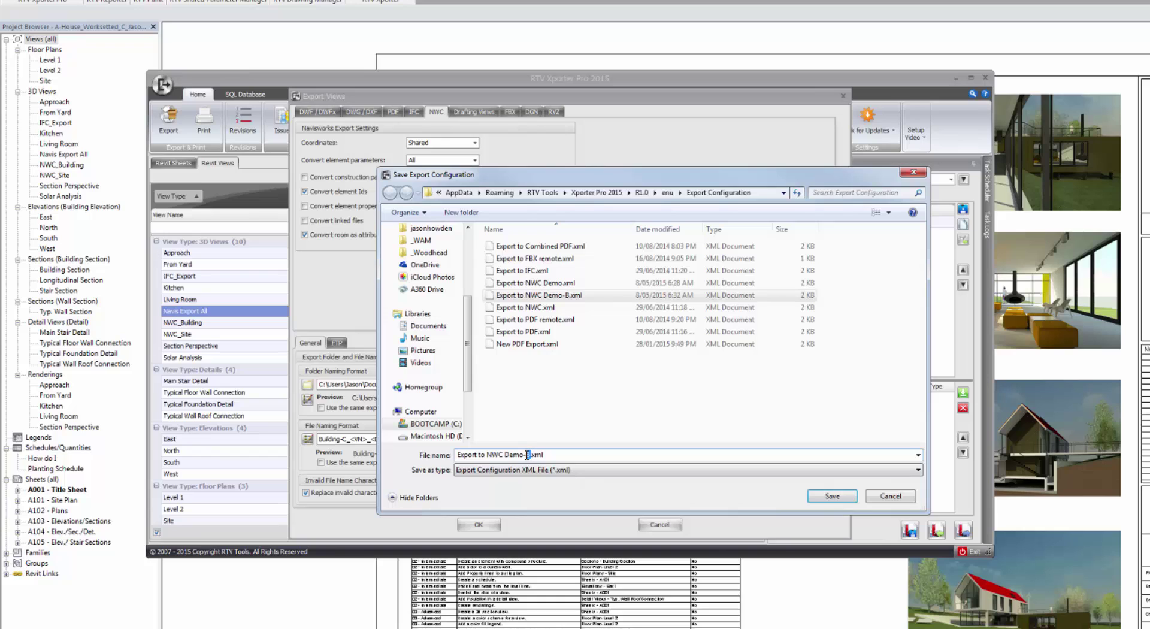
pyautogui.click(829, 497)
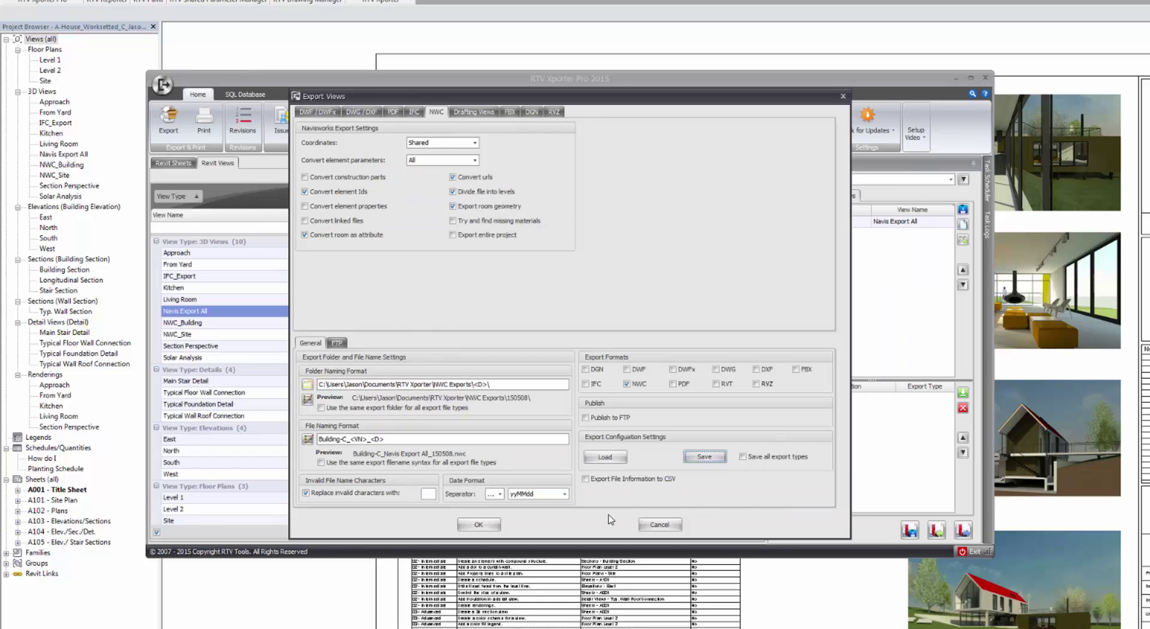
pyautogui.click(478, 525)
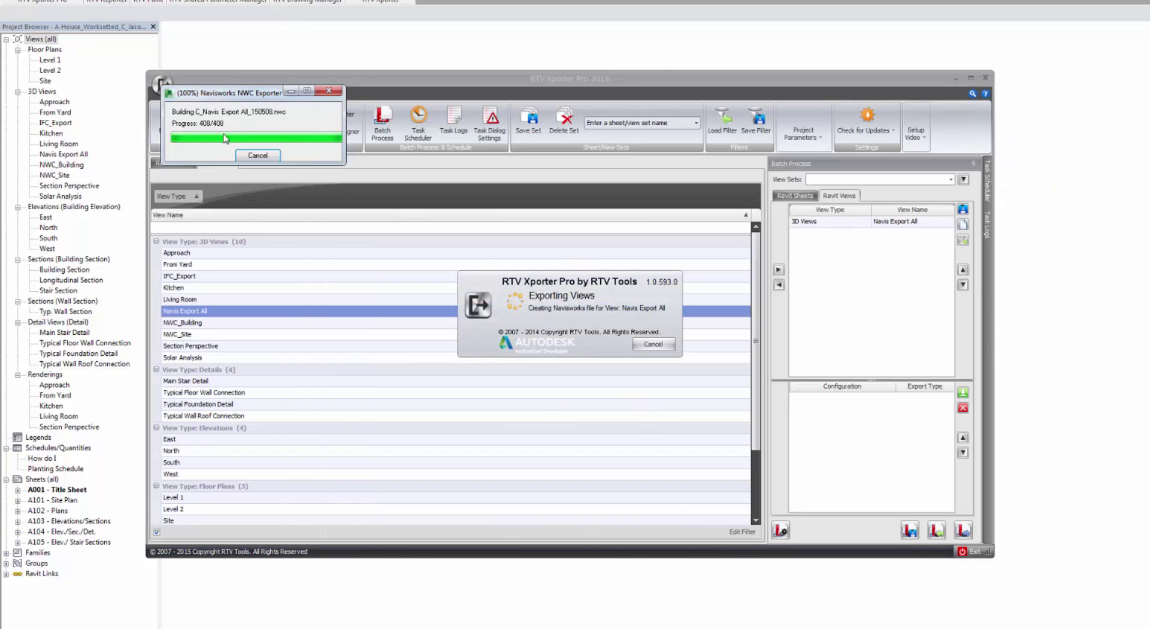
pyautogui.click(626, 353)
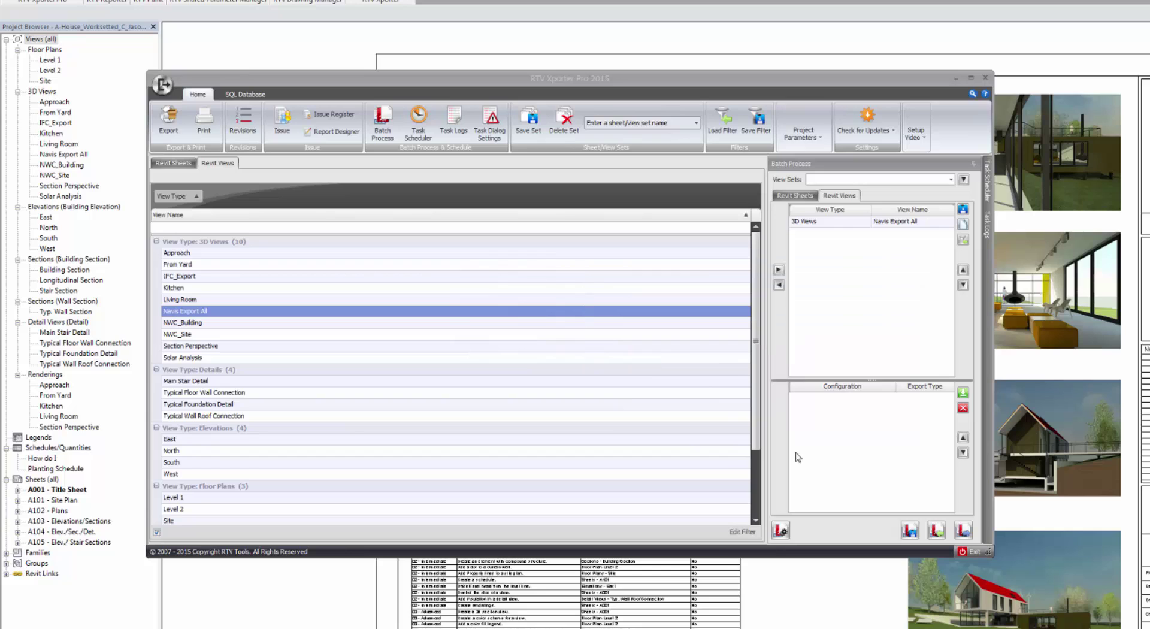
pyautogui.click(962, 393)
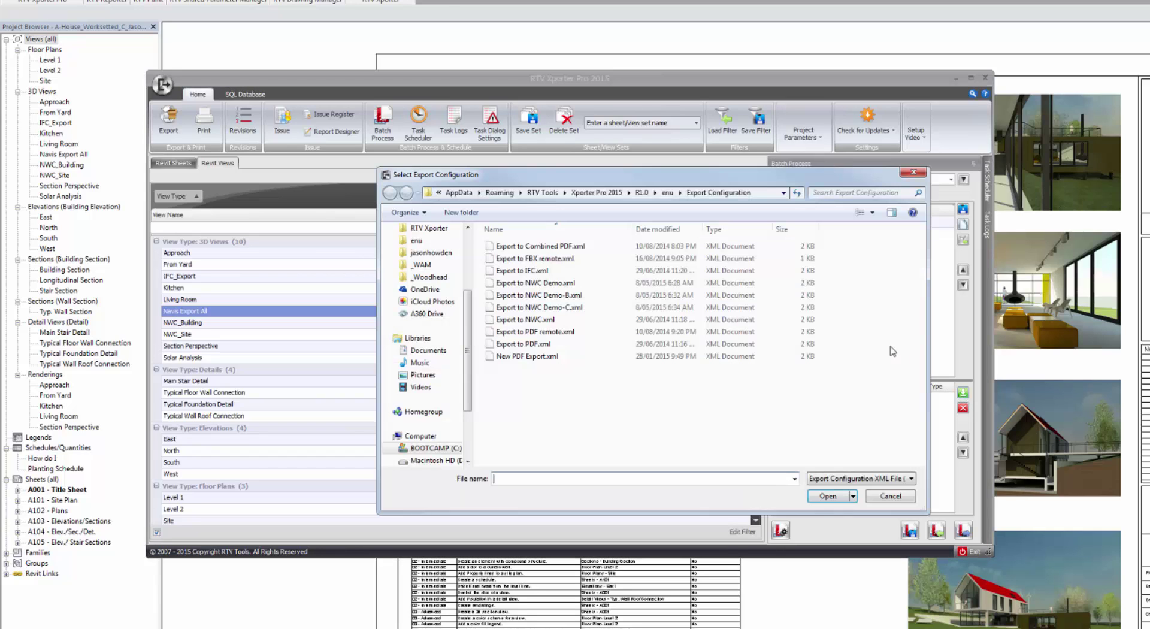
pyautogui.click(569, 308)
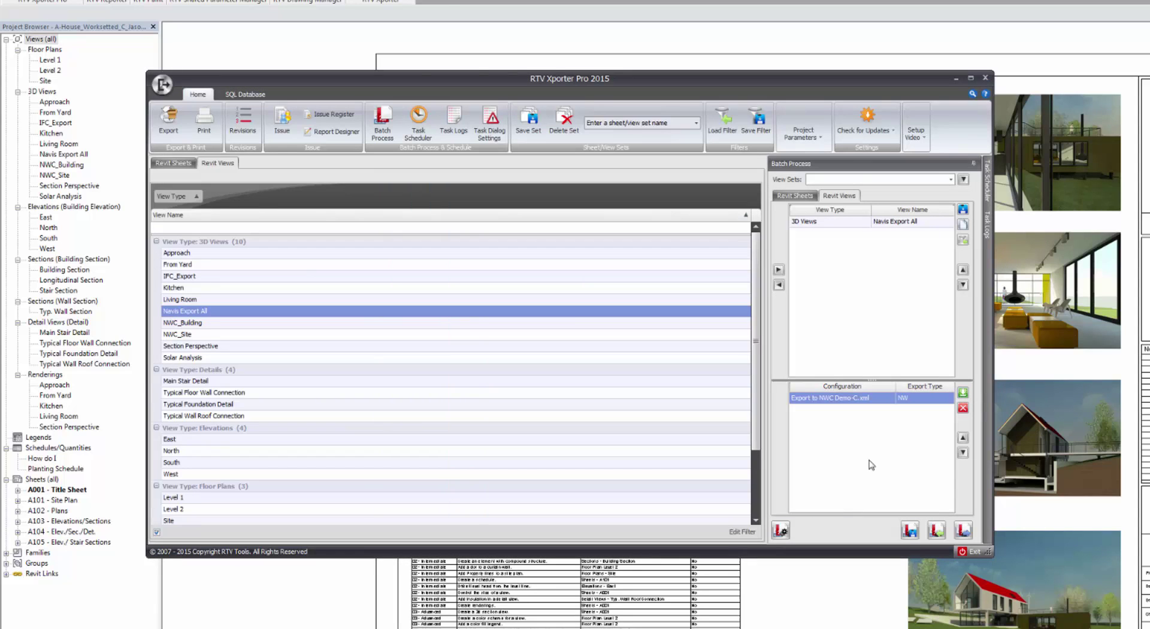
# Step: Add the Demo-C configuration to the batch and change the archive name to Building-C
pyautogui.click(828, 496)
pyautogui.click(780, 530)
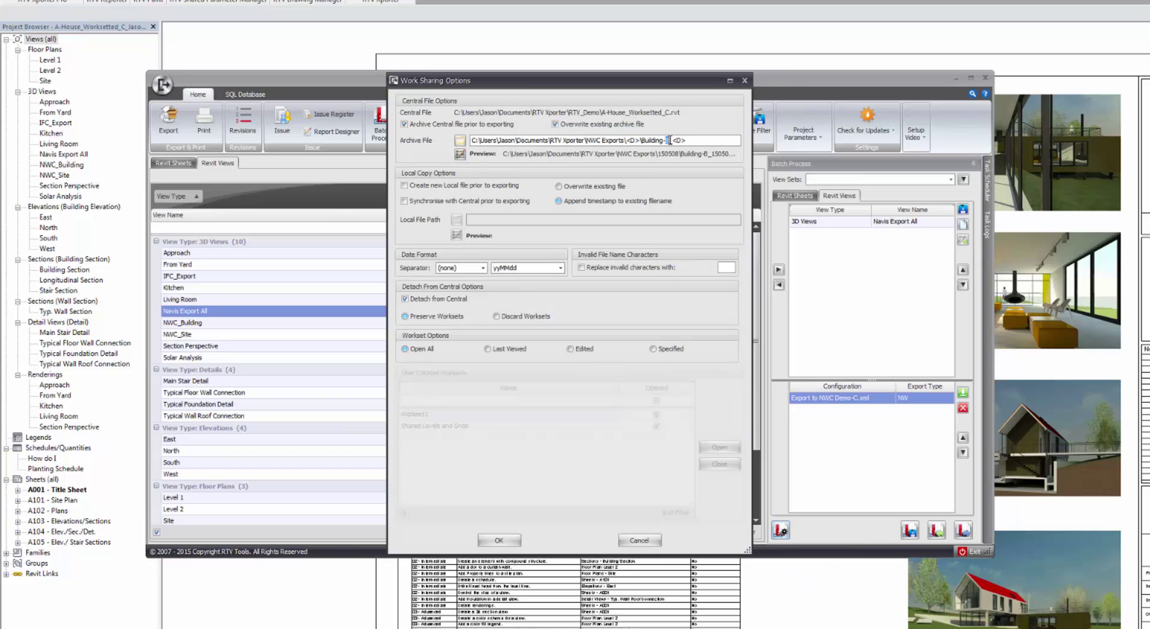
pyautogui.write('C')
pyautogui.click(499, 541)
# Step: Save the batch set as NWC Batch Demo_Building-C.xml
pyautogui.click(910, 530)
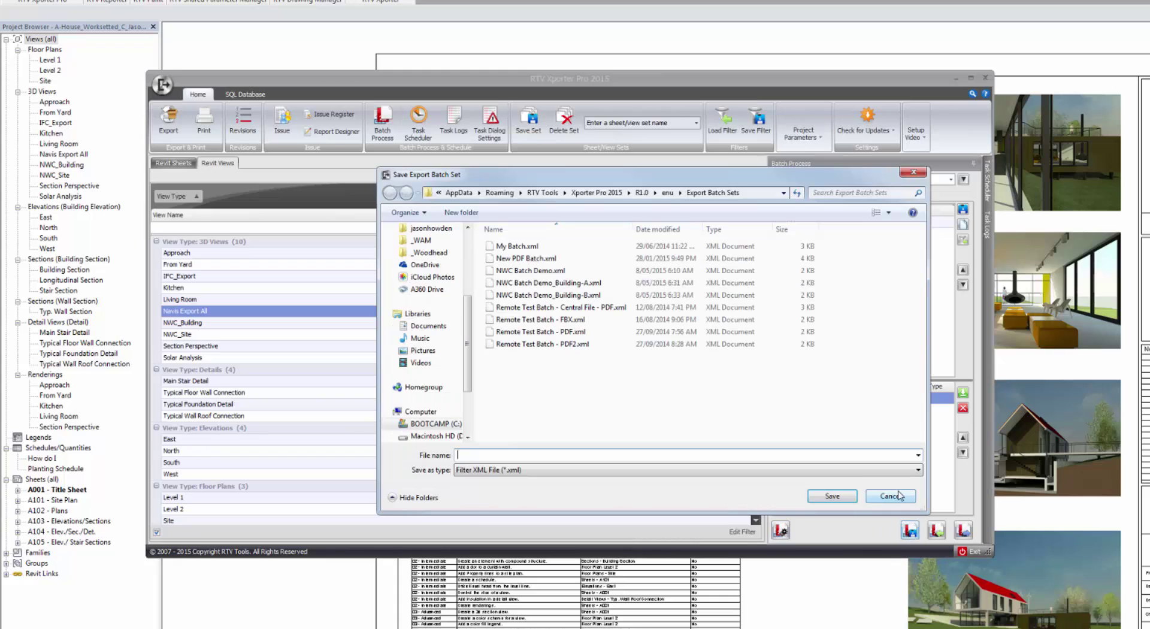
pyautogui.click(592, 294)
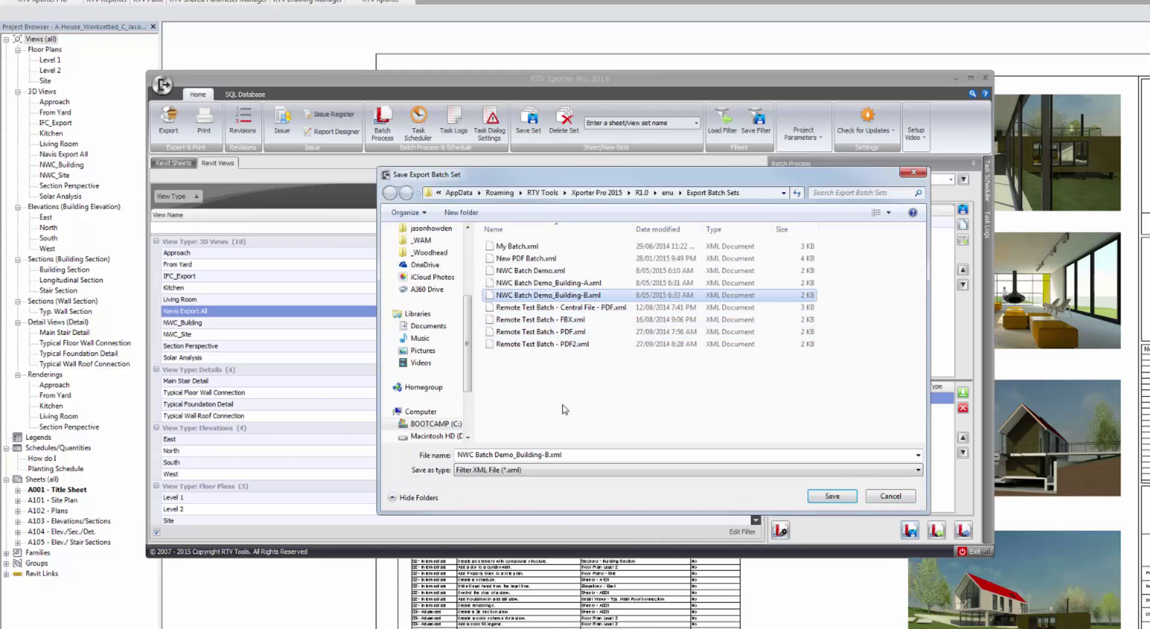
pyautogui.click(536, 455)
pyautogui.click(548, 455)
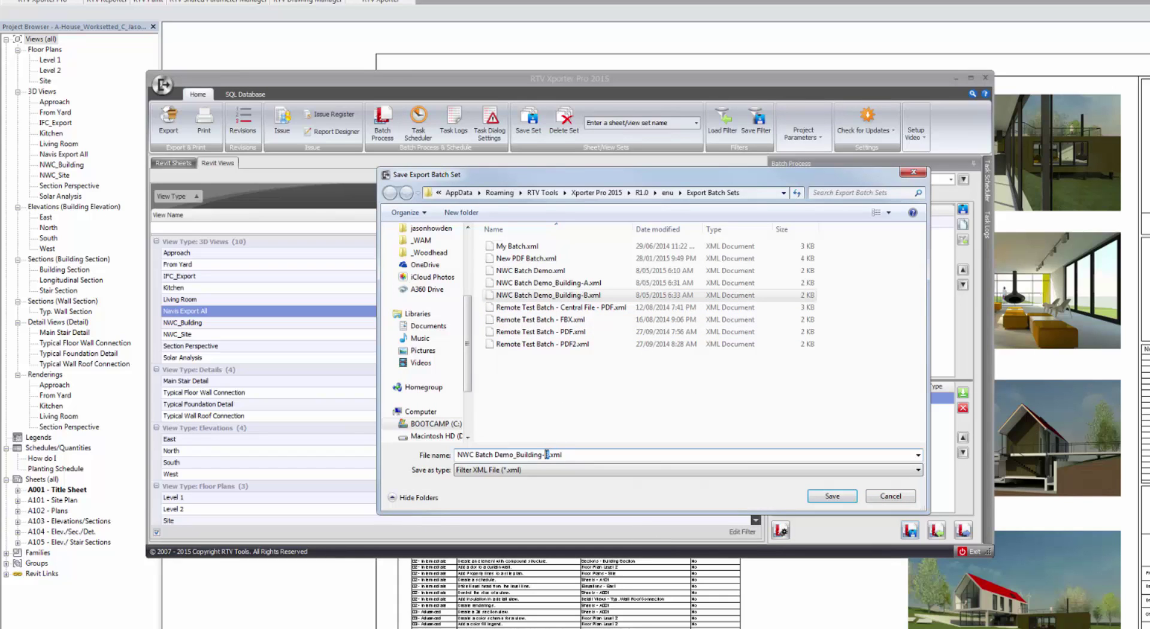
pyautogui.write('C')
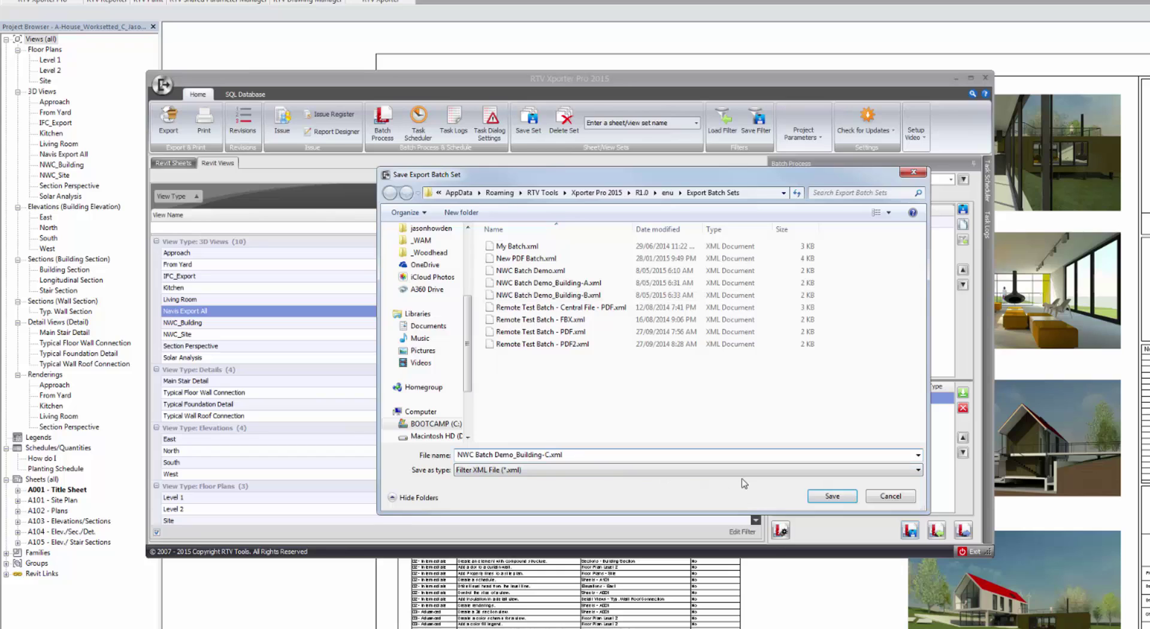
pyautogui.click(819, 497)
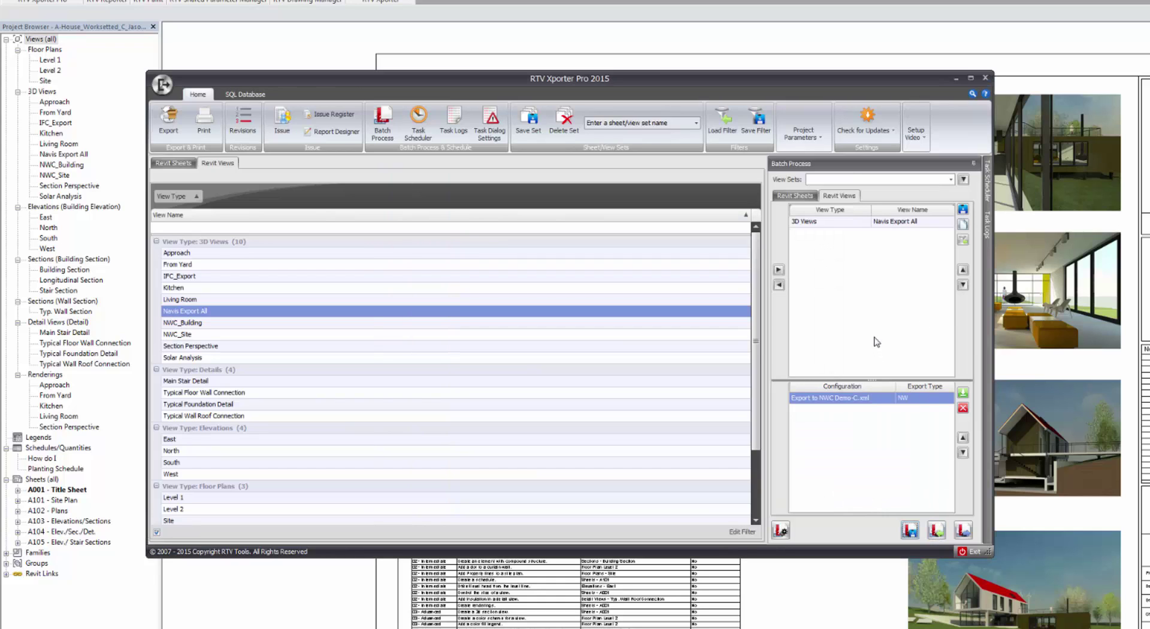
# Step: Open RTV Xporter Pro's Task Scheduler and add a new local scheduled task
pyautogui.click(987, 198)
pyautogui.click(417, 123)
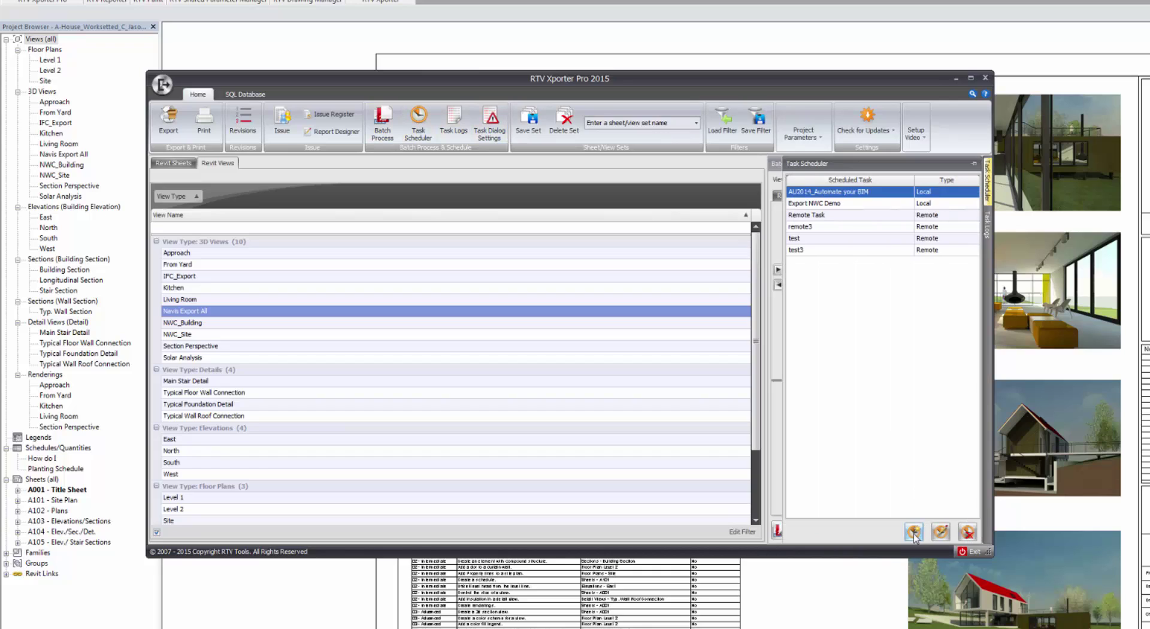
pyautogui.click(914, 532)
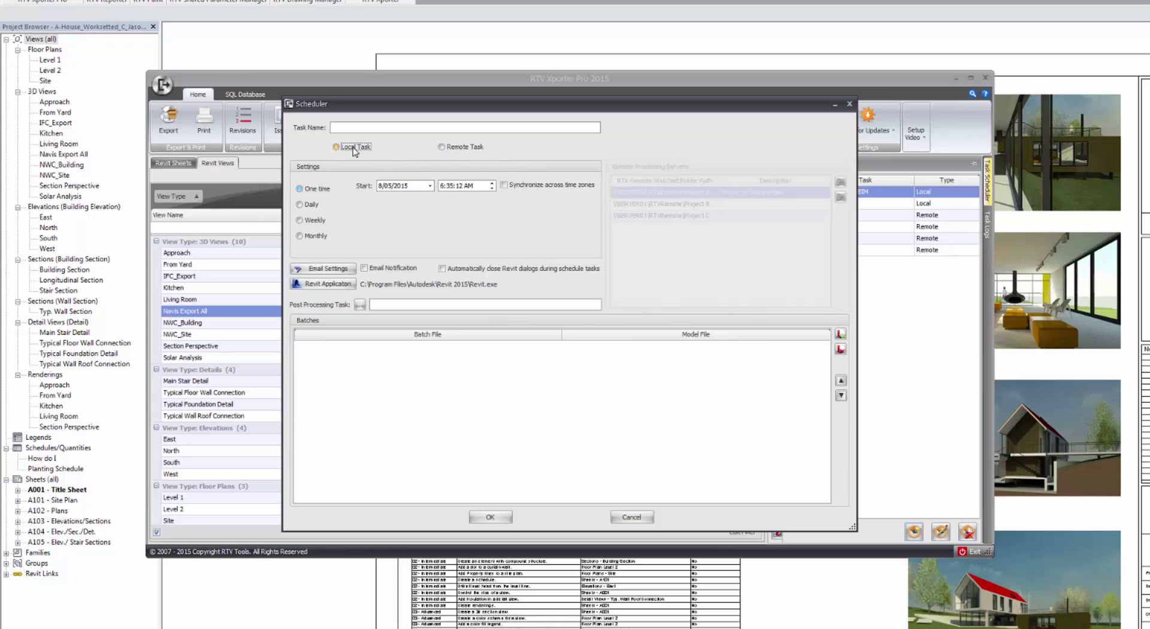
# Step: Name the task NWC_Multi-Export, enable automatic closing of Revit dialogs, and load batch processes
pyautogui.click(357, 126)
pyautogui.click(442, 269)
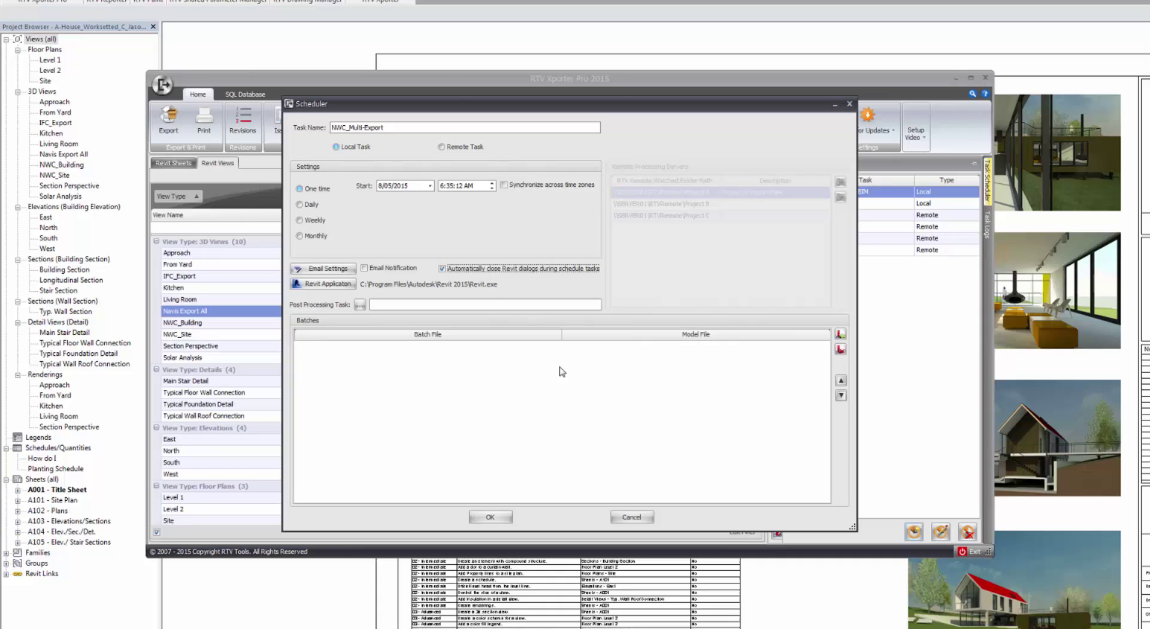
pyautogui.click(840, 333)
# Step: Add the Building-A, B and C batch XML files to the task and save it
pyautogui.click(598, 284)
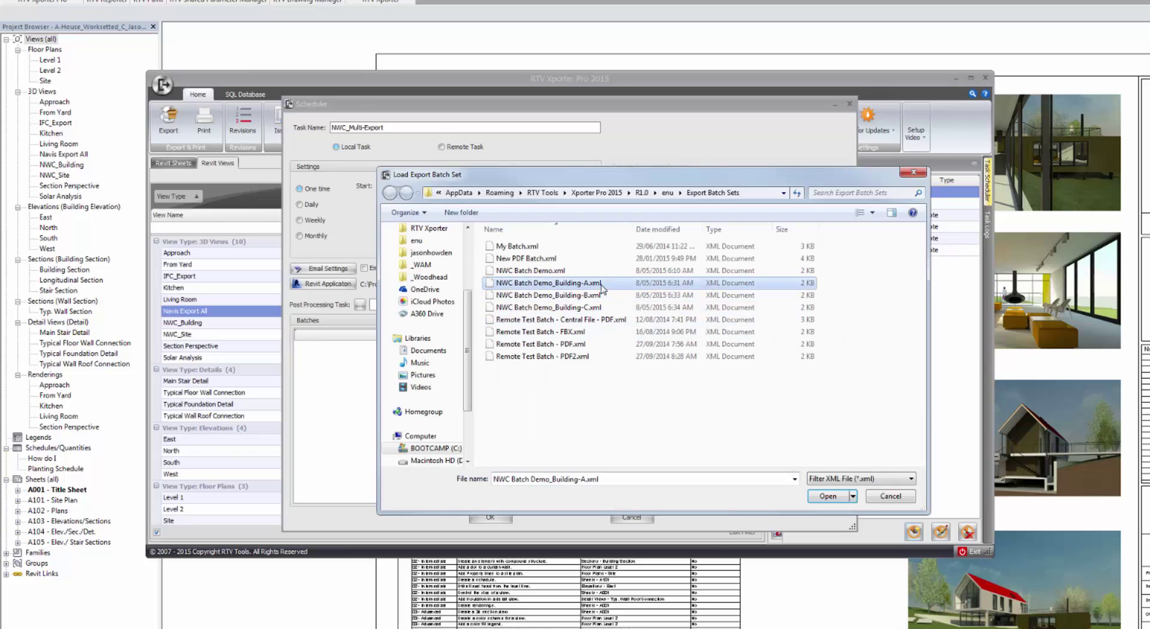
pyautogui.keyDown('shift'); pyautogui.click(592, 307); pyautogui.keyUp('shift')
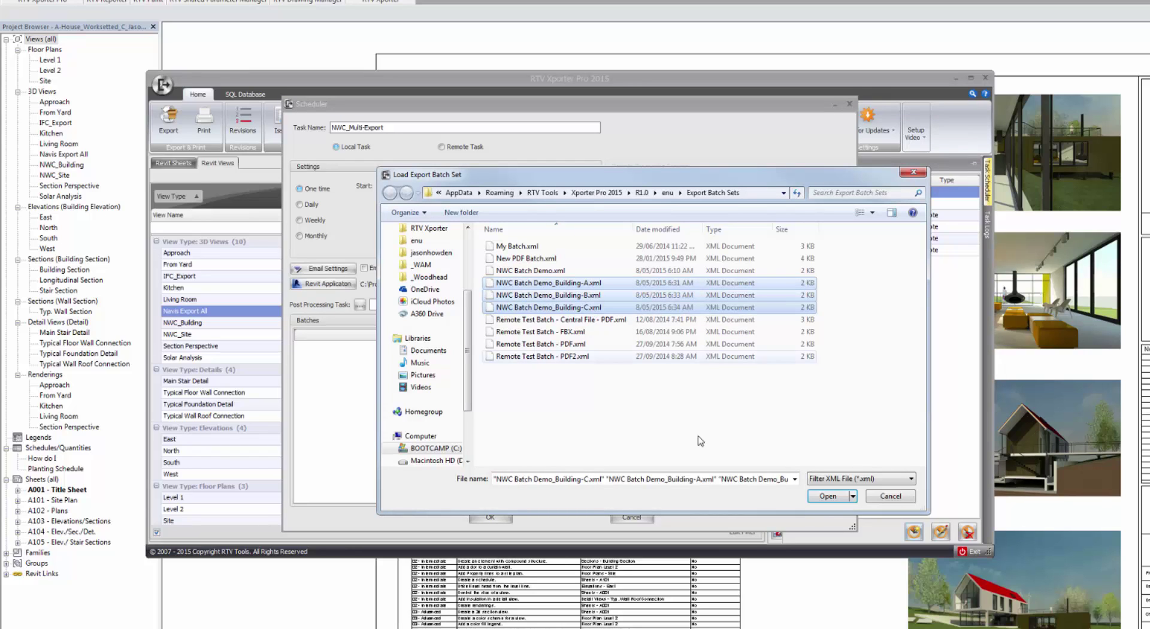
pyautogui.click(826, 496)
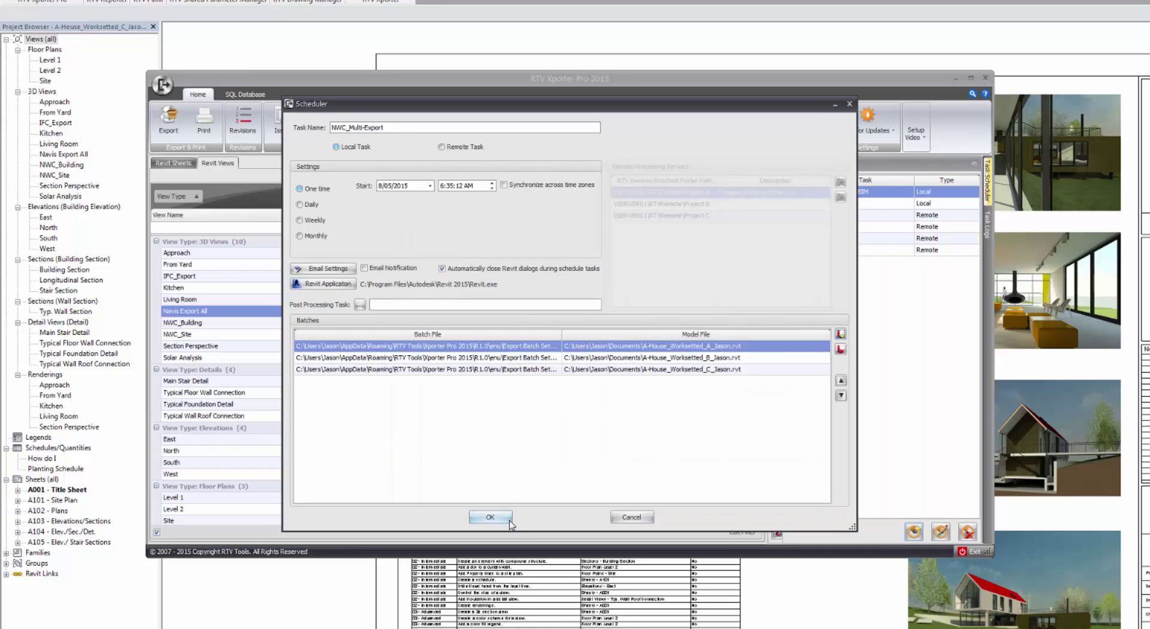
pyautogui.click(502, 516)
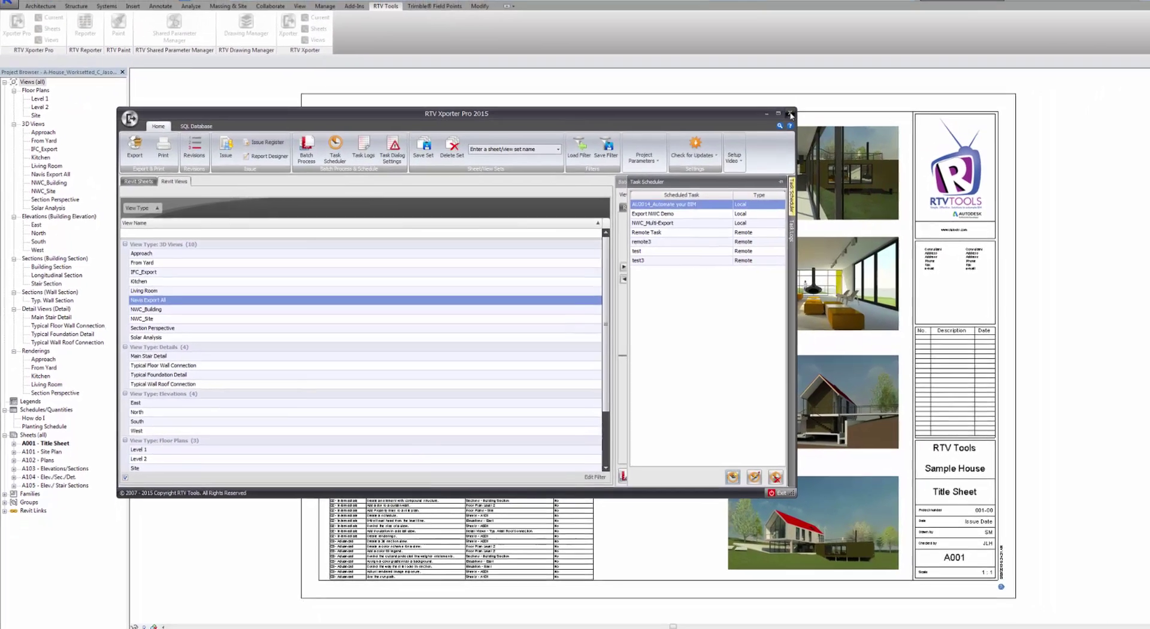
# Step: Close RTV Xporter Pro and Revit, relinquishing borrowed elements and worksets
pyautogui.click(984, 77)
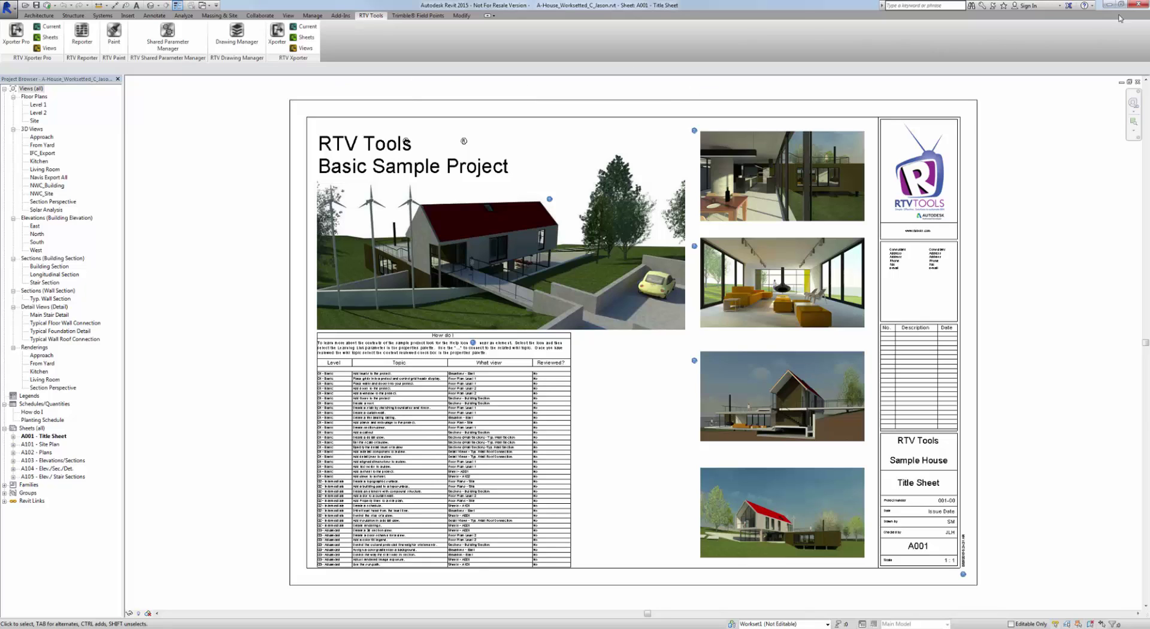
pyautogui.click(1137, 5)
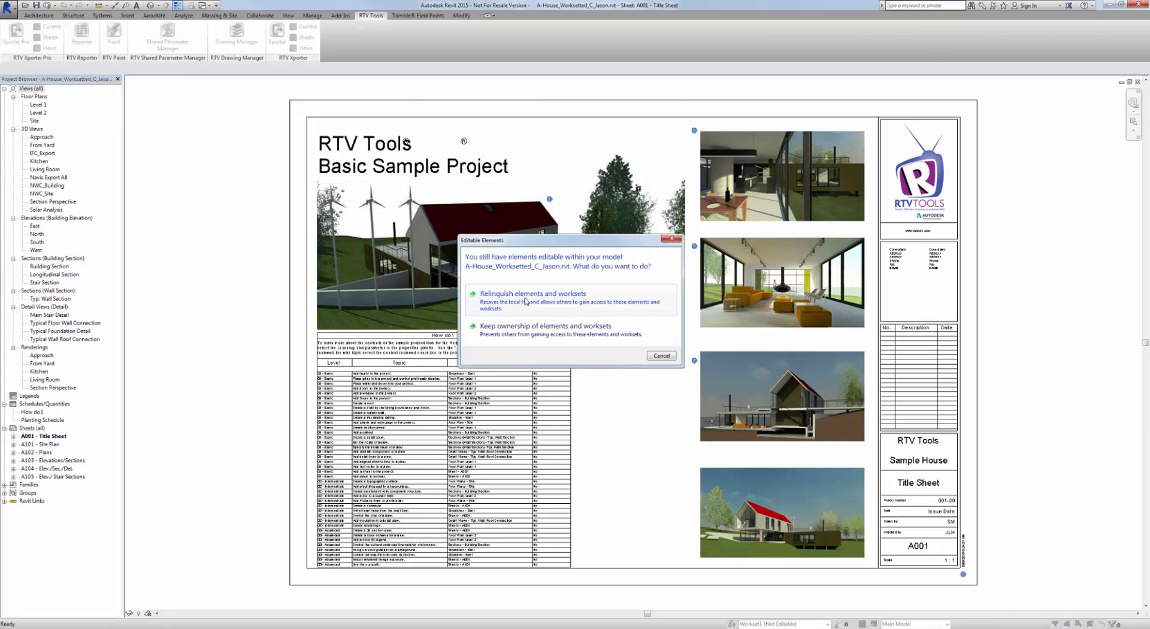
pyautogui.click(526, 301)
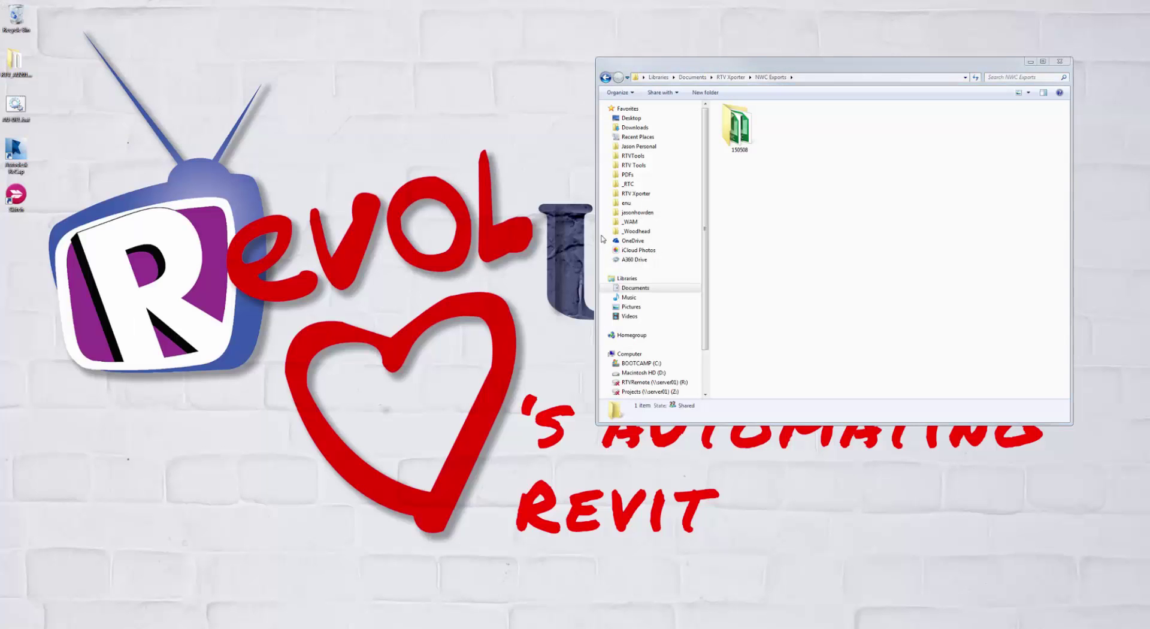
# Step: Delete the old 150508 export folder in Explorer
pyautogui.moveTo(809, 128); pyautogui.dragTo(732, 166)
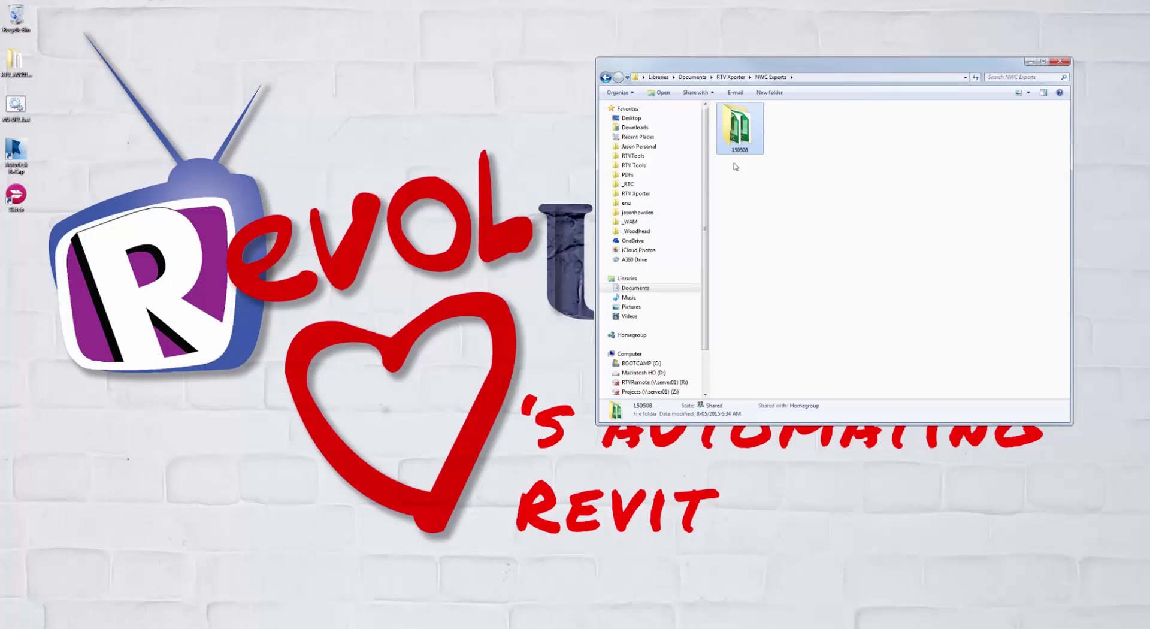
pyautogui.press('Delete')
pyautogui.press('Return')
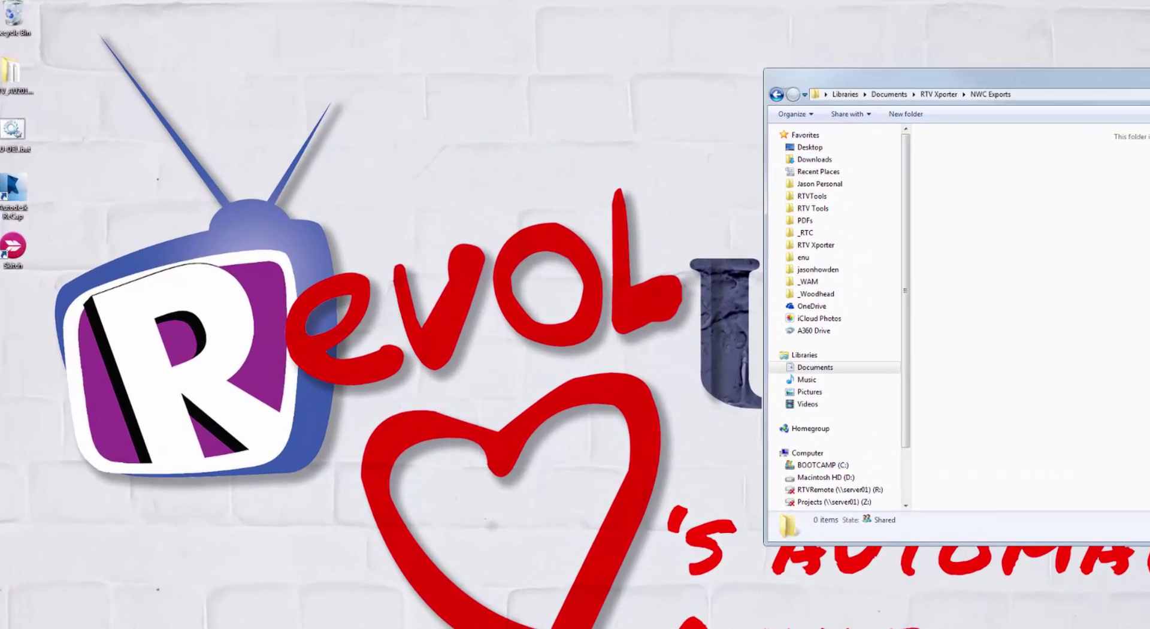
# Step: In Windows Task Scheduler, run the RTV Xporter Pro NWC_Multi-Export task now
pyautogui.press('super')
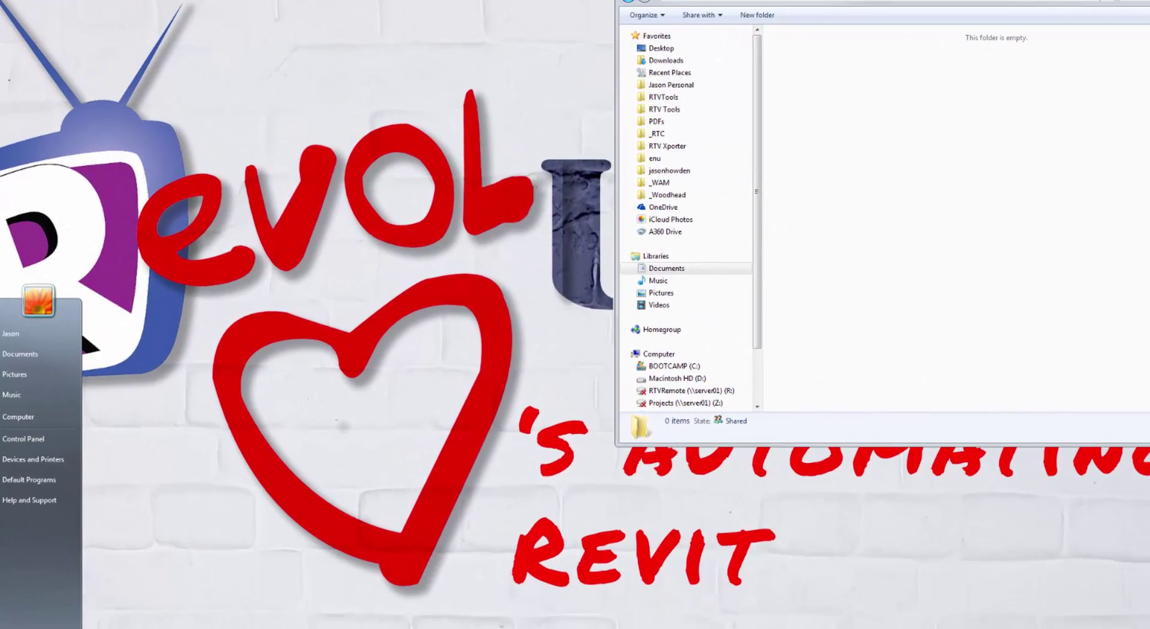
pyautogui.press('Return')
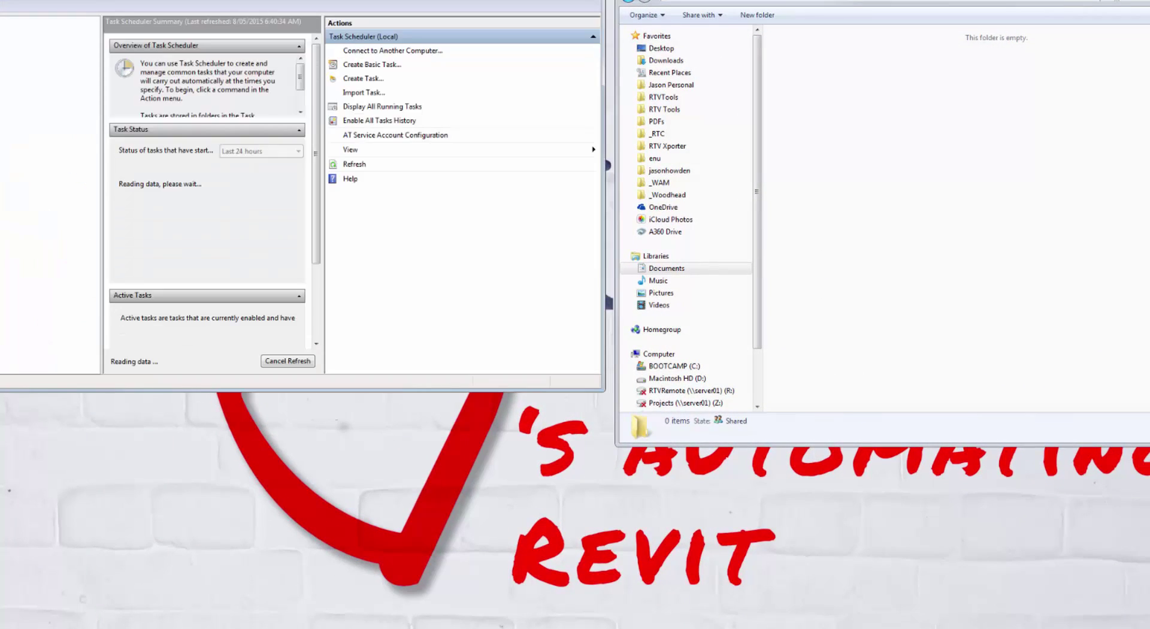
pyautogui.click(57, 120)
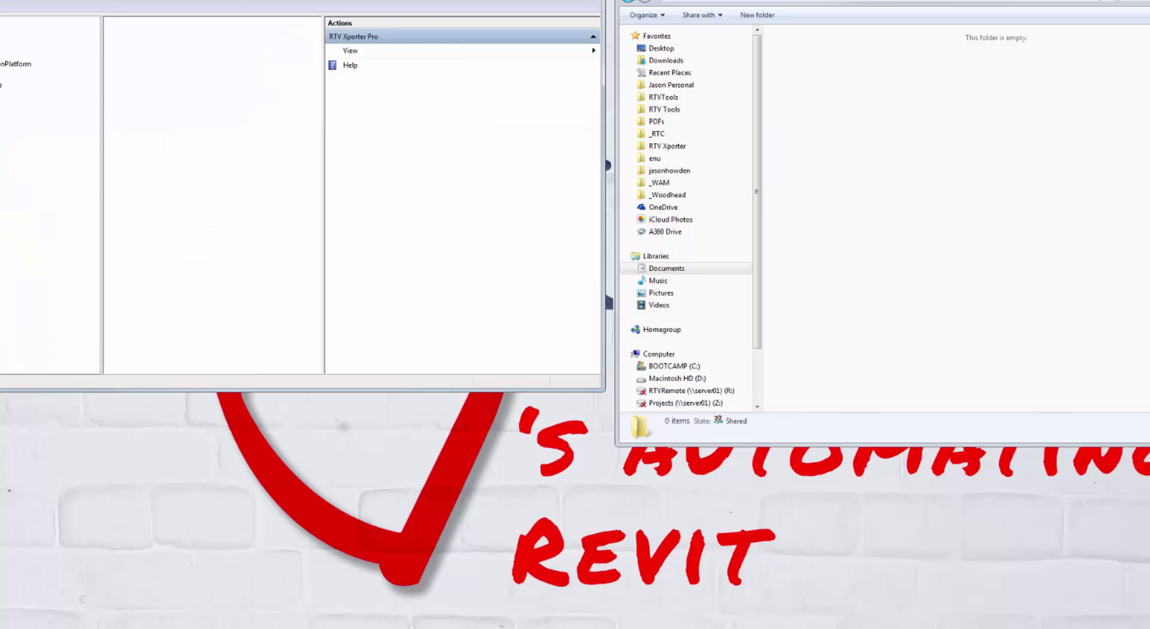
pyautogui.moveTo(167, 26); pyautogui.dragTo(209, 26)
pyautogui.click(142, 64)
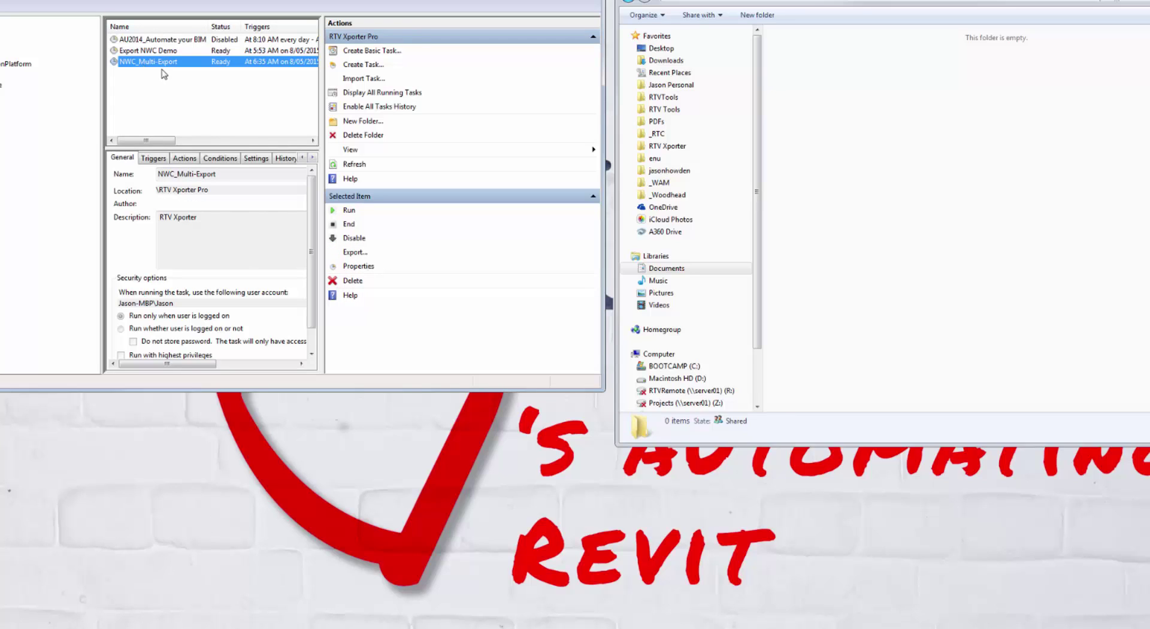
pyautogui.click(348, 211)
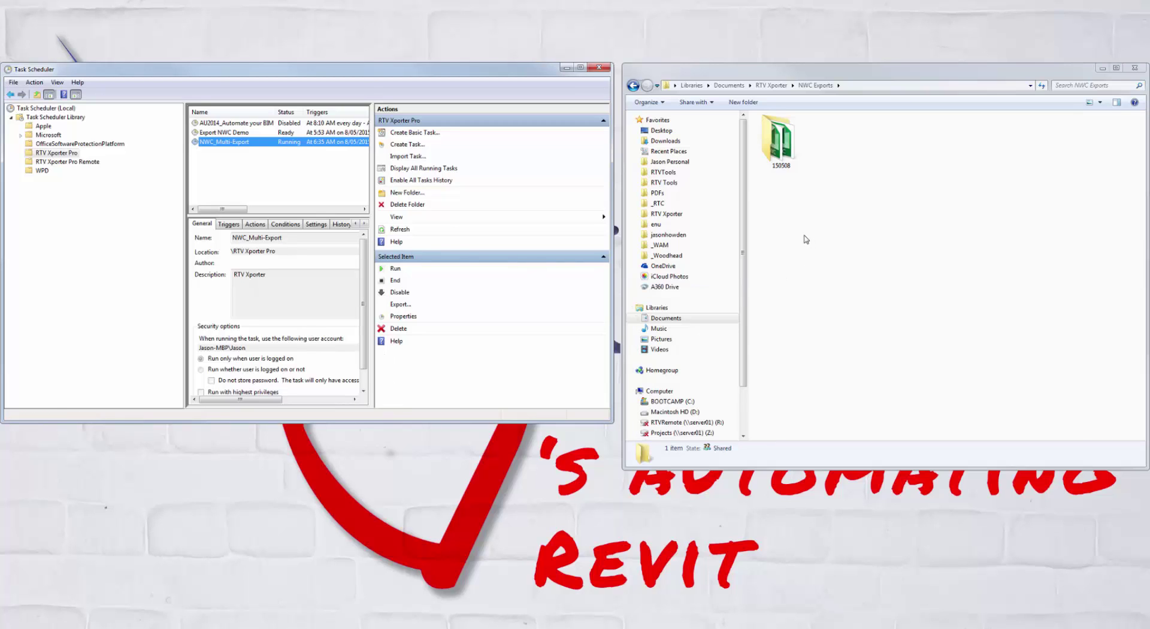
# Step: Look in RTV_Demo, then open the NWC Exports > 150508 folder
pyautogui.click(771, 85)
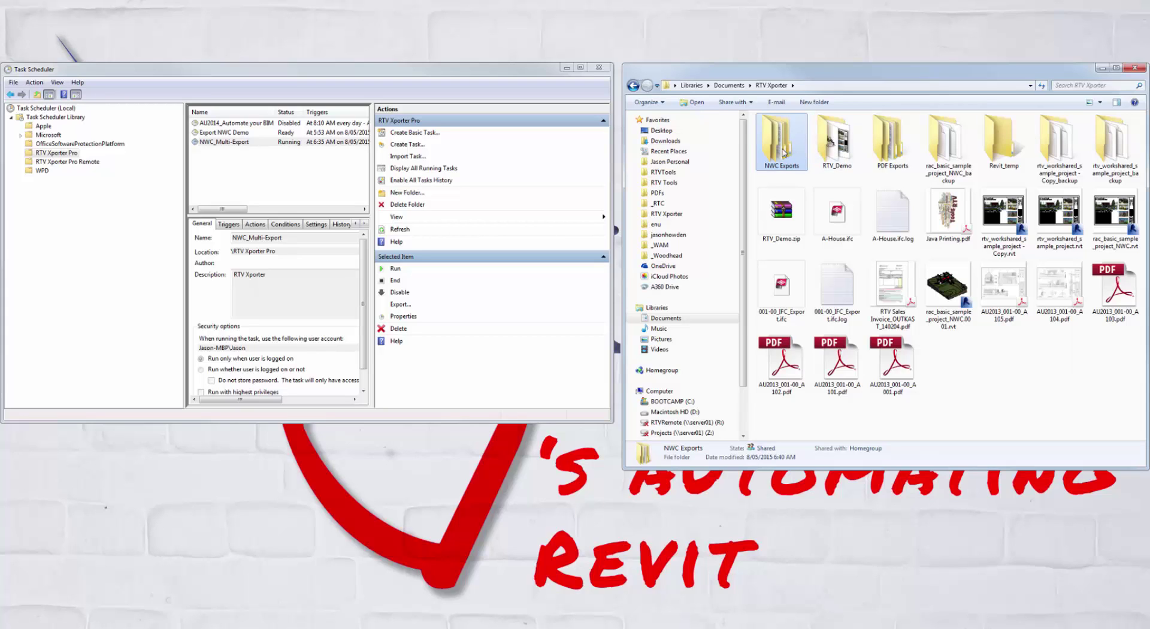
pyautogui.doubleClick(839, 150)
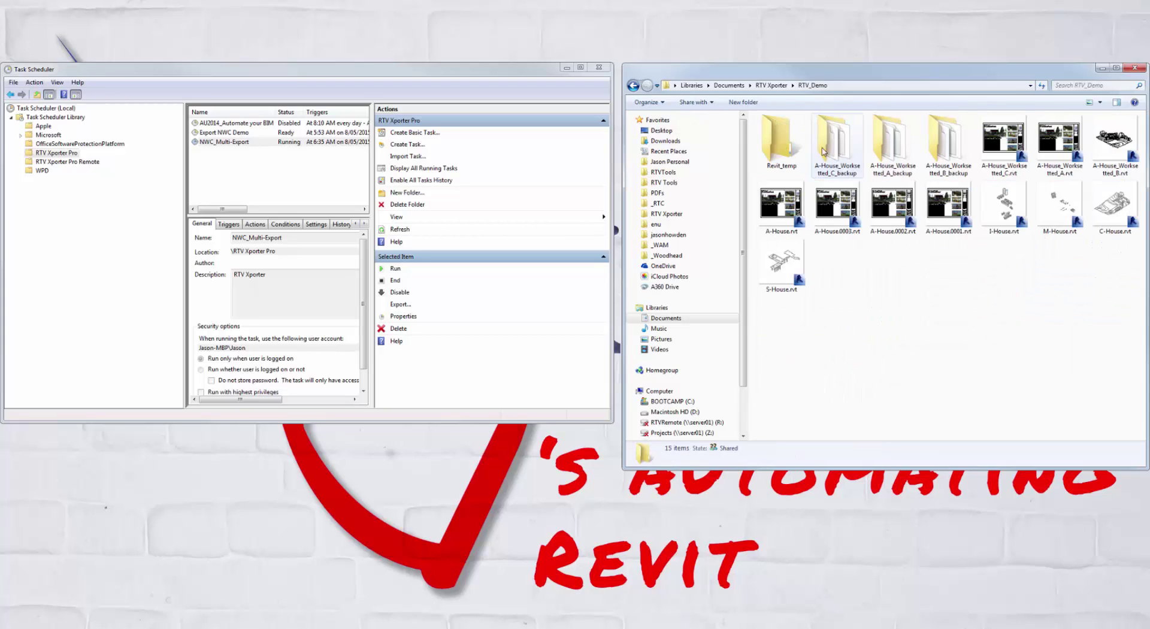
pyautogui.click(779, 87)
pyautogui.doubleClick(782, 150)
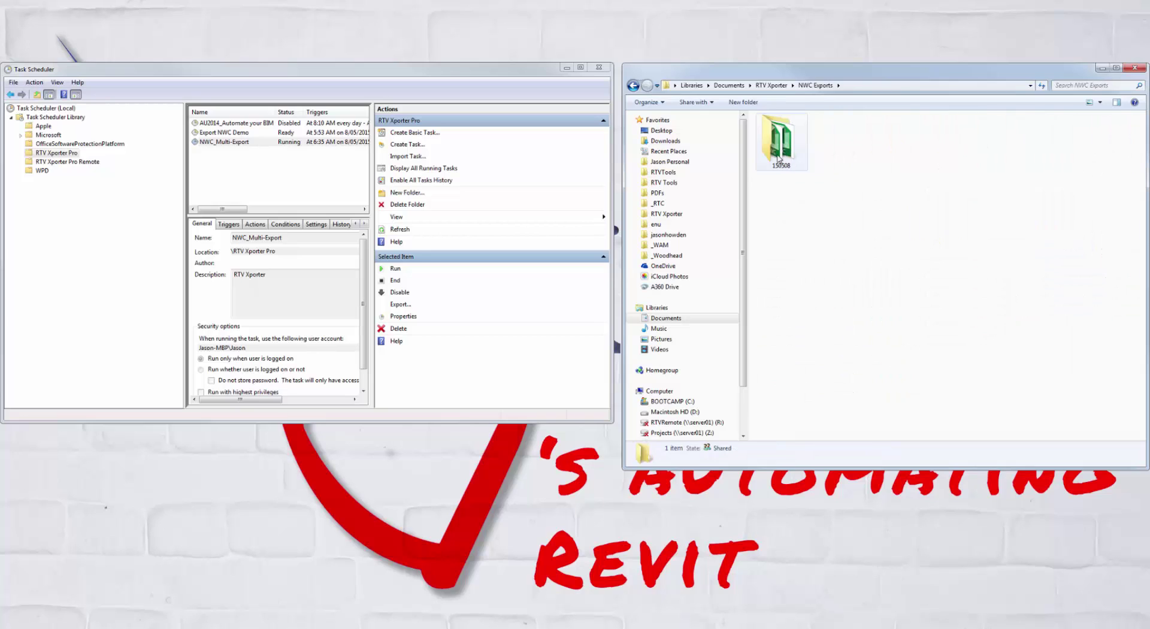
pyautogui.doubleClick(782, 155)
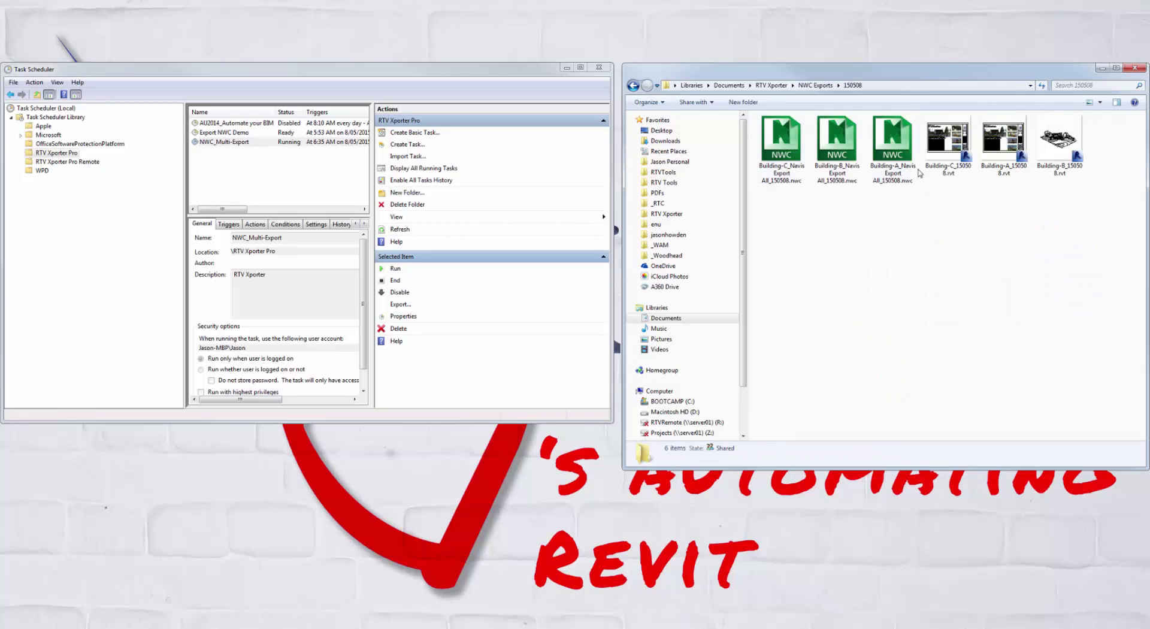
# Step: Select the three Building NWC exports and the three archived Building RVT copies
pyautogui.moveTo(903, 208); pyautogui.dragTo(786, 155)
pyautogui.moveTo(1088, 195); pyautogui.dragTo(953, 144)
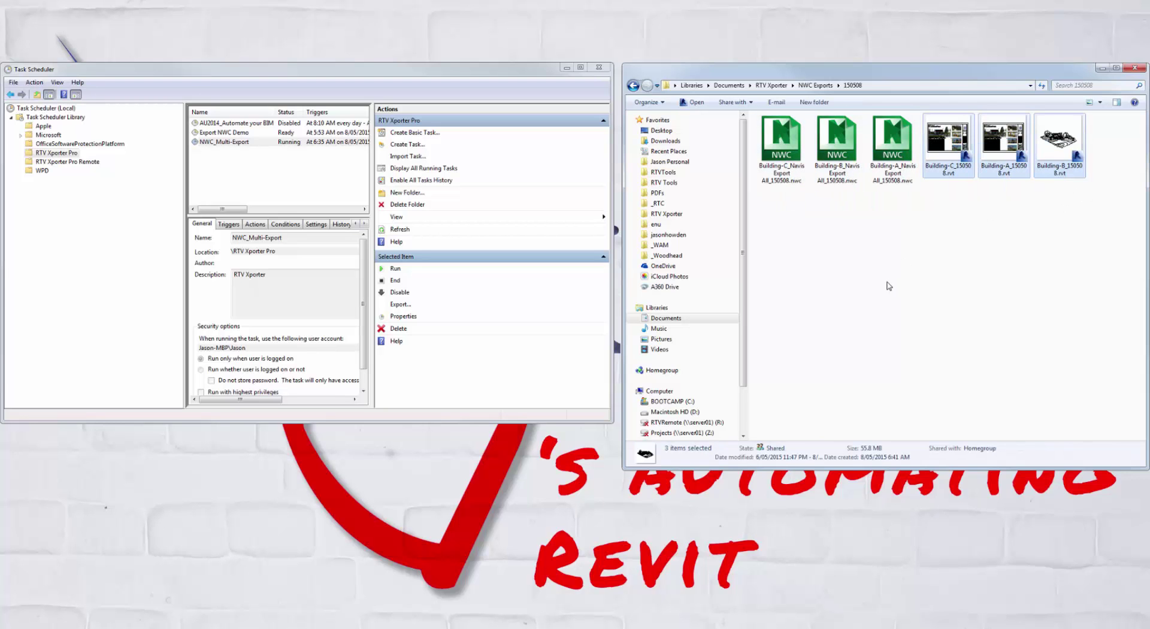
pyautogui.click(598, 67)
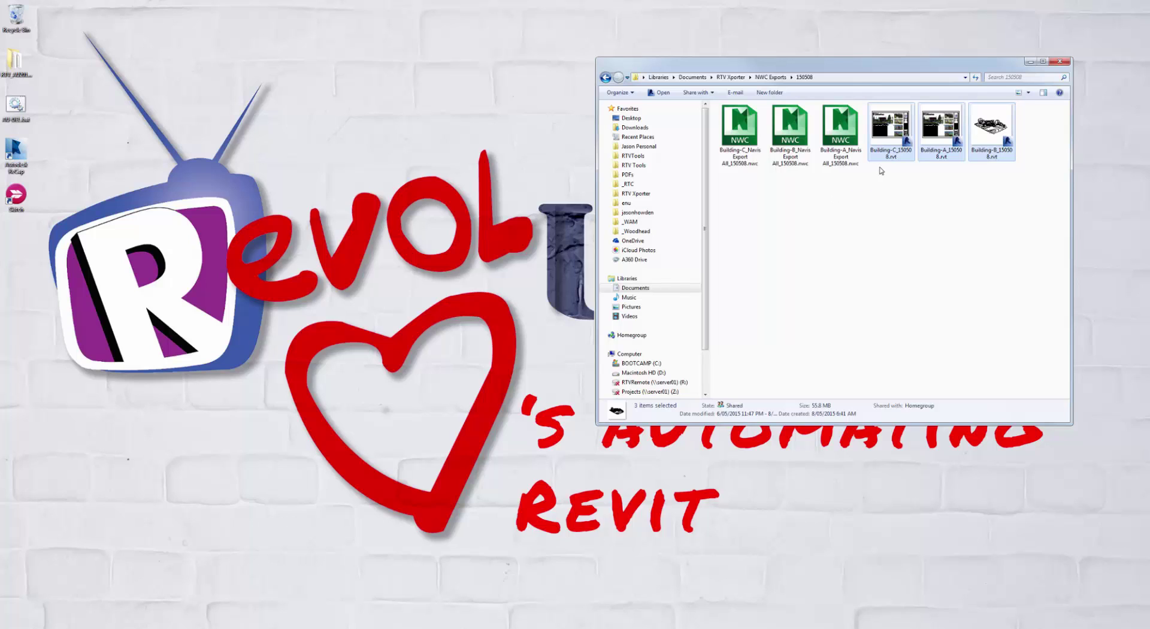
pyautogui.moveTo(848, 204); pyautogui.dragTo(741, 147)
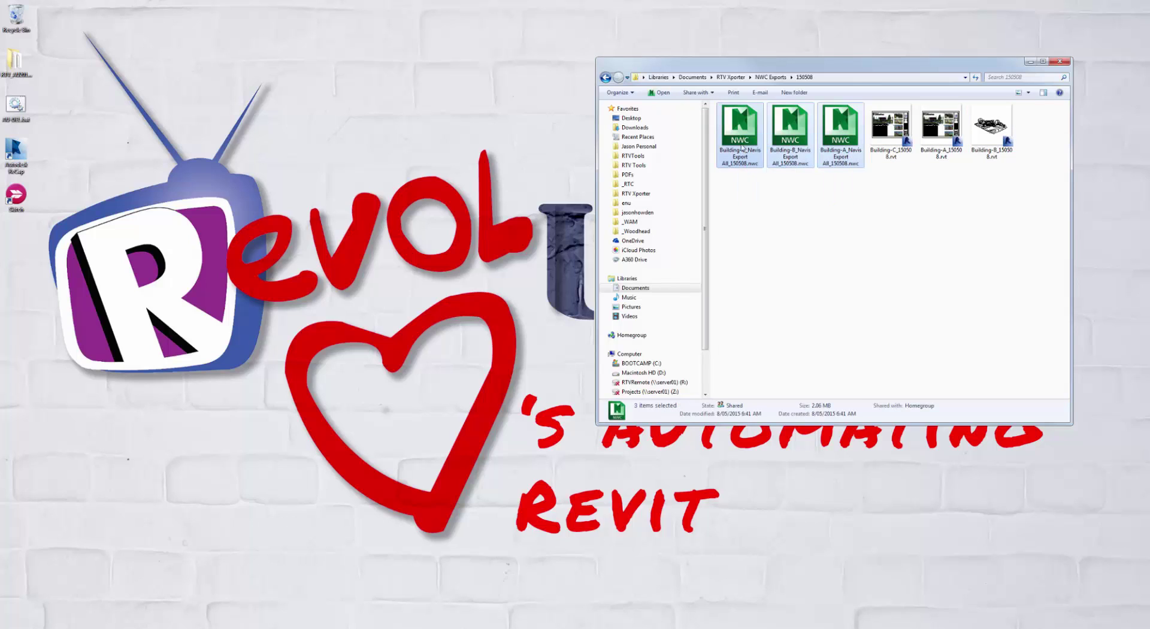
# Step: Open Building-C_Navis Export All_150508.nwc in Navisworks by dragging it into the viewport
pyautogui.click(760, 190)
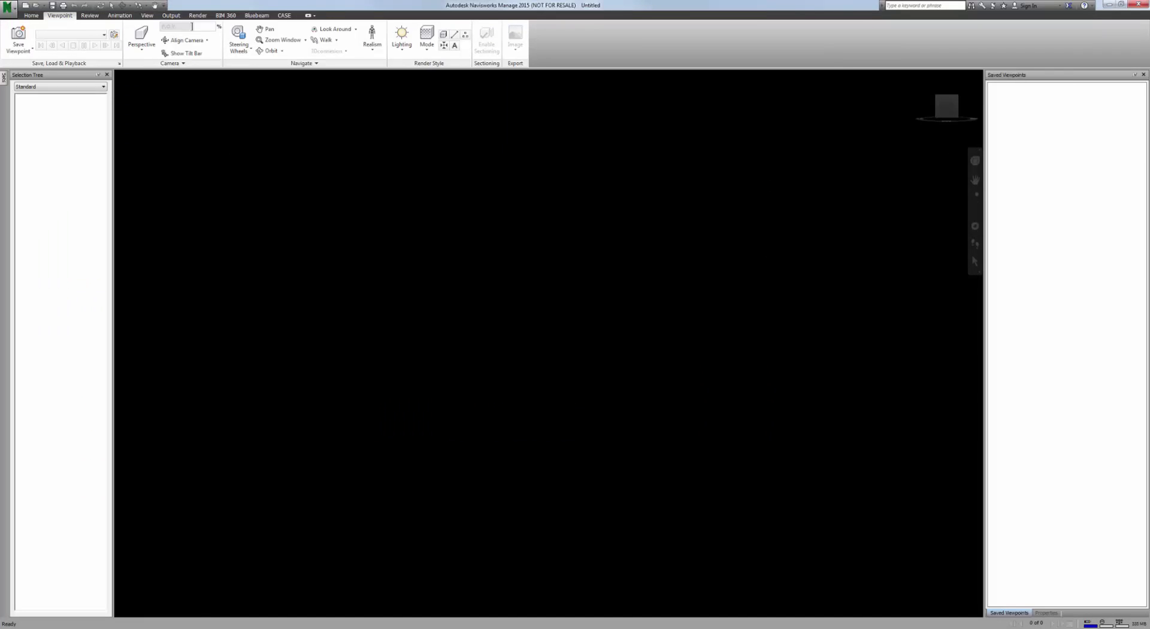
pyautogui.hotkey('alt', 'Tab')
pyautogui.click(740, 134)
pyautogui.moveTo(740, 135); pyautogui.dragTo(355, 334)
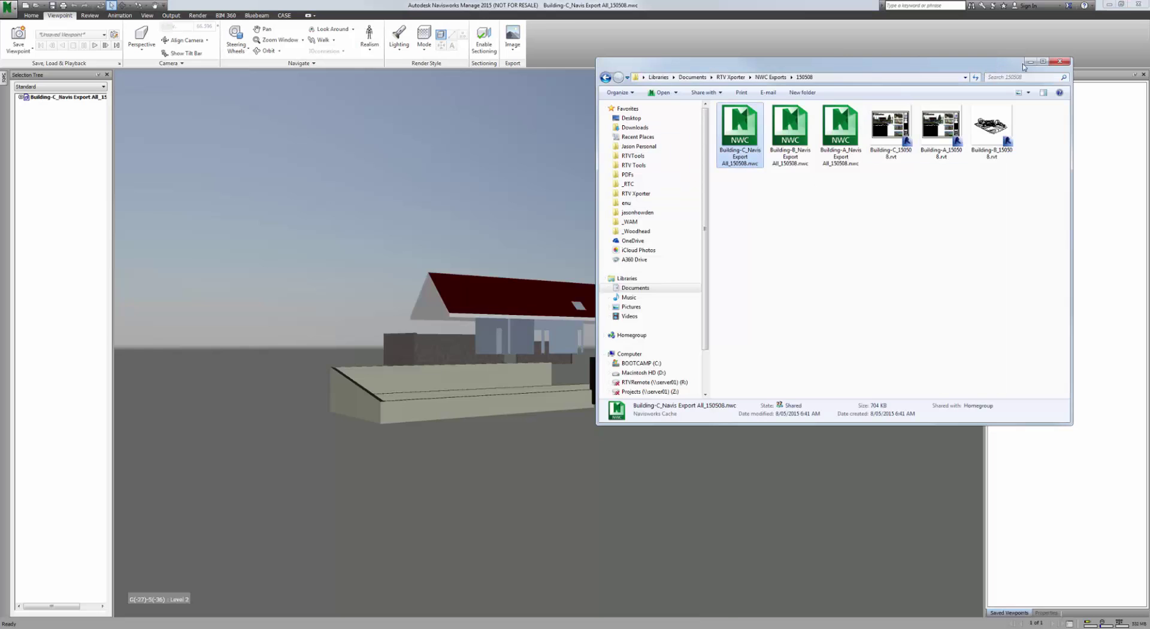
pyautogui.click(1030, 62)
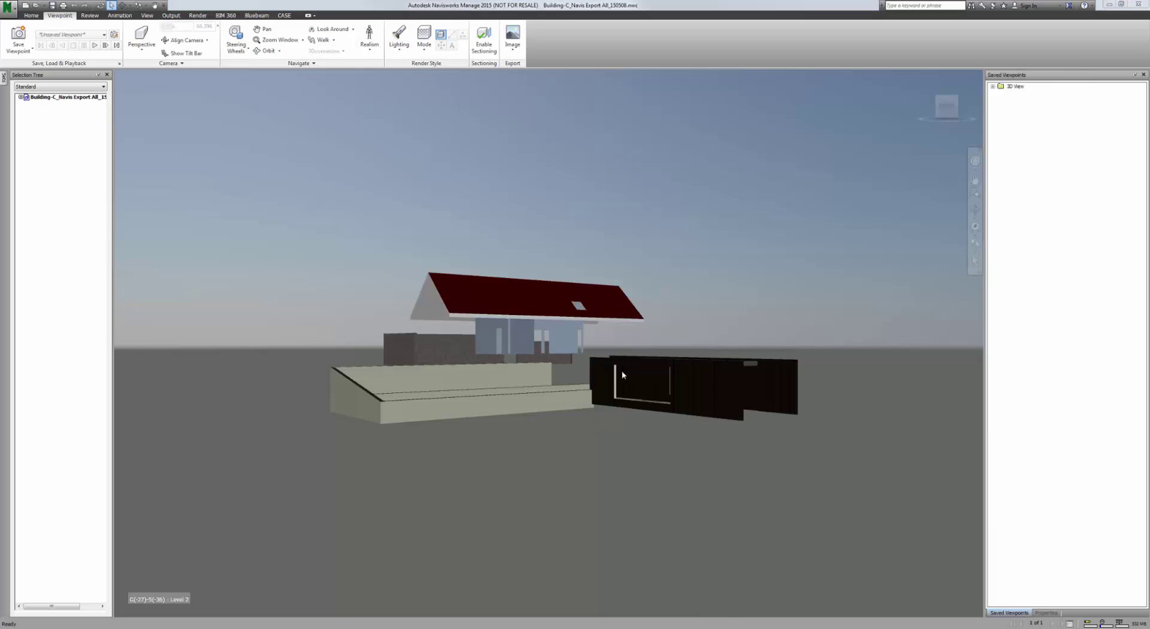
# Step: Orbit the house model from above, along its length, and to an oblique view
pyautogui.keyDown('shift'); pyautogui.moveTo(449, 352); pyautogui.dragTo(471, 345, button='middle'); pyautogui.keyUp('shift')
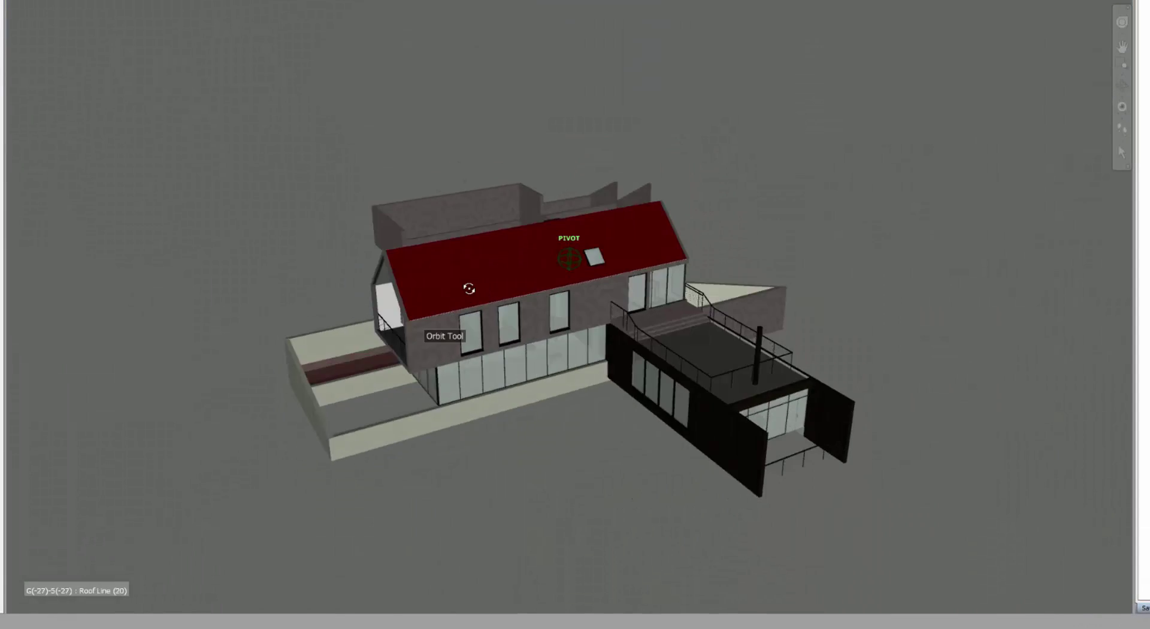
pyautogui.keyDown('shift'); pyautogui.moveTo(469, 288); pyautogui.dragTo(875, 367, button='middle'); pyautogui.keyUp('shift')
pyautogui.keyDown('shift'); pyautogui.moveTo(551, 348); pyautogui.dragTo(906, 333, button='middle'); pyautogui.keyUp('shift')
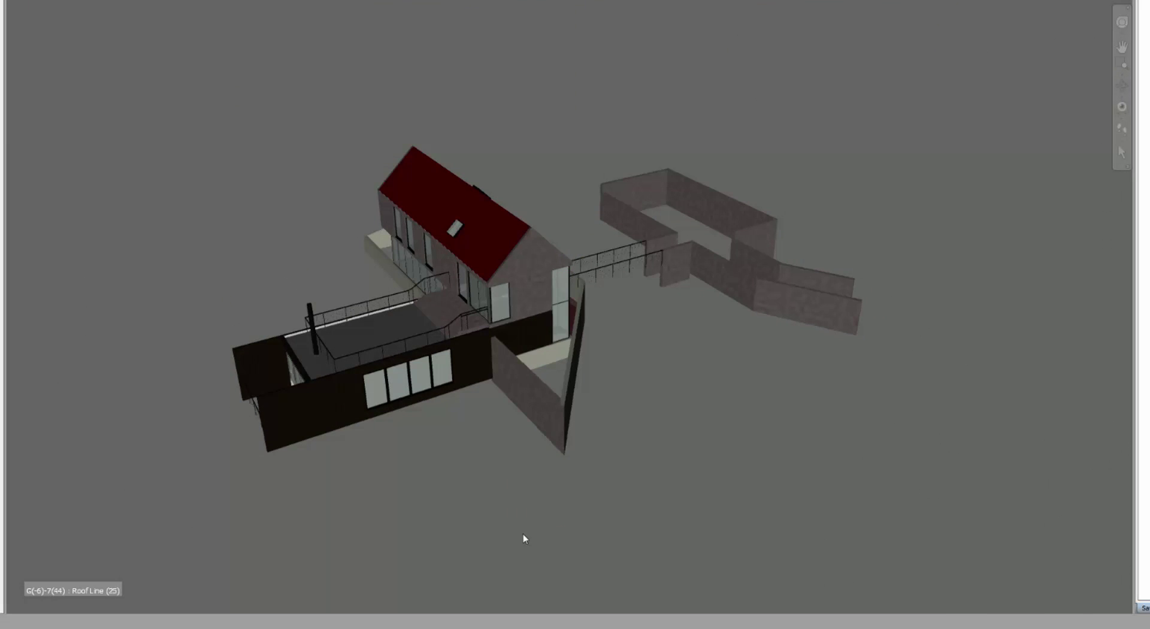